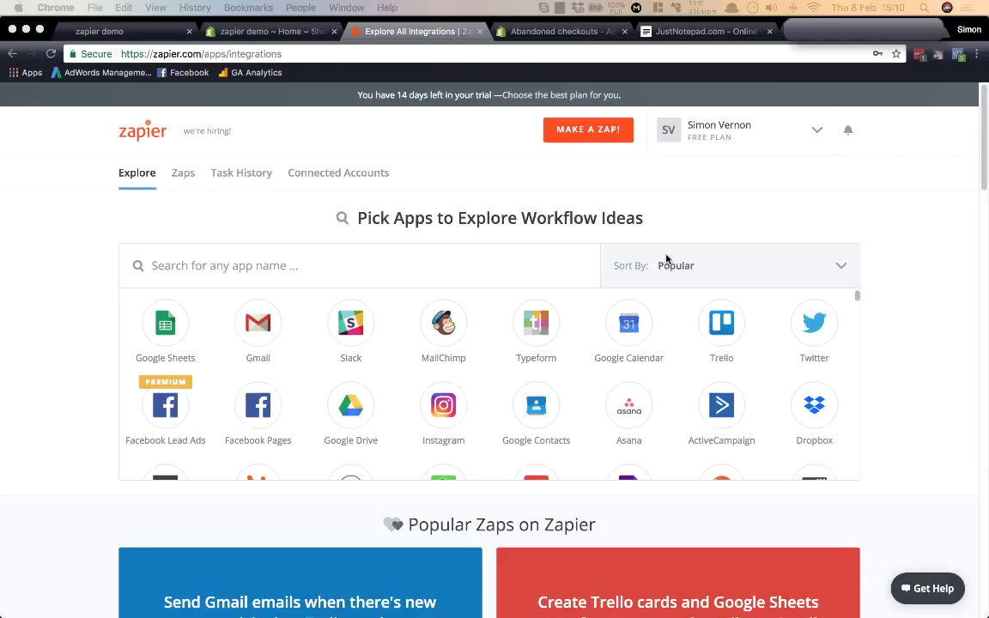
Step: Browse the catalogue of available app integrations, sorted by popularity, to see which services can be connected
{"action": "scroll", "coordinate": [775, 318], "scroll_direction": "down", "scroll_amount": 5}
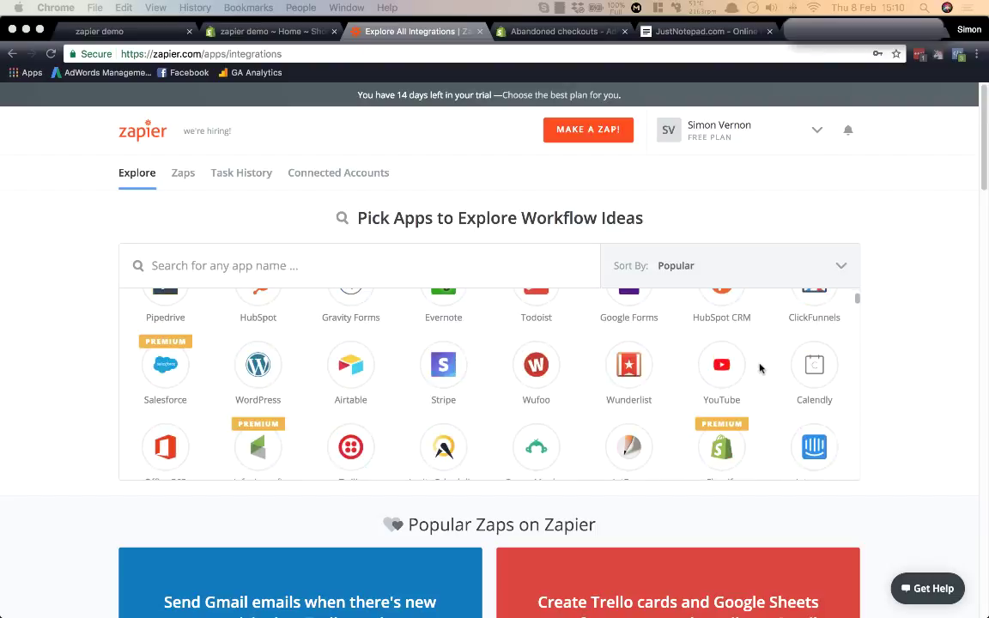
{"action": "scroll", "coordinate": [758, 388], "scroll_direction": "down", "scroll_amount": 5}
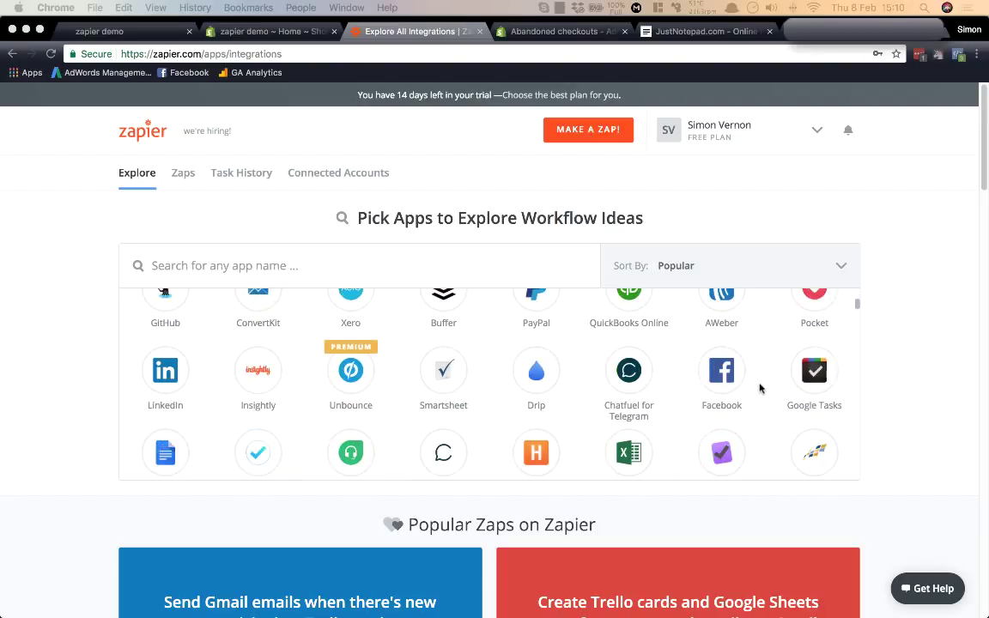
{"action": "scroll", "coordinate": [759, 388], "scroll_direction": "down", "scroll_amount": 2}
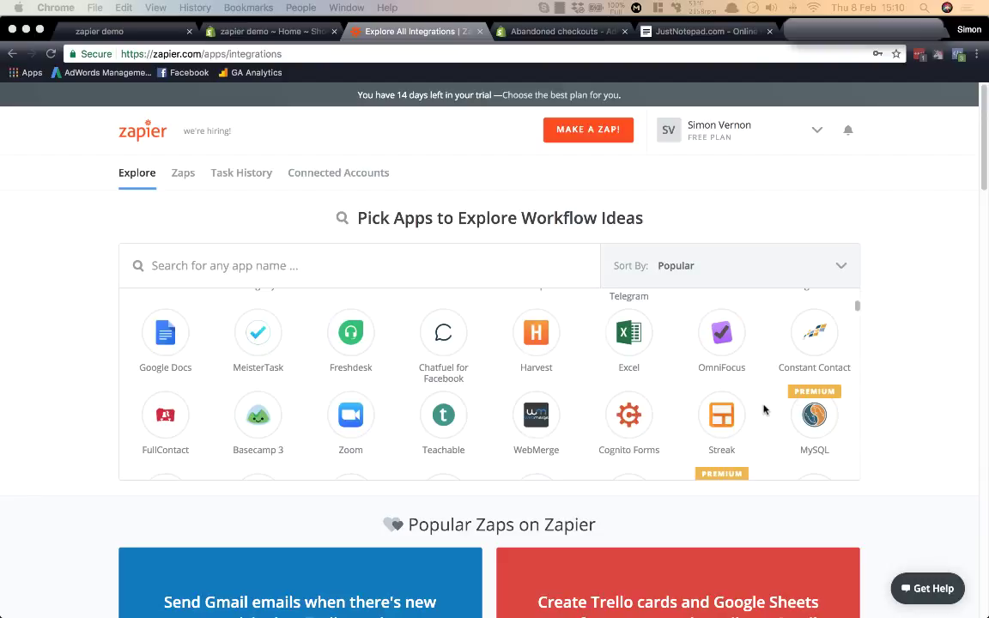
{"action": "scroll", "coordinate": [764, 410], "scroll_direction": "up", "scroll_amount": 1}
{"action": "scroll", "coordinate": [768, 399], "scroll_direction": "up", "scroll_amount": 8}
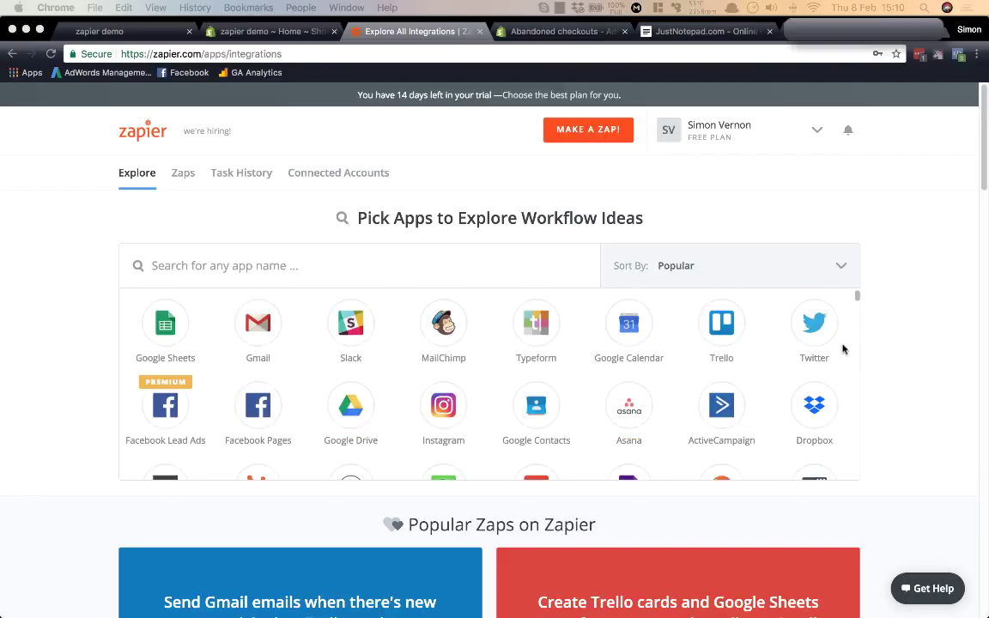
{"action": "scroll", "coordinate": [837, 356], "scroll_direction": "down", "scroll_amount": 3}
{"action": "scroll", "coordinate": [826, 362], "scroll_direction": "down", "scroll_amount": 15}
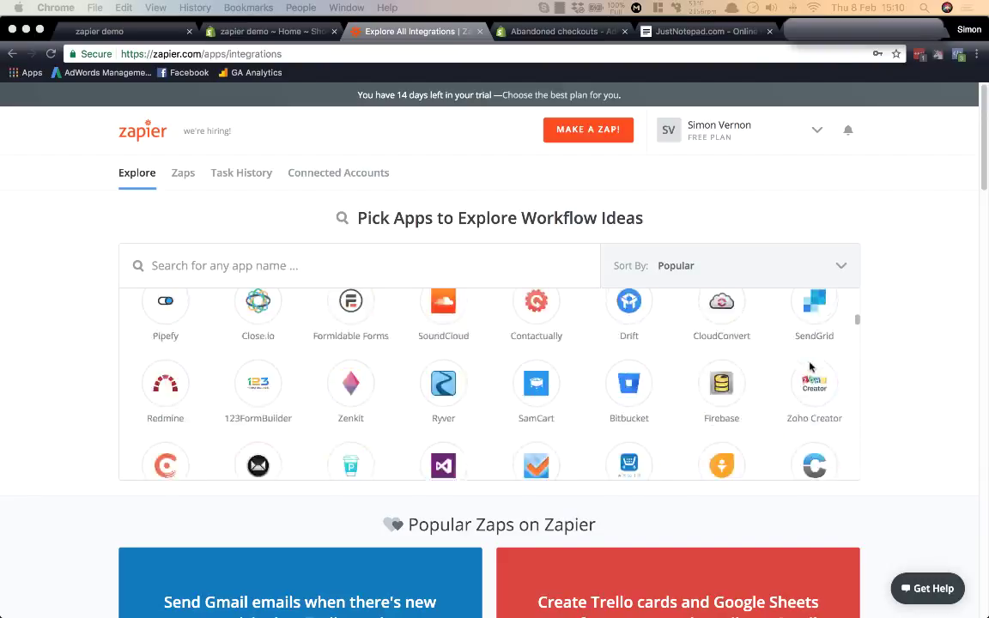
{"action": "scroll", "coordinate": [828, 351], "scroll_direction": "down", "scroll_amount": 5}
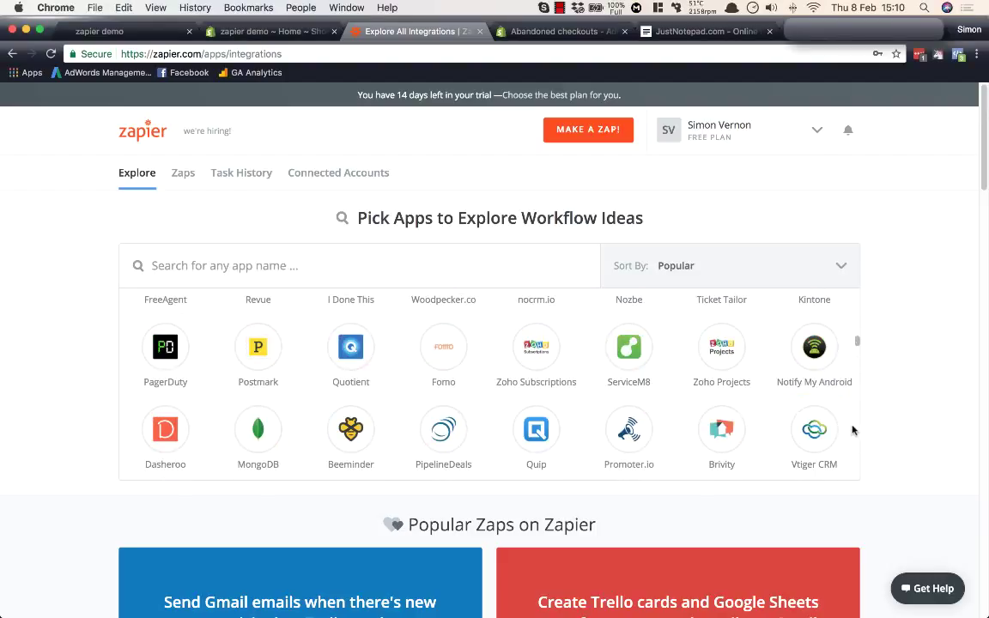
{"action": "left_click", "coordinate": [848, 269]}
{"action": "scroll", "coordinate": [811, 329], "scroll_direction": "down", "scroll_amount": 2}
{"action": "left_click", "coordinate": [821, 377]}
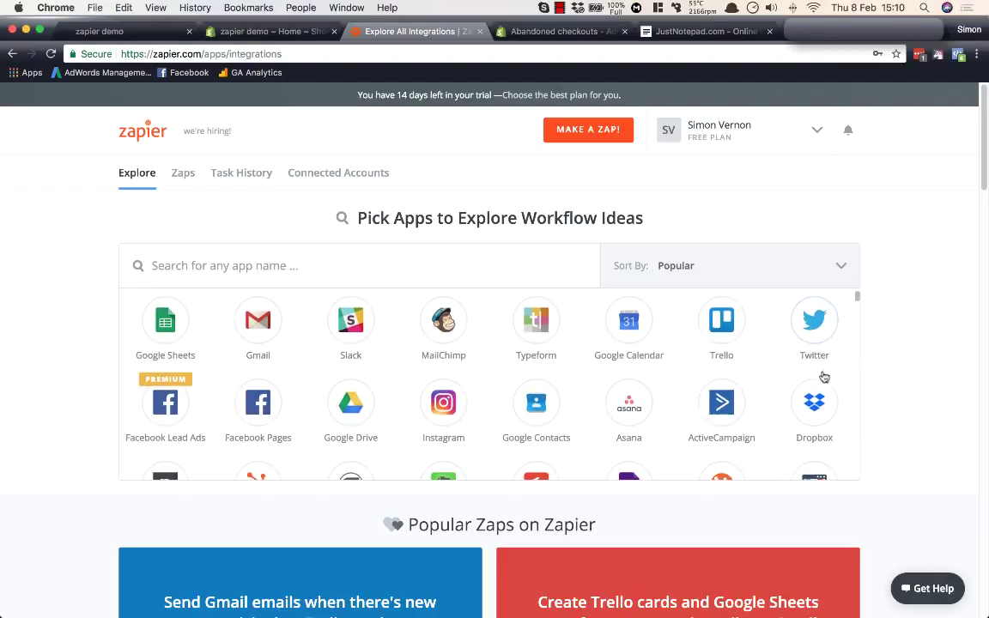
{"action": "scroll", "coordinate": [811, 419], "scroll_direction": "down", "scroll_amount": 1}
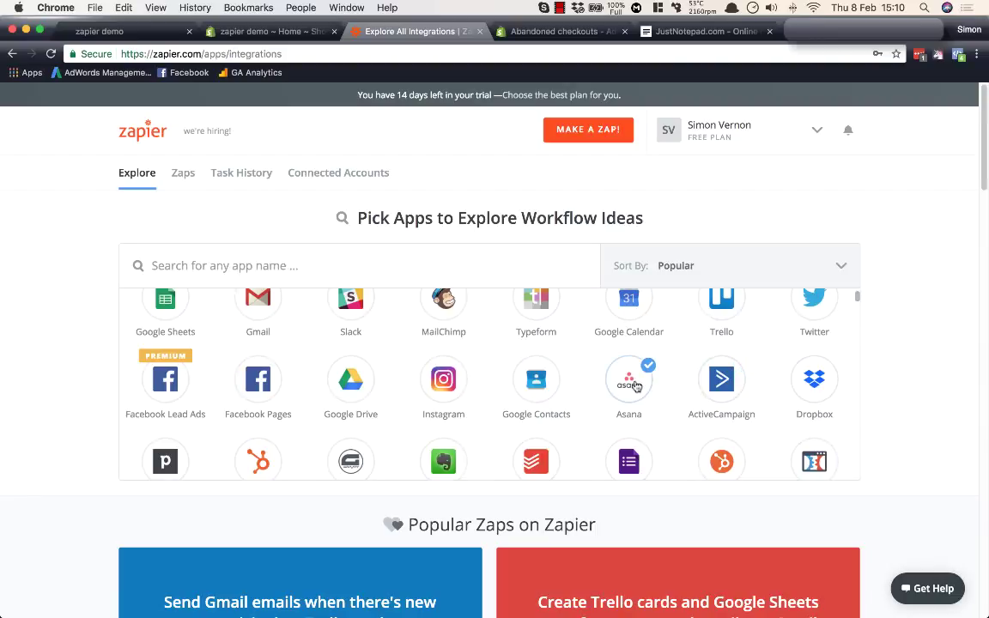
{"action": "scroll", "coordinate": [605, 411], "scroll_direction": "down", "scroll_amount": 2}
{"action": "scroll", "coordinate": [605, 411], "scroll_direction": "down", "scroll_amount": 8}
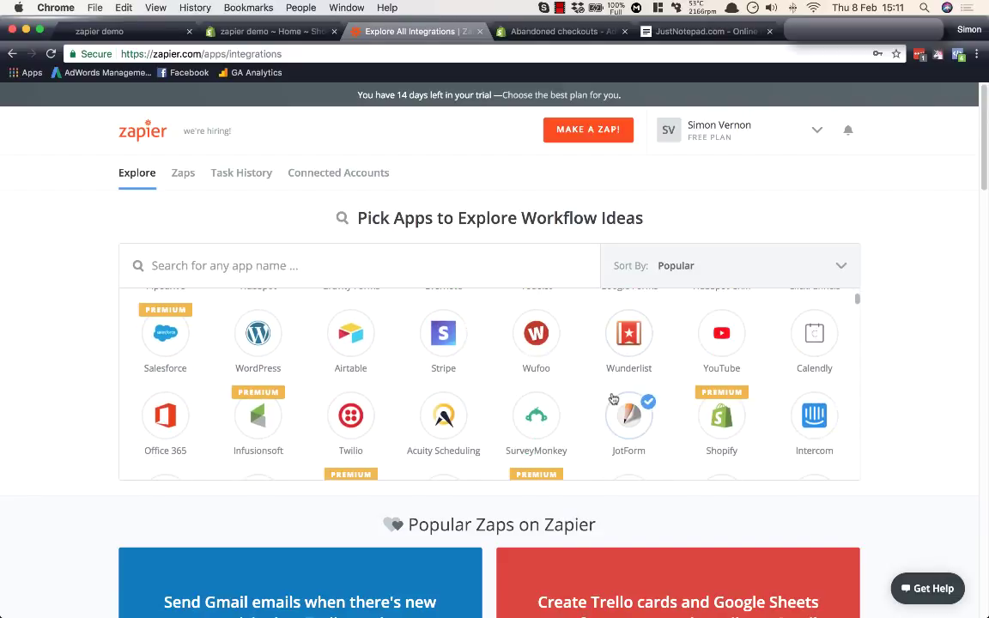
{"action": "scroll", "coordinate": [613, 398], "scroll_direction": "down", "scroll_amount": 1}
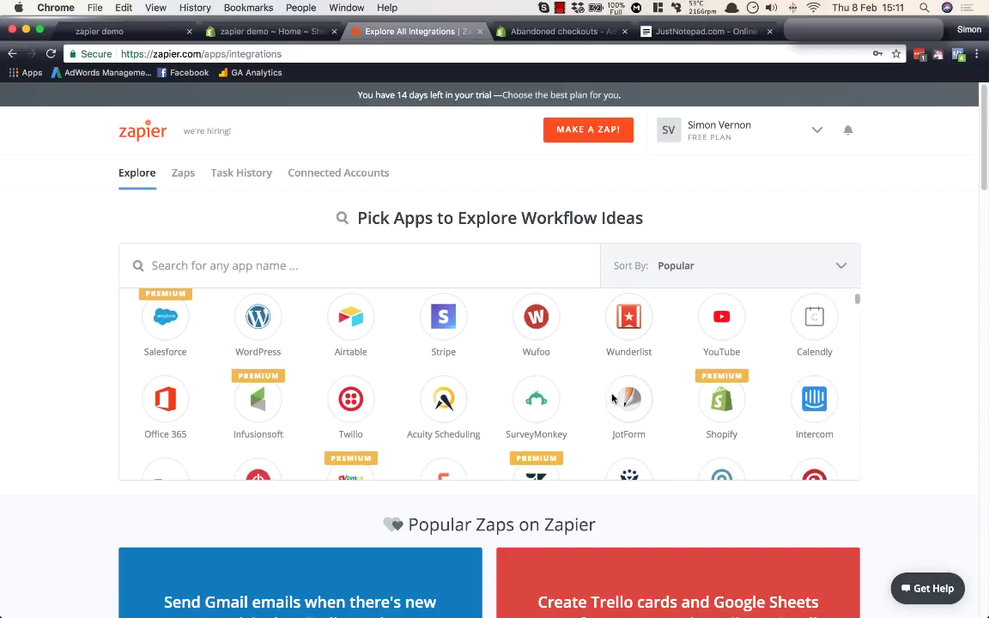
{"action": "scroll", "coordinate": [613, 399], "scroll_direction": "down", "scroll_amount": 7}
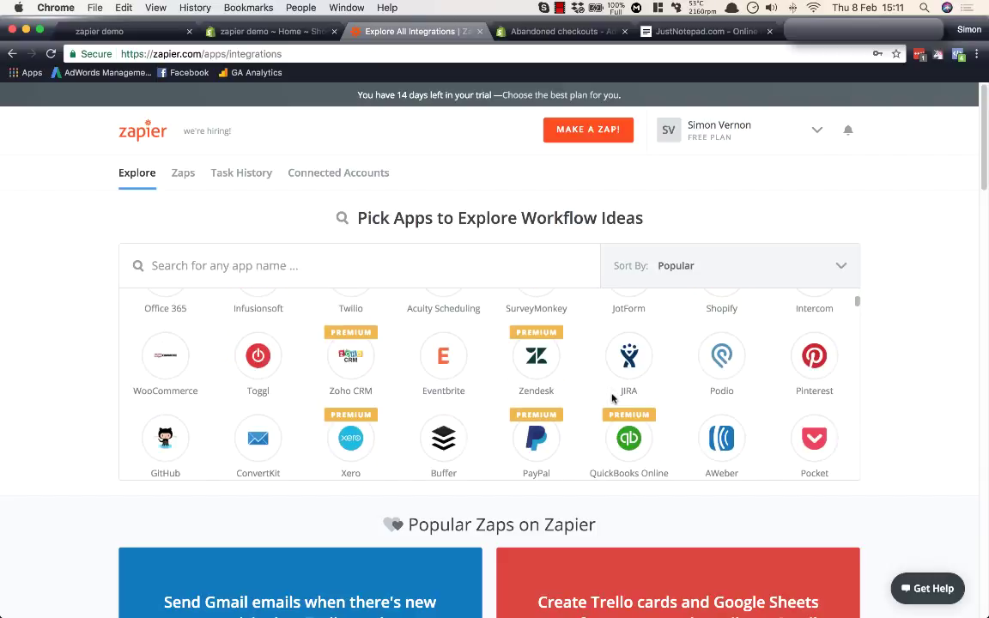
{"action": "scroll", "coordinate": [613, 398], "scroll_direction": "down", "scroll_amount": 2}
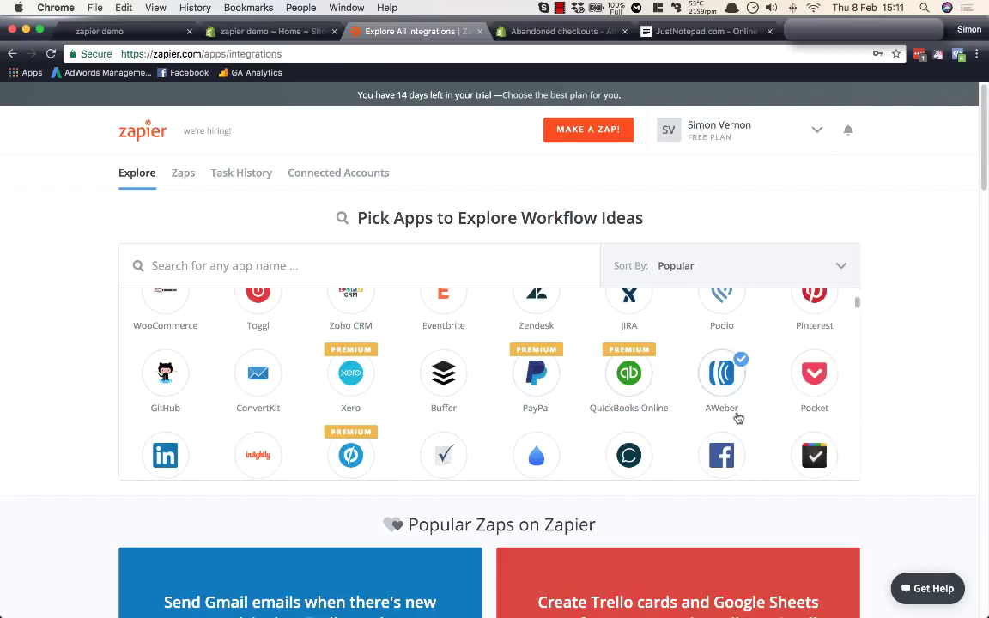
{"action": "scroll", "coordinate": [747, 416], "scroll_direction": "down", "scroll_amount": 2}
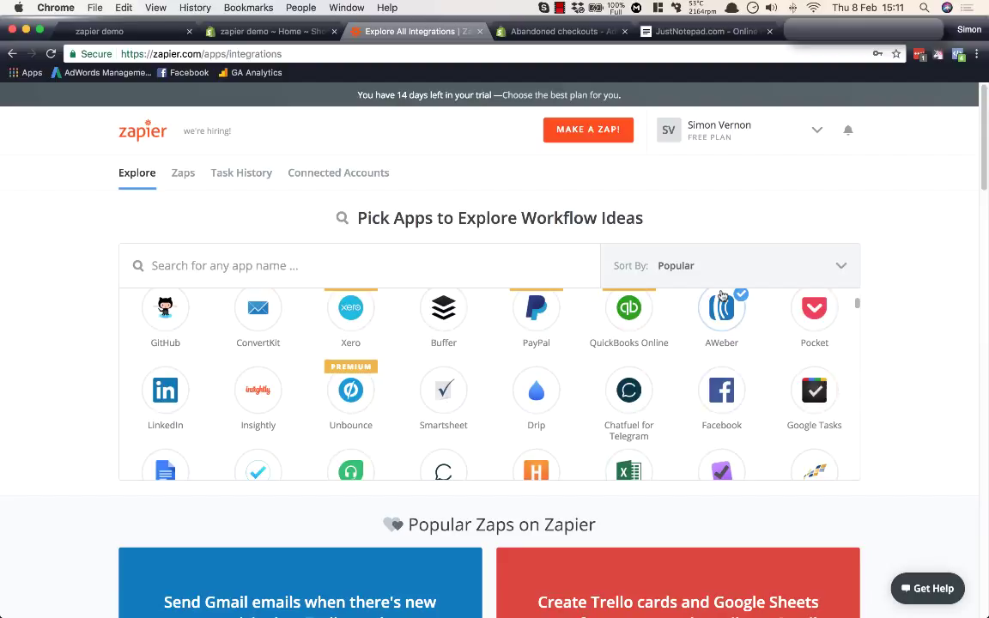
Step: Switch to the Shopify store admin and start creating a new private app from the private apps page
{"action": "left_click", "coordinate": [292, 31]}
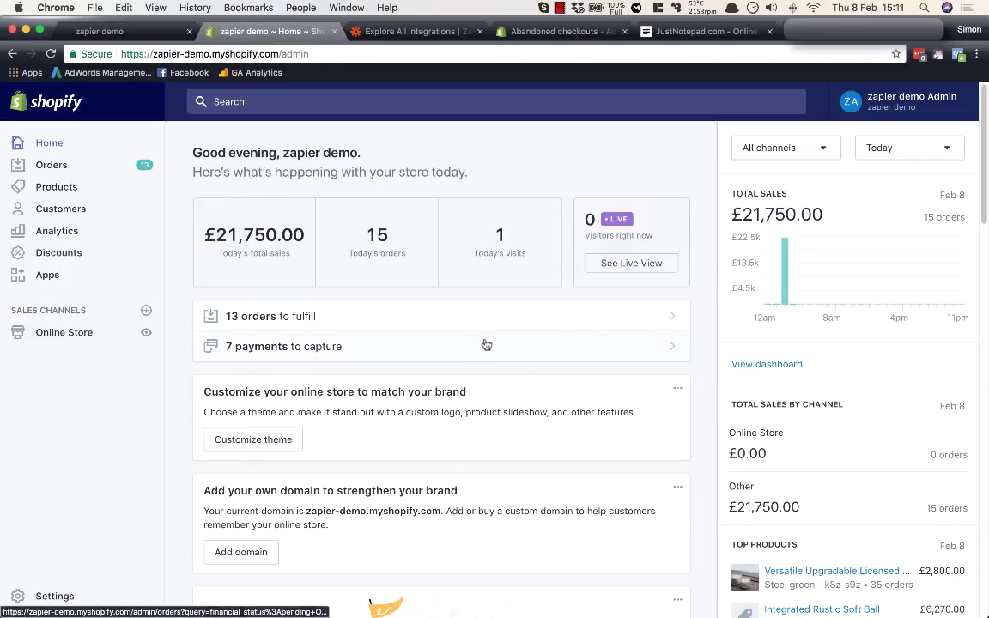
{"action": "left_click", "coordinate": [44, 276]}
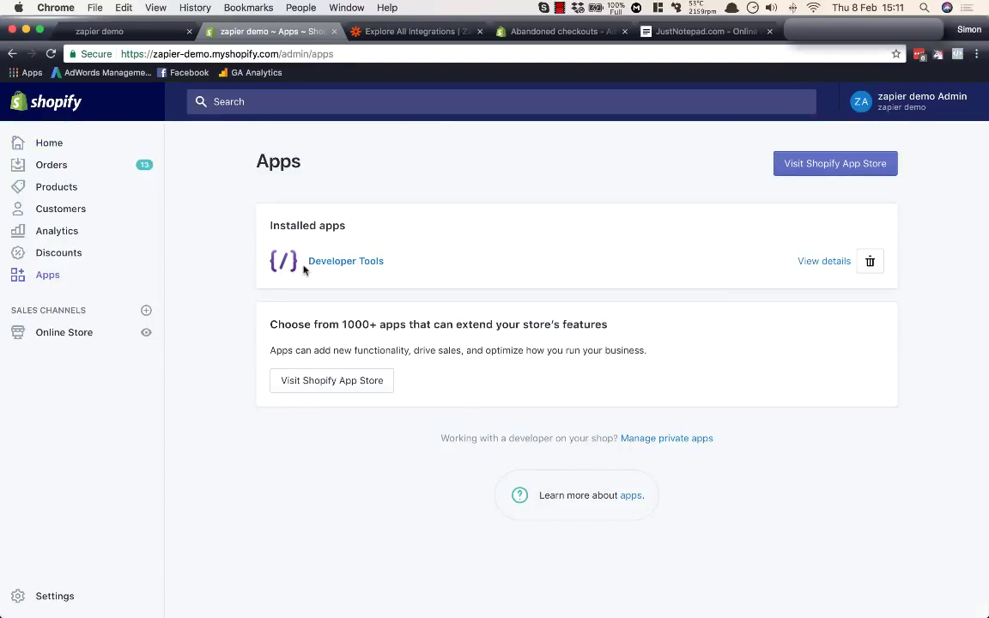
{"action": "left_click", "coordinate": [674, 439]}
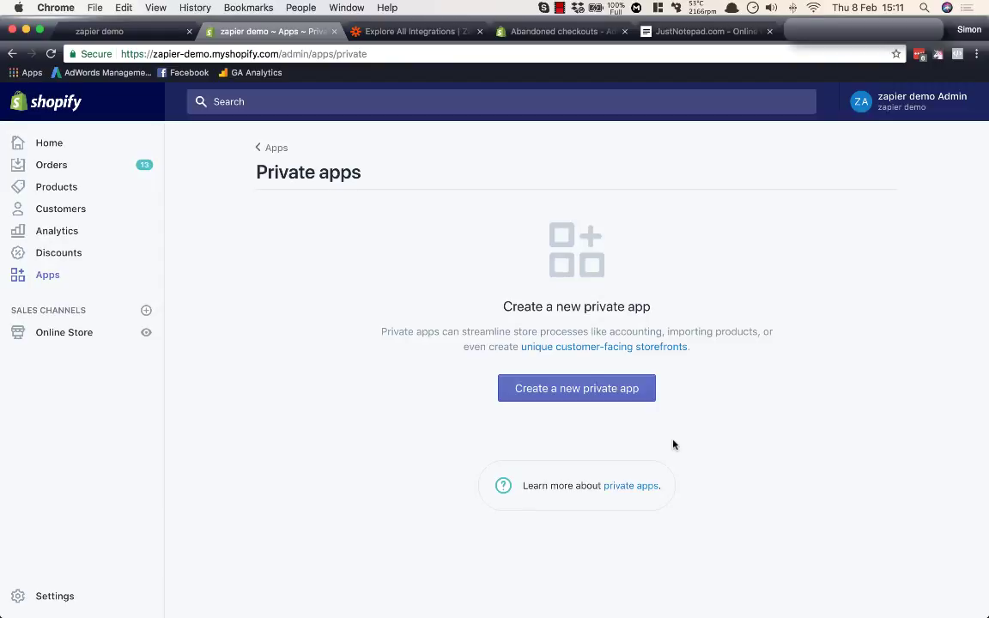
{"action": "left_click", "coordinate": [594, 390]}
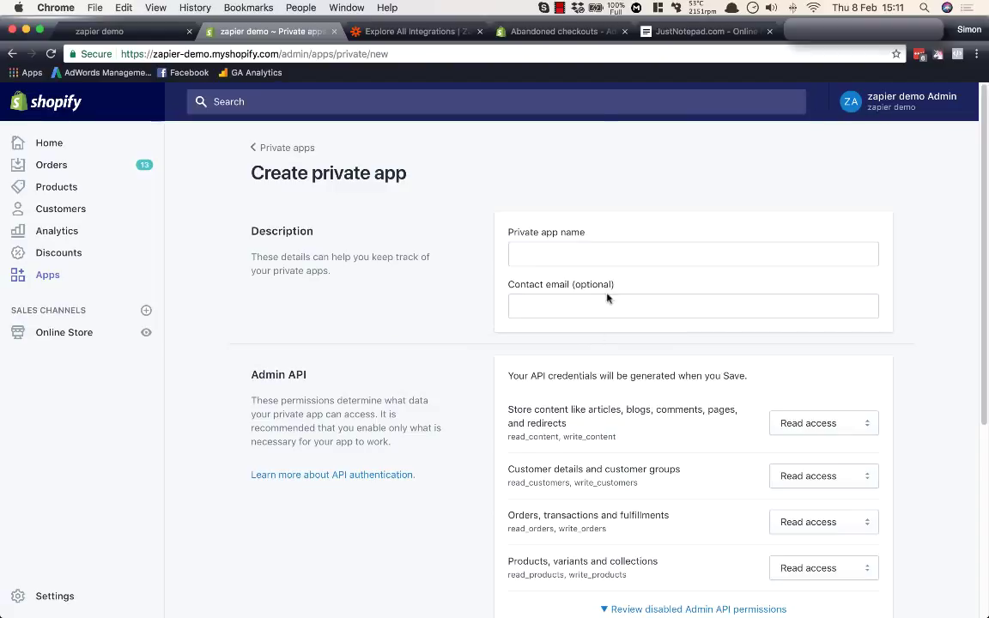
Step: Name the private app Zapier and fill in its contact email
{"action": "left_click", "coordinate": [625, 256]}
{"action": "type", "text": "Z"}
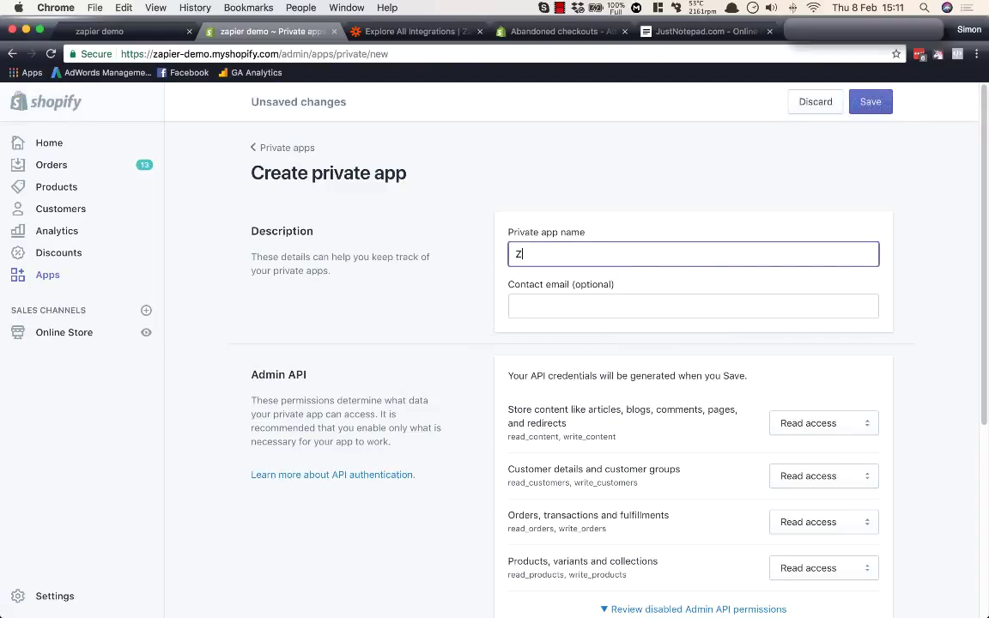
{"action": "type", "text": "apier"}
{"action": "key", "text": "Tab"}
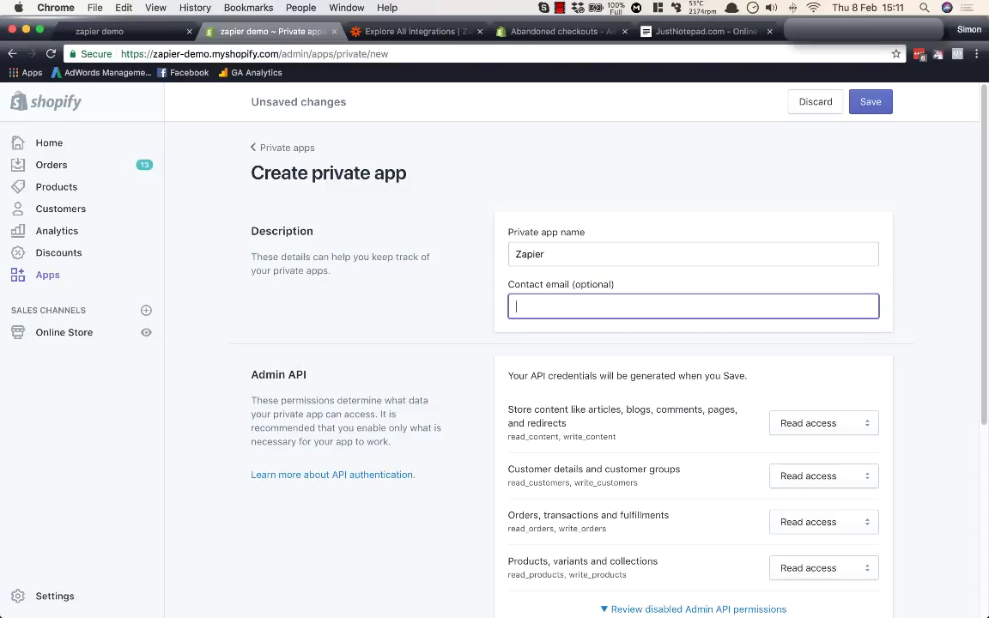
{"action": "type", "text": "me@me.com"}
{"action": "key", "text": "Tab"}
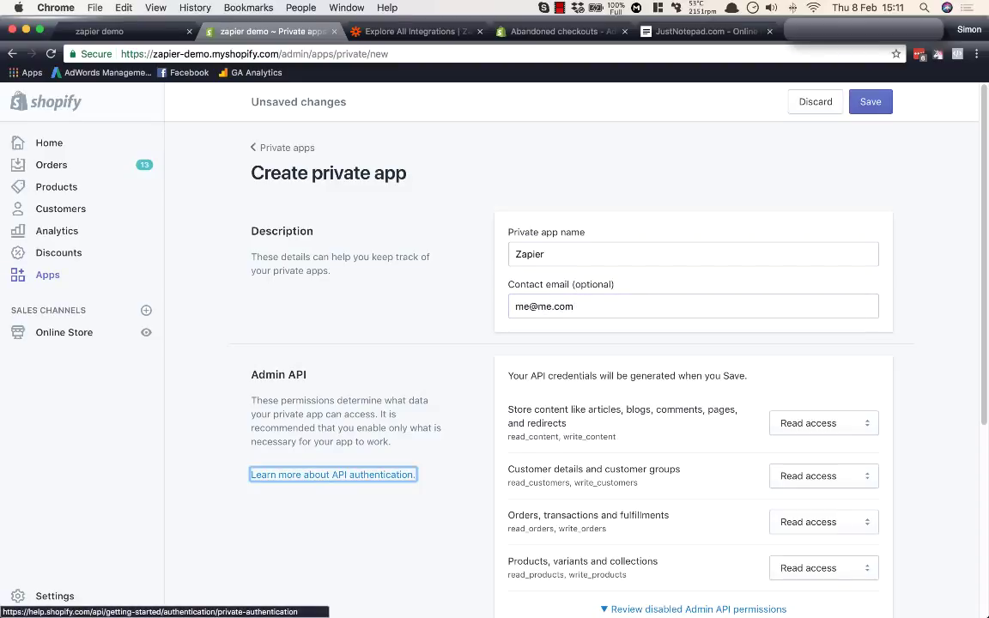
Step: Expand the disabled Admin API permissions of the private app for review
{"action": "scroll", "coordinate": [772, 335], "scroll_direction": "down", "scroll_amount": 5}
{"action": "scroll", "coordinate": [730, 279], "scroll_direction": "up", "scroll_amount": 3}
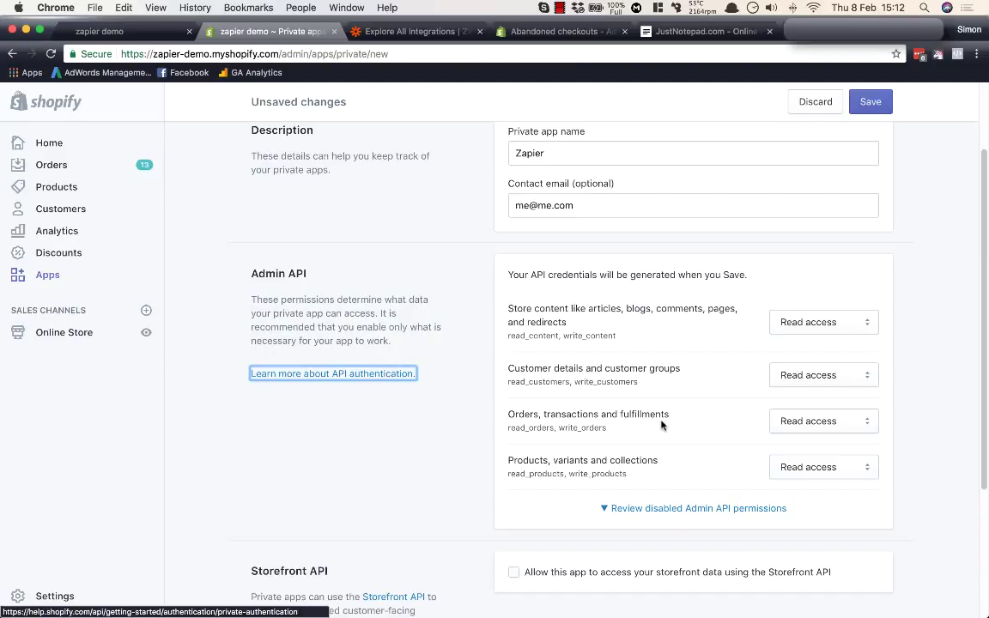
{"action": "left_click", "coordinate": [708, 509]}
{"action": "scroll", "coordinate": [713, 407], "scroll_direction": "down", "scroll_amount": 3}
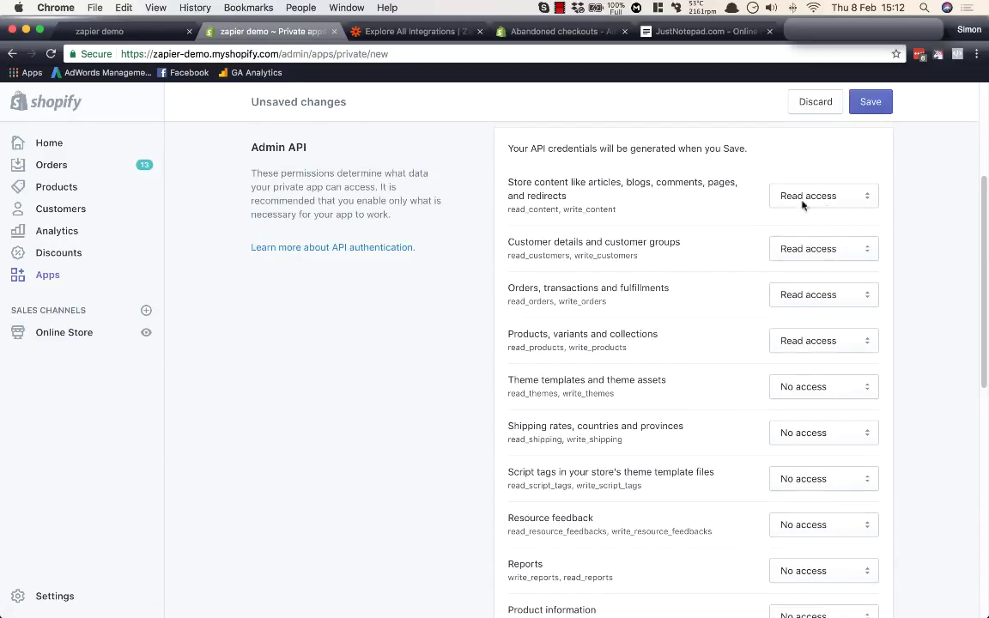
Step: Set store content, customer details and products permissions to No access, and choose Read access for orders, transactions and fulfillments
{"action": "left_click", "coordinate": [830, 198]}
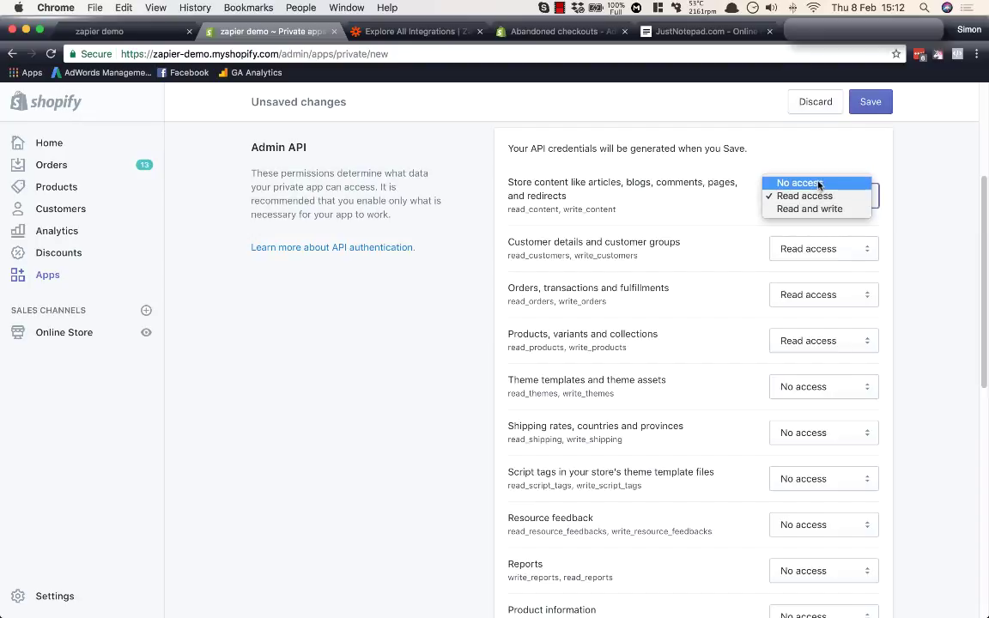
{"action": "left_click", "coordinate": [820, 183]}
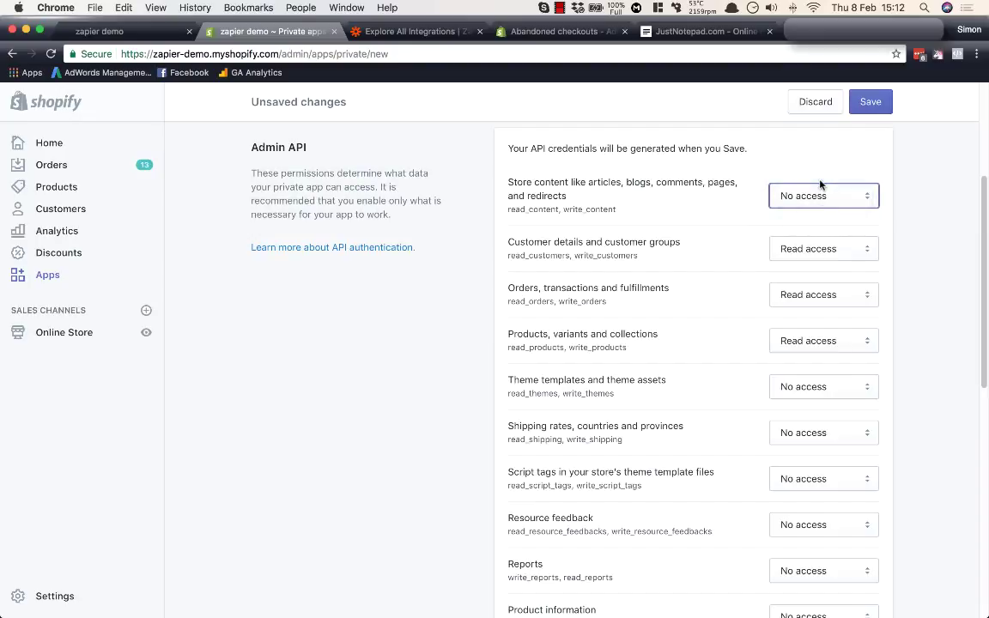
{"action": "left_click", "coordinate": [818, 249]}
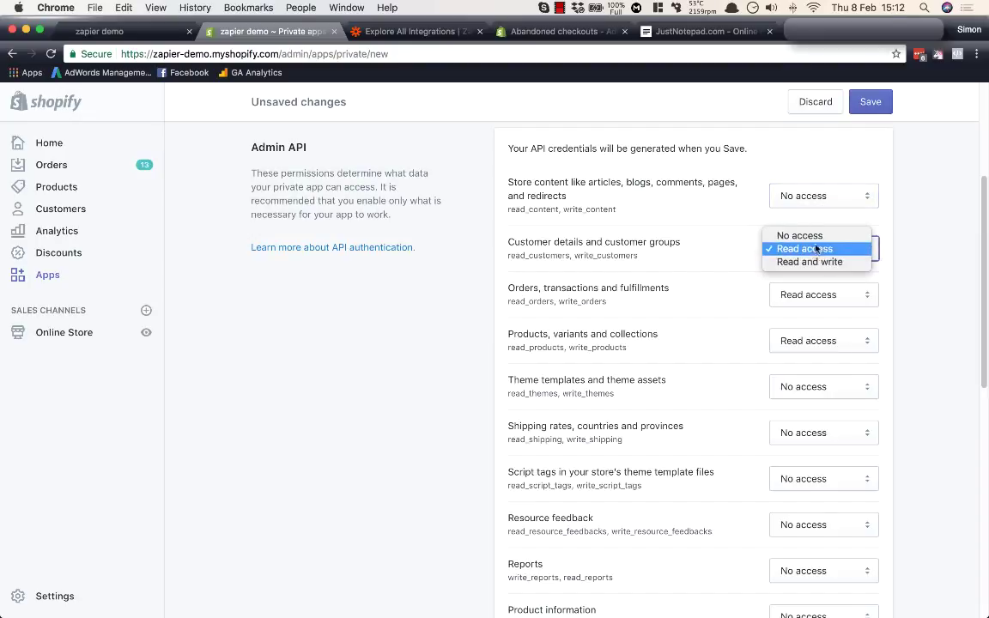
{"action": "left_click", "coordinate": [803, 232]}
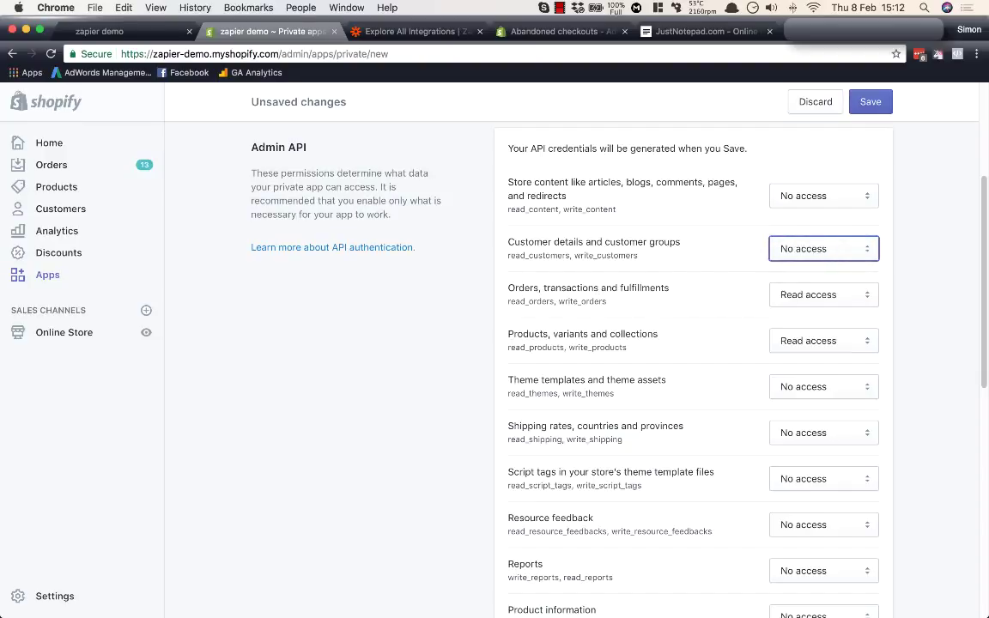
{"action": "left_click", "coordinate": [811, 294]}
{"action": "left_click", "coordinate": [826, 295]}
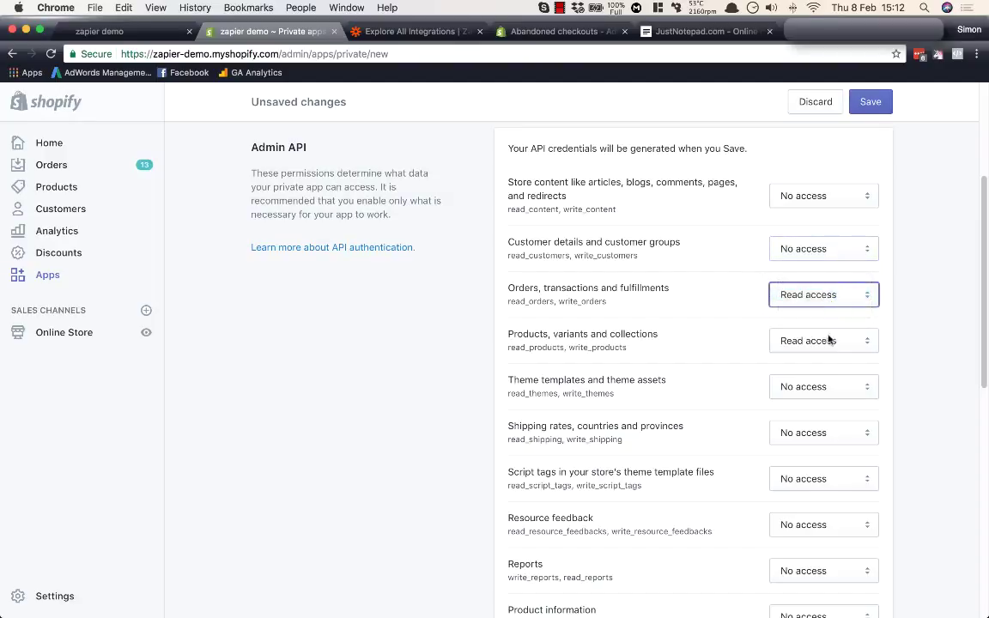
{"action": "left_click", "coordinate": [824, 341]}
{"action": "left_click", "coordinate": [802, 327]}
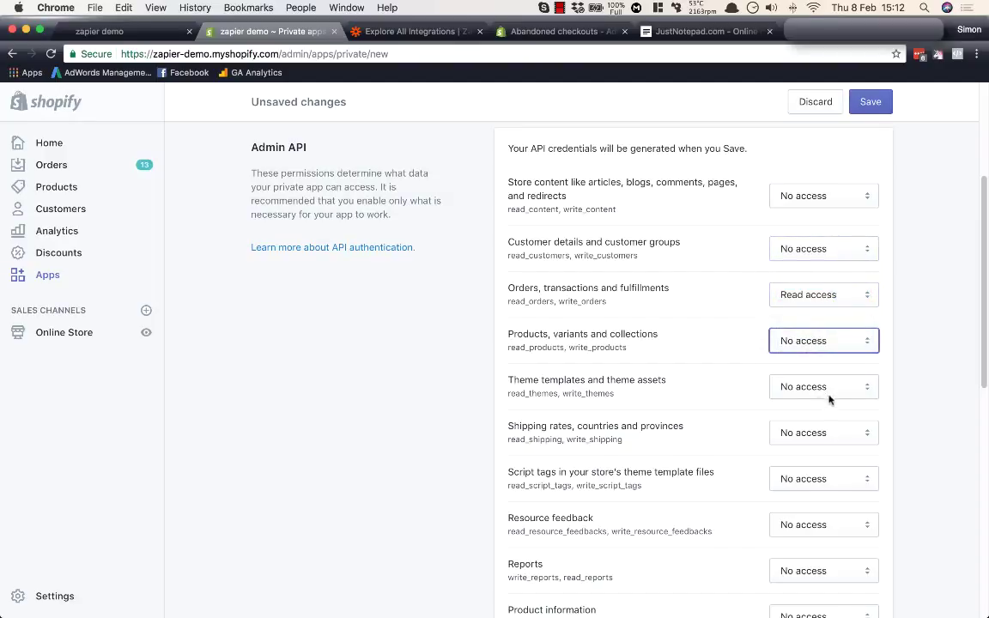
Step: Review the remaining Admin API permissions and save the private app to generate its credentials
{"action": "scroll", "coordinate": [829, 395], "scroll_direction": "down", "scroll_amount": 5}
{"action": "scroll", "coordinate": [831, 398], "scroll_direction": "down", "scroll_amount": 3}
{"action": "scroll", "coordinate": [832, 375], "scroll_direction": "up", "scroll_amount": 10}
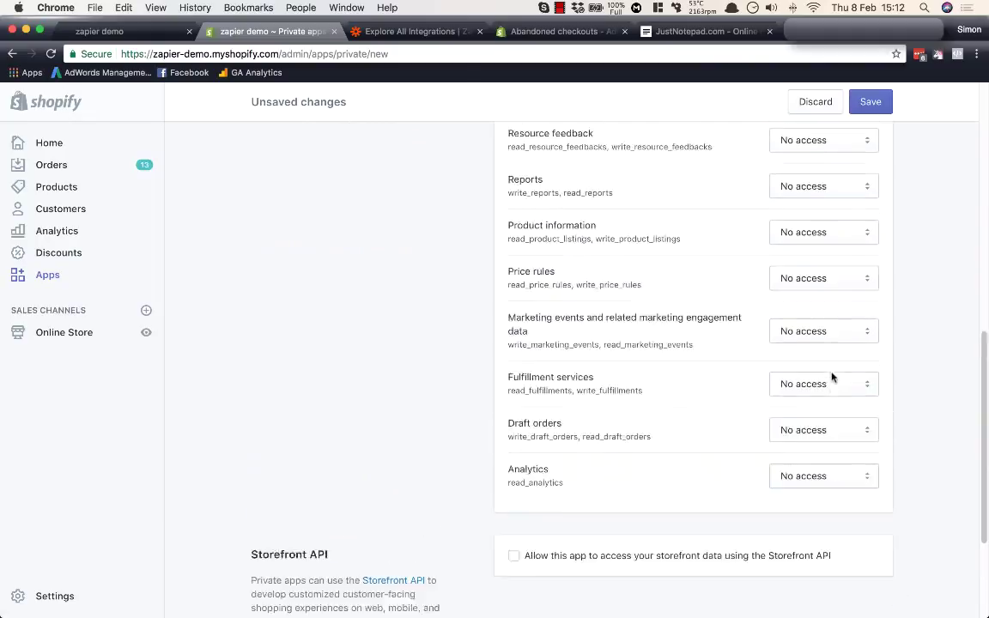
{"action": "scroll", "coordinate": [831, 376], "scroll_direction": "down", "scroll_amount": 2}
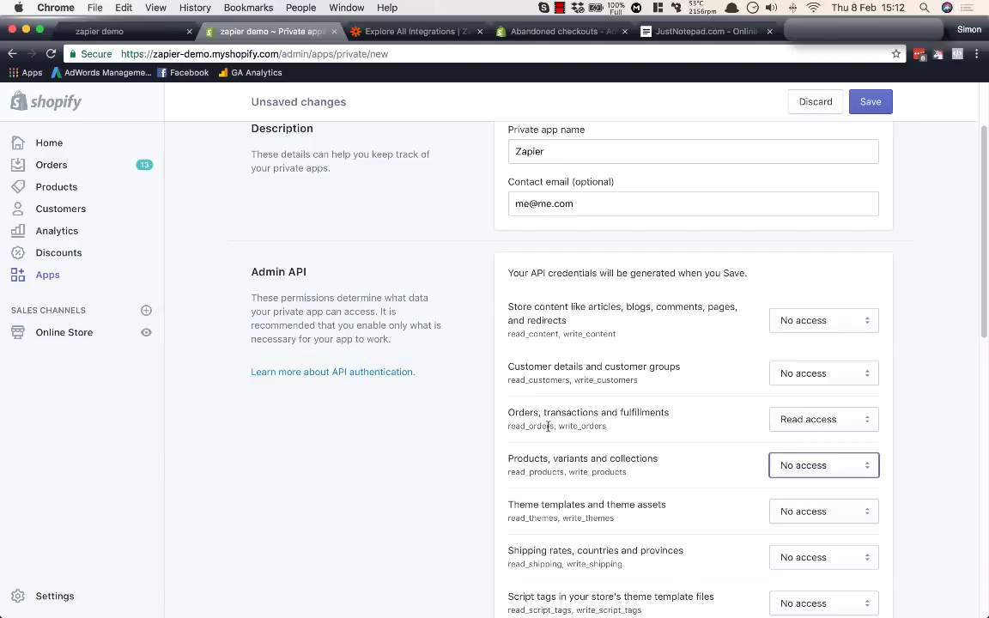
{"action": "scroll", "coordinate": [726, 426], "scroll_direction": "down", "scroll_amount": 10}
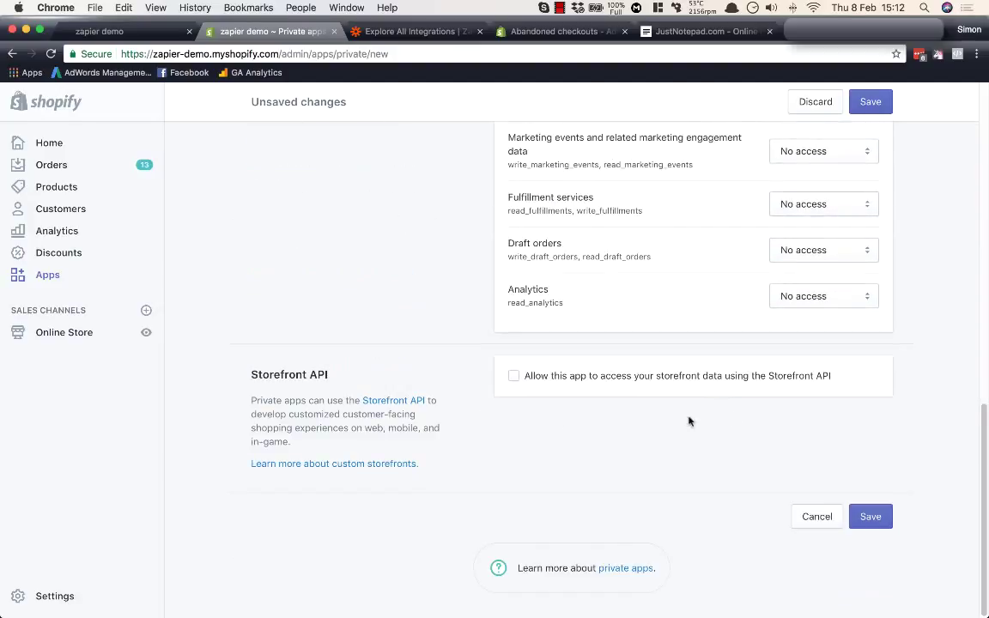
{"action": "left_click", "coordinate": [871, 518]}
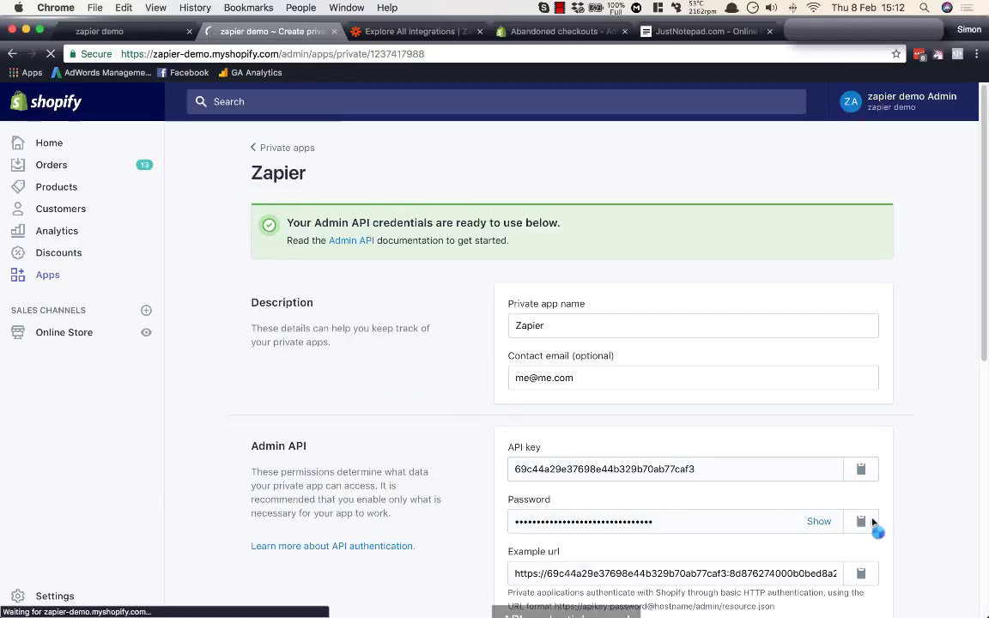
Step: Examine the API key, password and example URL generated for the Zapier private app
{"action": "scroll", "coordinate": [877, 438], "scroll_direction": "down", "scroll_amount": 3}
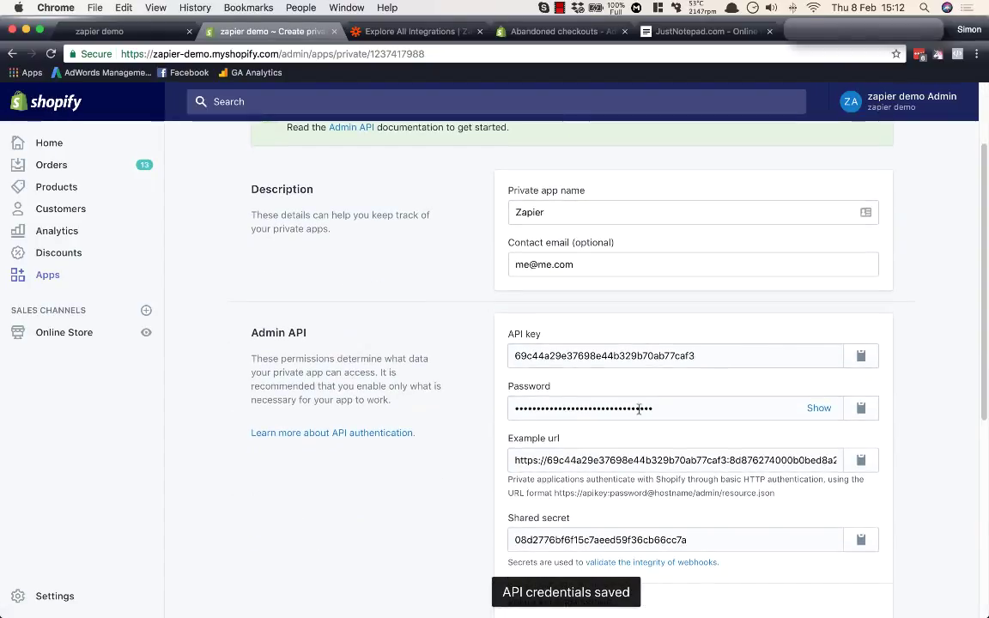
{"action": "scroll", "coordinate": [598, 408], "scroll_direction": "down", "scroll_amount": 1}
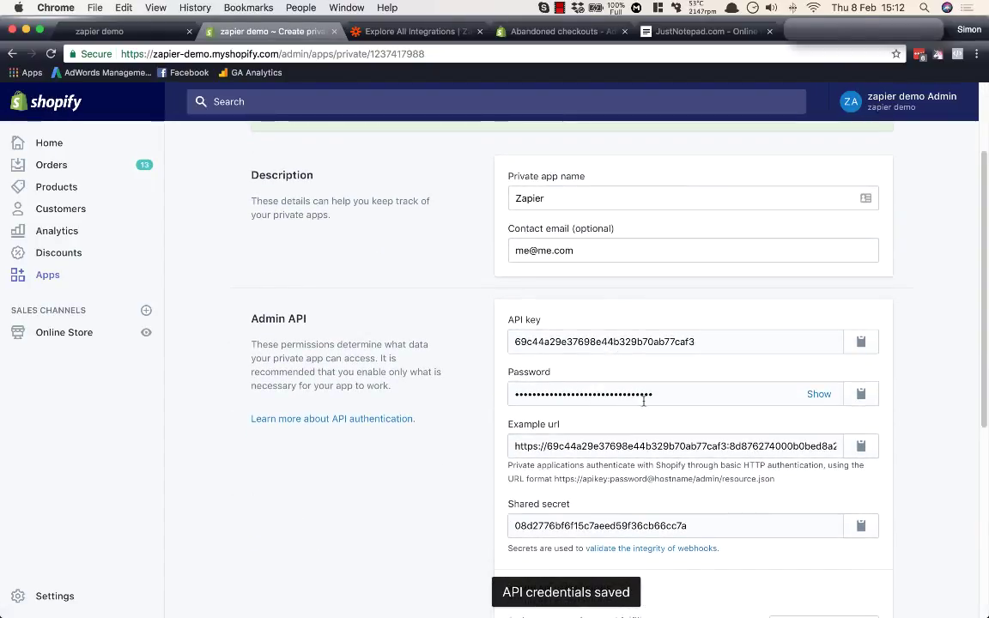
{"action": "scroll", "coordinate": [643, 401], "scroll_direction": "down", "scroll_amount": 1}
{"action": "left_click_drag", "start_coordinate": [696, 330], "coordinate": [545, 329]}
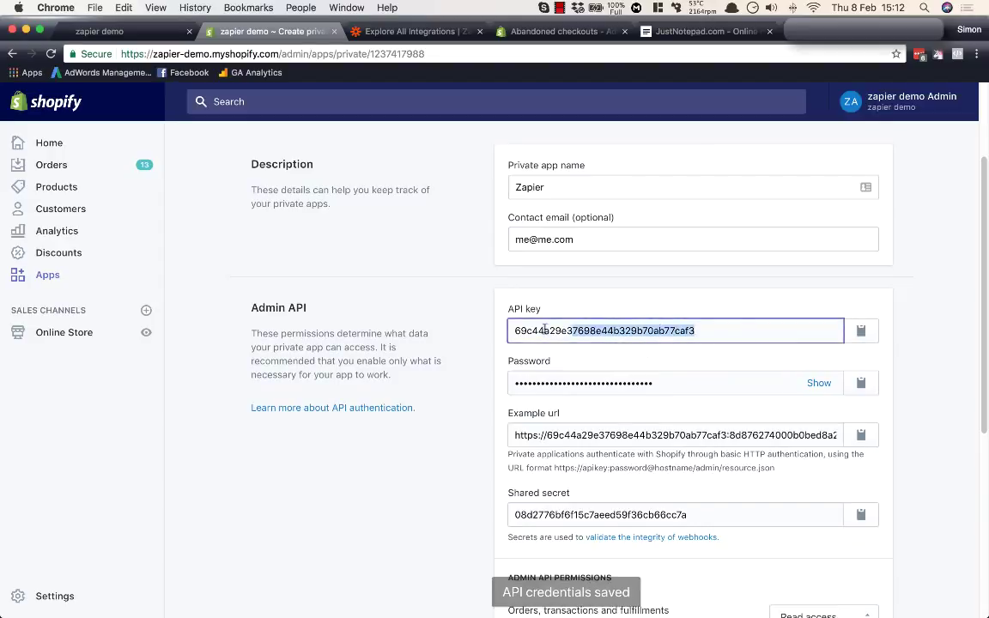
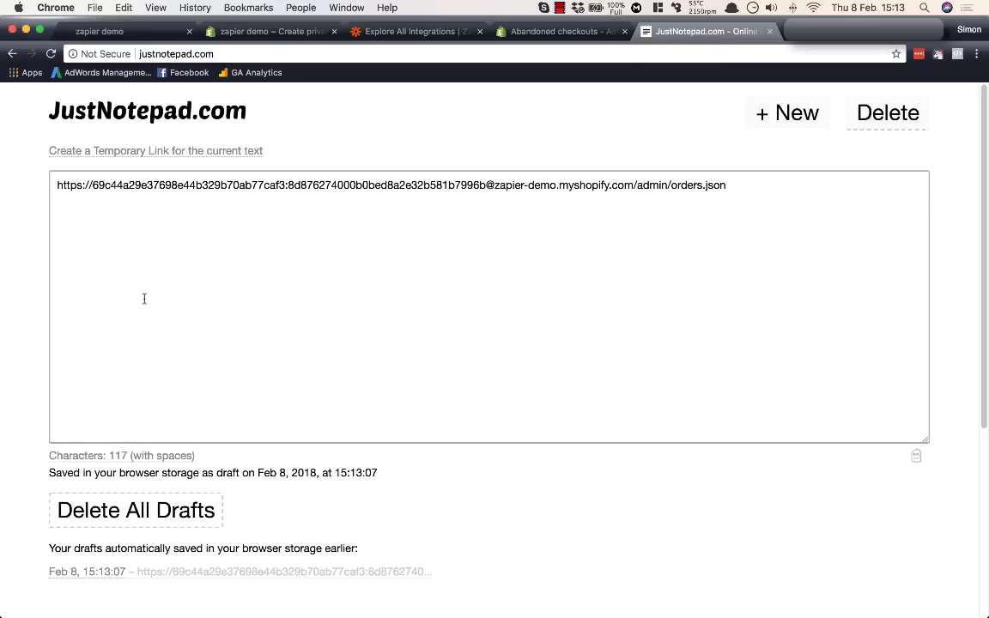
Step: Examine the API key, password and store address parts of the example URL in JustNotepad
{"action": "left_click_drag", "start_coordinate": [286, 186], "coordinate": [91, 185]}
{"action": "left_click", "coordinate": [288, 185]}
{"action": "left_click_drag", "start_coordinate": [288, 185], "coordinate": [486, 184]}
{"action": "left_click", "coordinate": [726, 189]}
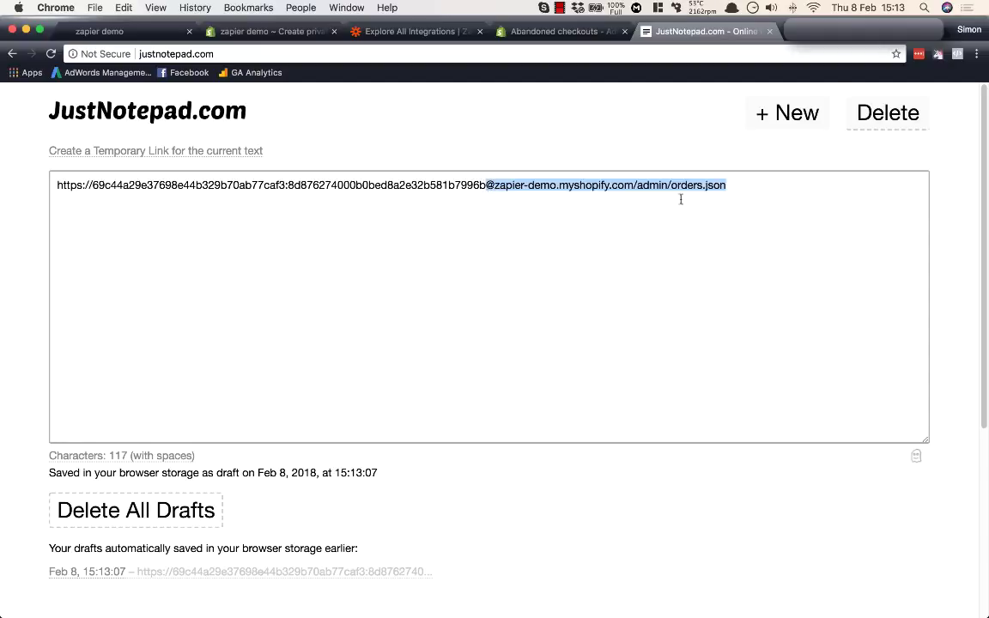
{"action": "left_click_drag", "start_coordinate": [728, 187], "coordinate": [51, 191]}
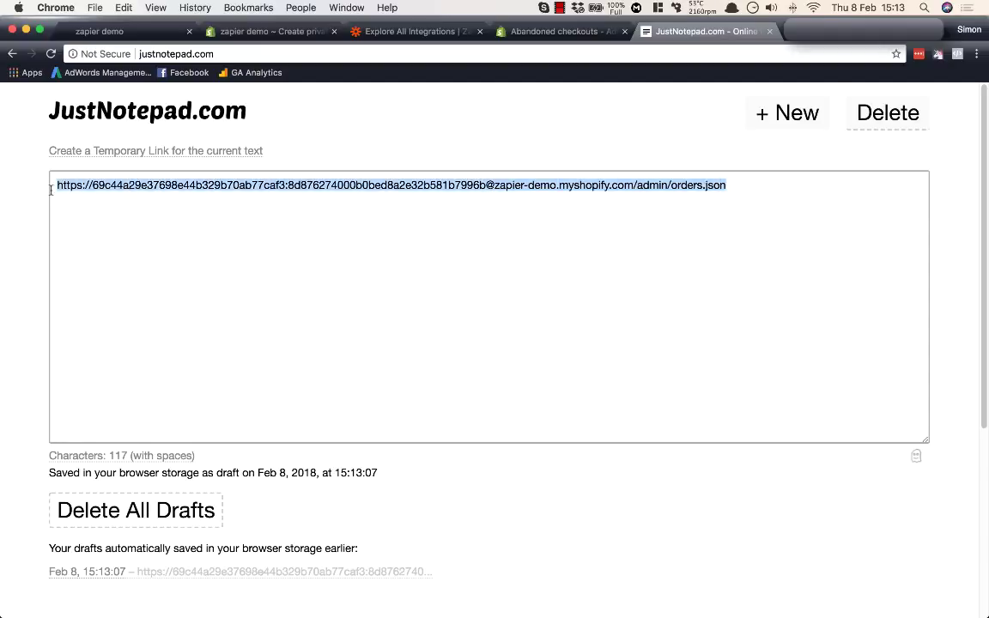
{"action": "left_click", "coordinate": [673, 186]}
{"action": "left_click_drag", "start_coordinate": [744, 194], "coordinate": [40, 188]}
{"action": "left_click", "coordinate": [209, 215]}
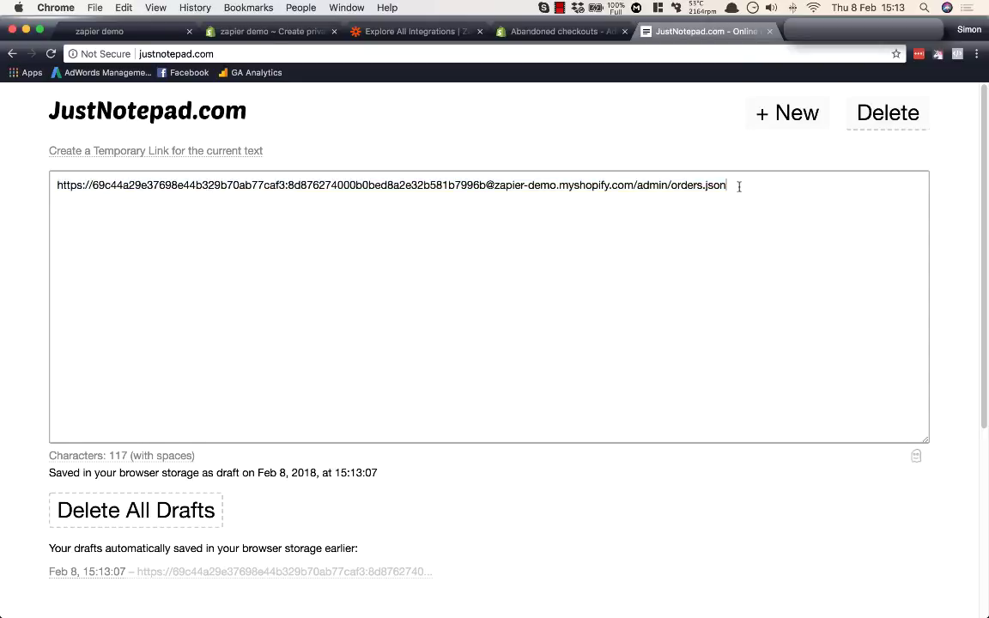
{"action": "left_click_drag", "start_coordinate": [739, 187], "coordinate": [53, 186]}
{"action": "left_click", "coordinate": [150, 182]}
{"action": "double_click", "coordinate": [188, 182]}
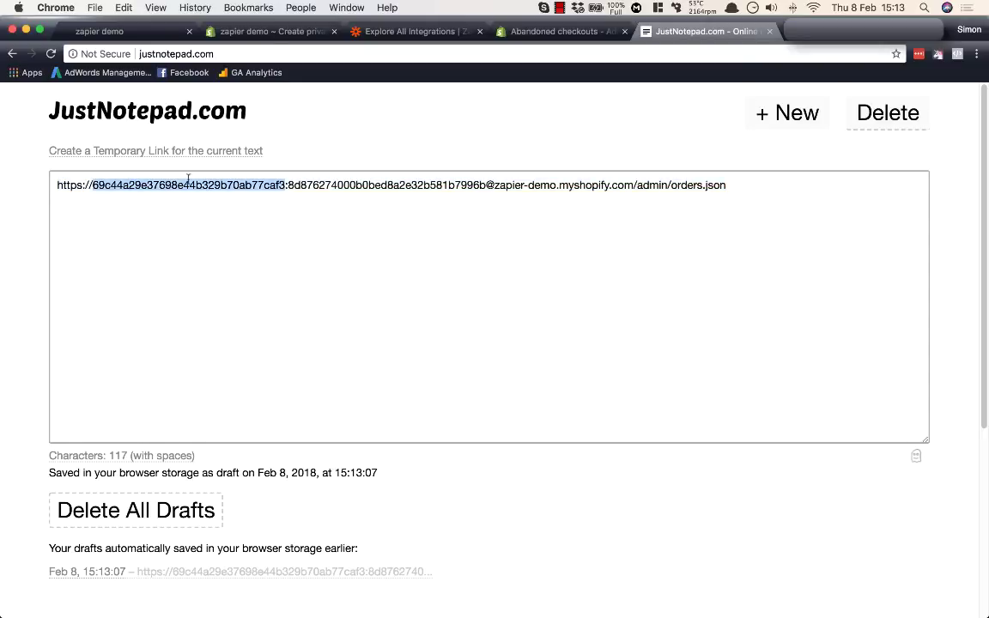
{"action": "double_click", "coordinate": [343, 185]}
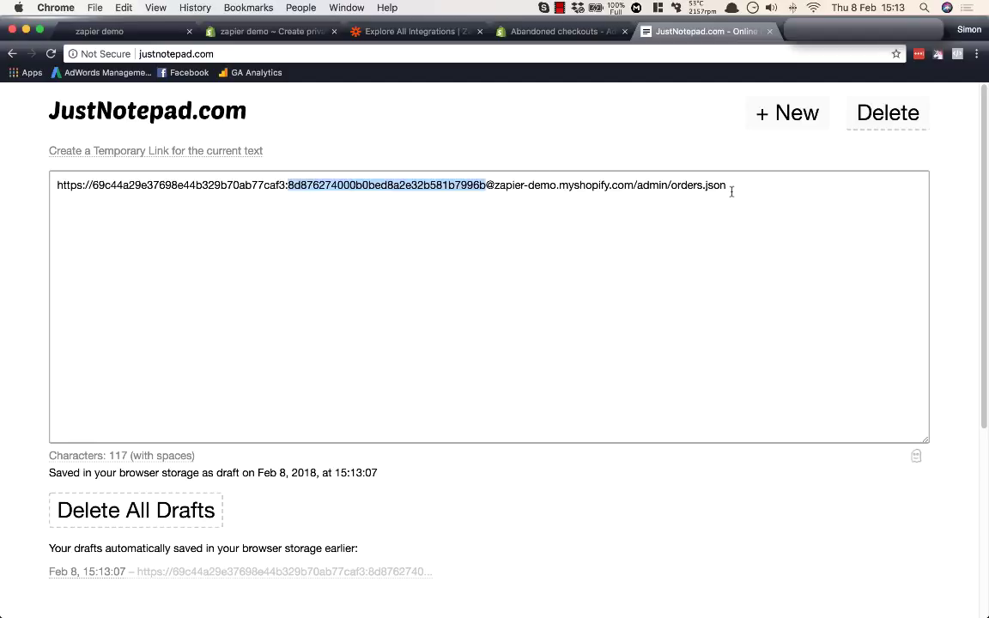
{"action": "left_click_drag", "start_coordinate": [491, 185], "coordinate": [611, 185]}
{"action": "left_click", "coordinate": [514, 201]}
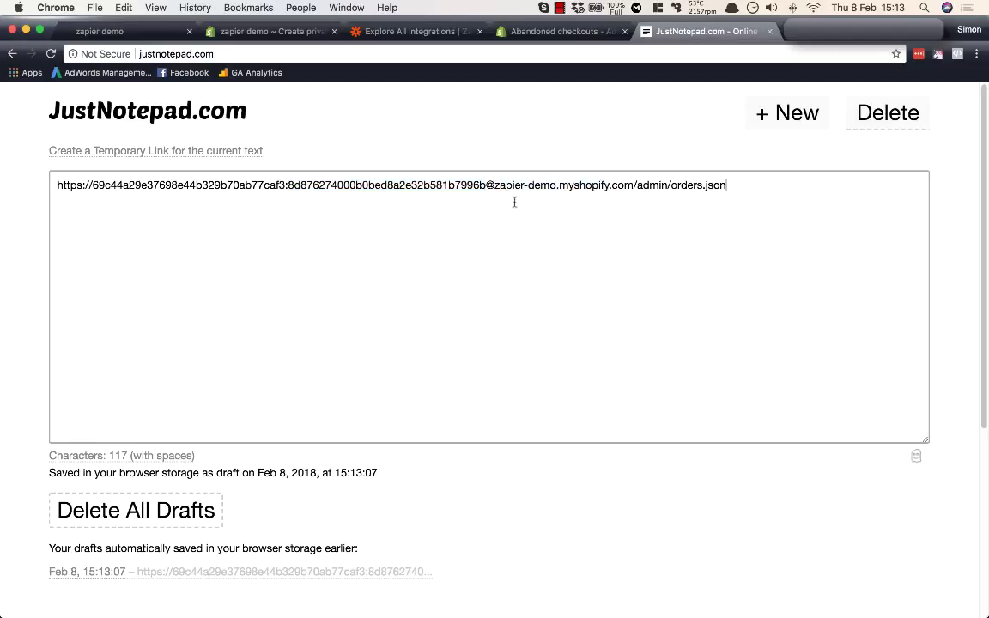
{"action": "left_click_drag", "start_coordinate": [492, 185], "coordinate": [723, 213]}
{"action": "left_click", "coordinate": [726, 221]}
Step: Open the Abandoned checkouts reference in Shopify's Admin API documentation and go to the GET /admin/checkouts.json endpoint
{"action": "left_click", "coordinate": [558, 31]}
{"action": "mouse_move", "coordinate": [294, 111]}
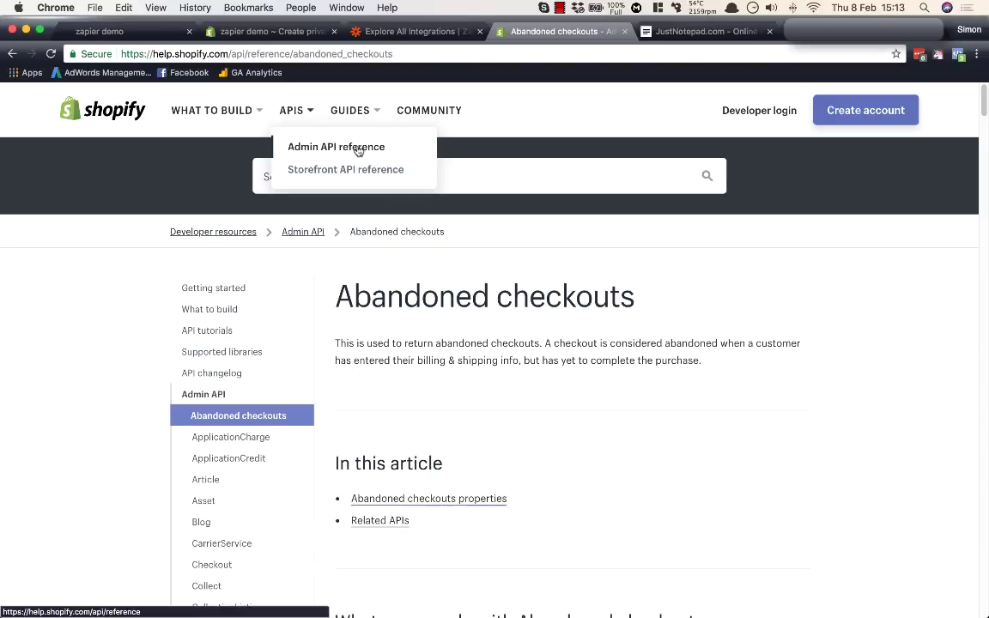
{"action": "scroll", "coordinate": [876, 425], "scroll_direction": "down", "scroll_amount": 2}
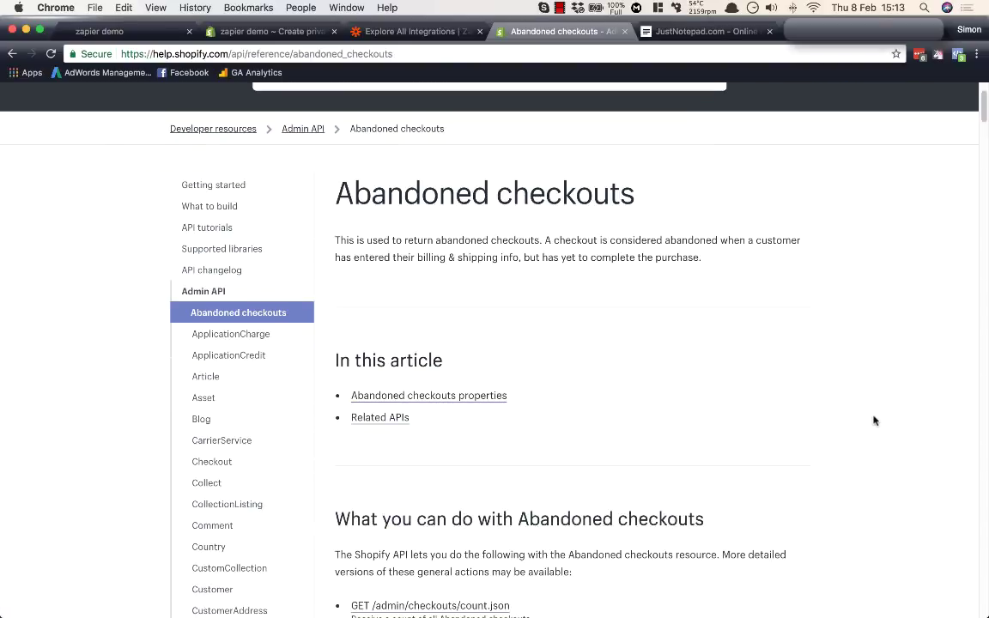
{"action": "scroll", "coordinate": [874, 420], "scroll_direction": "up", "scroll_amount": 2}
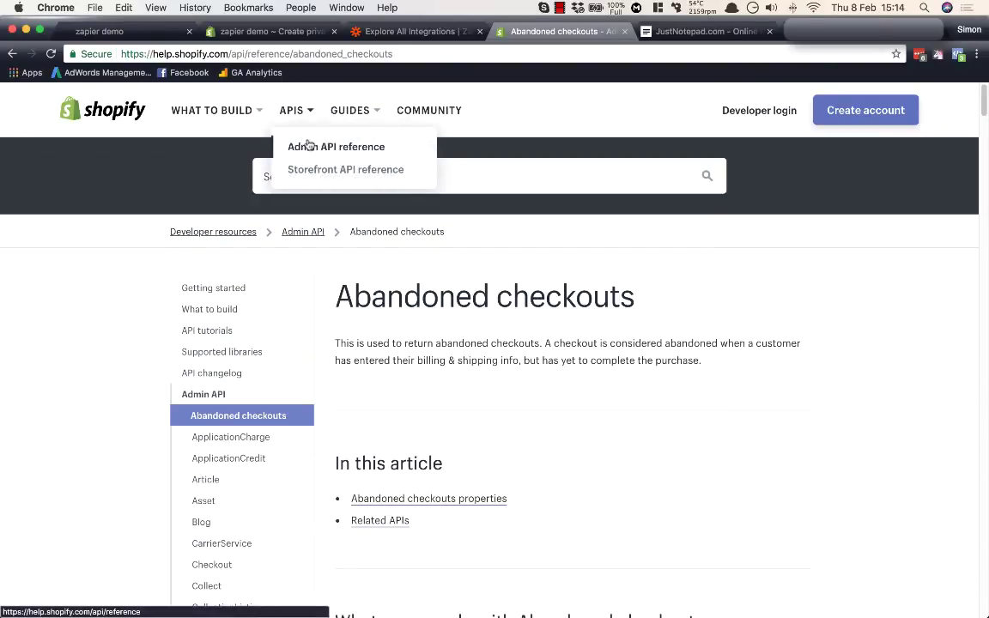
{"action": "scroll", "coordinate": [874, 382], "scroll_direction": "down", "scroll_amount": 2}
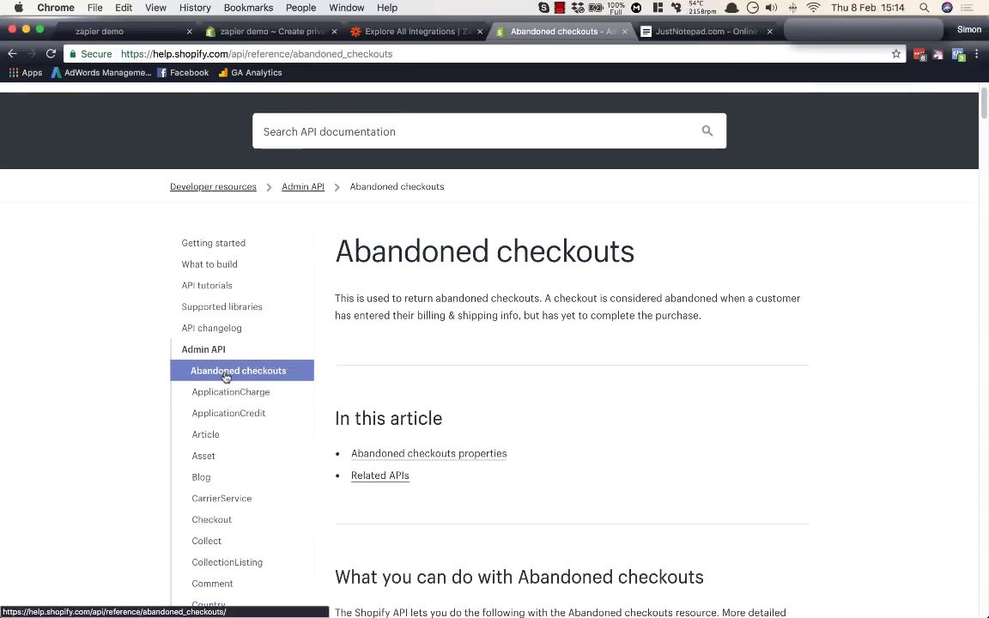
{"action": "left_click", "coordinate": [261, 375]}
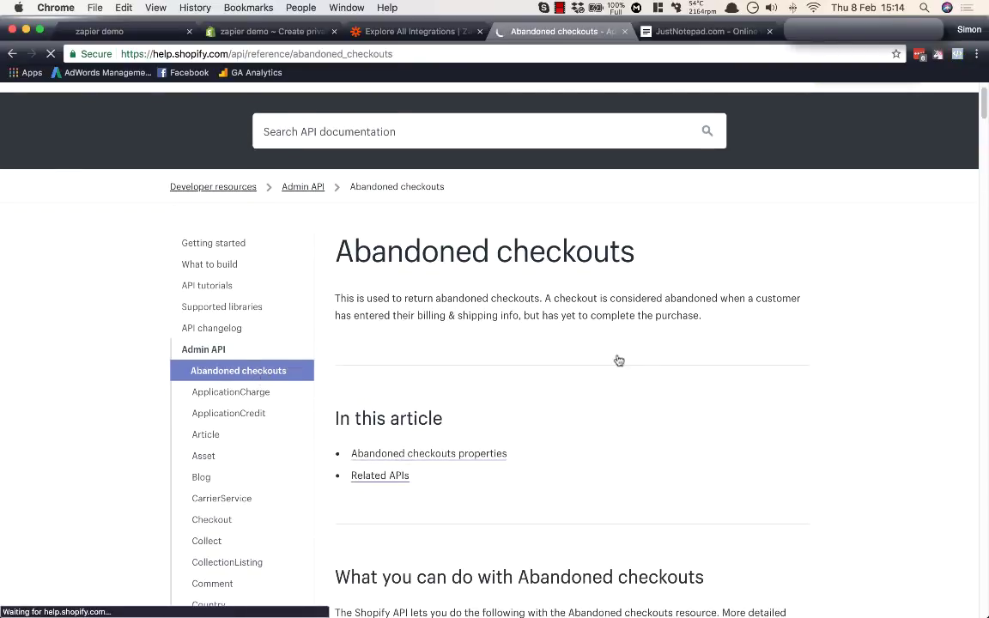
{"action": "scroll", "coordinate": [549, 326], "scroll_direction": "down", "scroll_amount": 3}
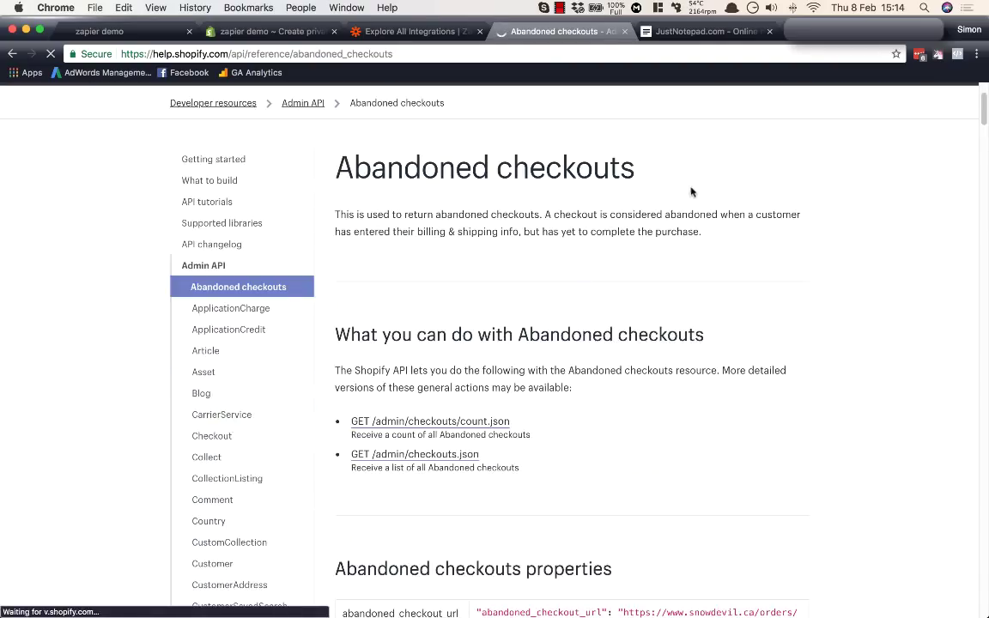
{"action": "scroll", "coordinate": [638, 282], "scroll_direction": "down", "scroll_amount": 1}
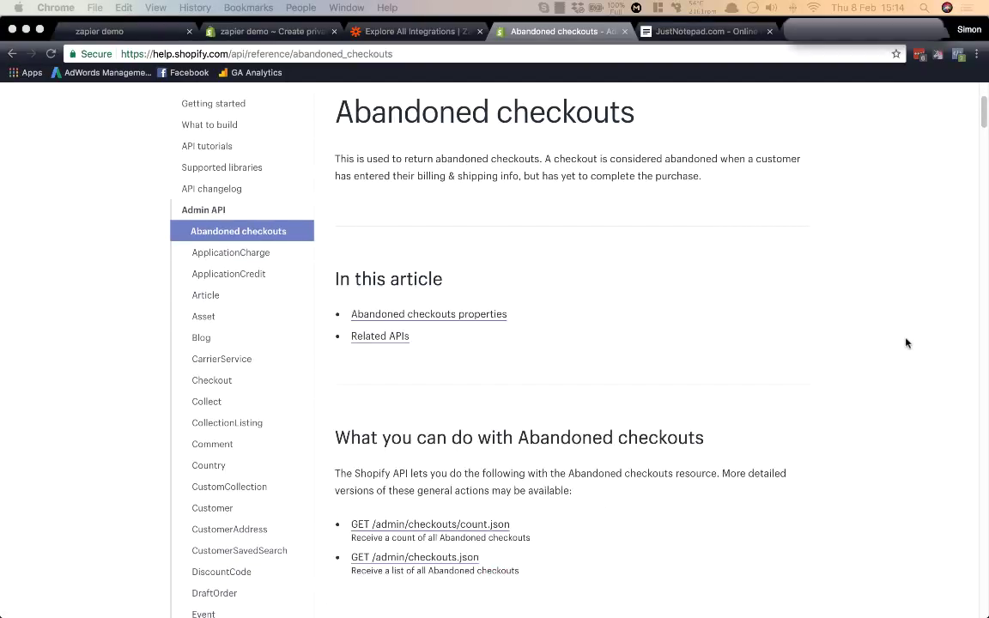
{"action": "scroll", "coordinate": [423, 423], "scroll_direction": "down", "scroll_amount": 4}
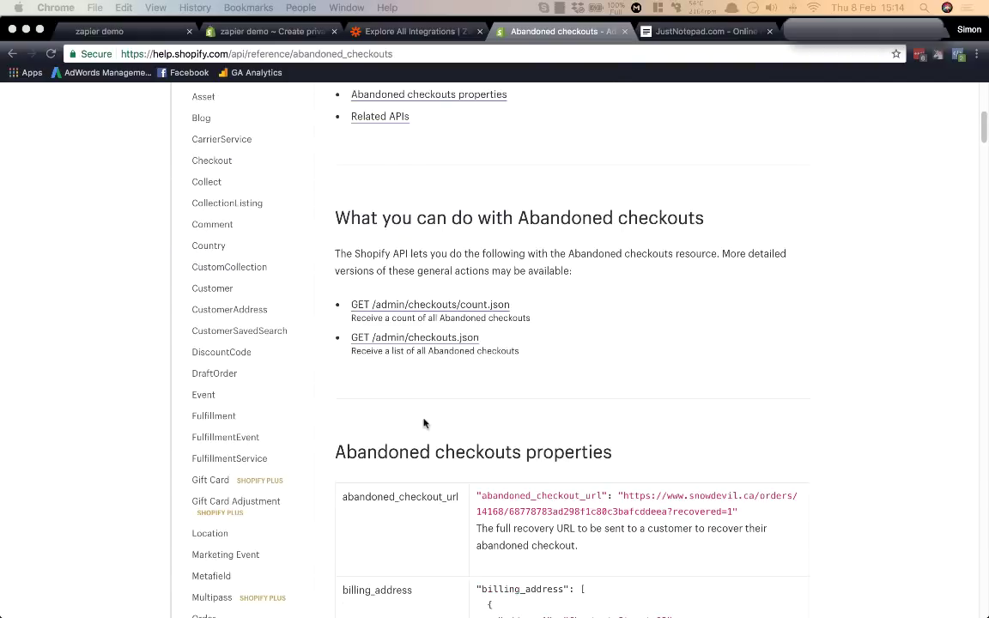
{"action": "left_click", "coordinate": [435, 344]}
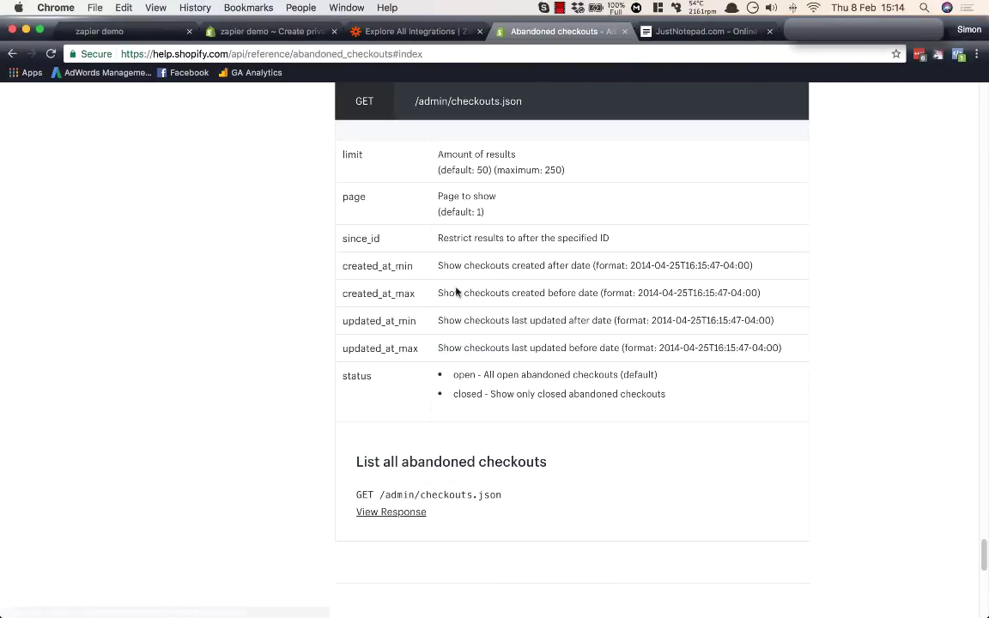
Step: Copy checkouts.json from the endpoint documentation and replace orders.json with it in the JustNotepad URL
{"action": "left_click_drag", "start_coordinate": [525, 129], "coordinate": [454, 132]}
{"action": "key", "text": "super+c"}
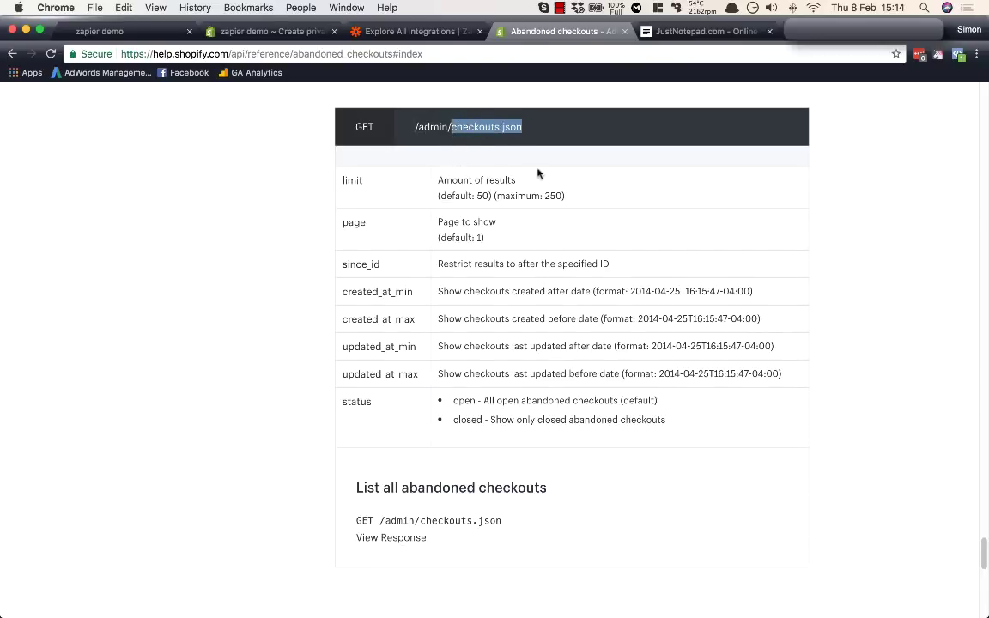
{"action": "left_click", "coordinate": [682, 33]}
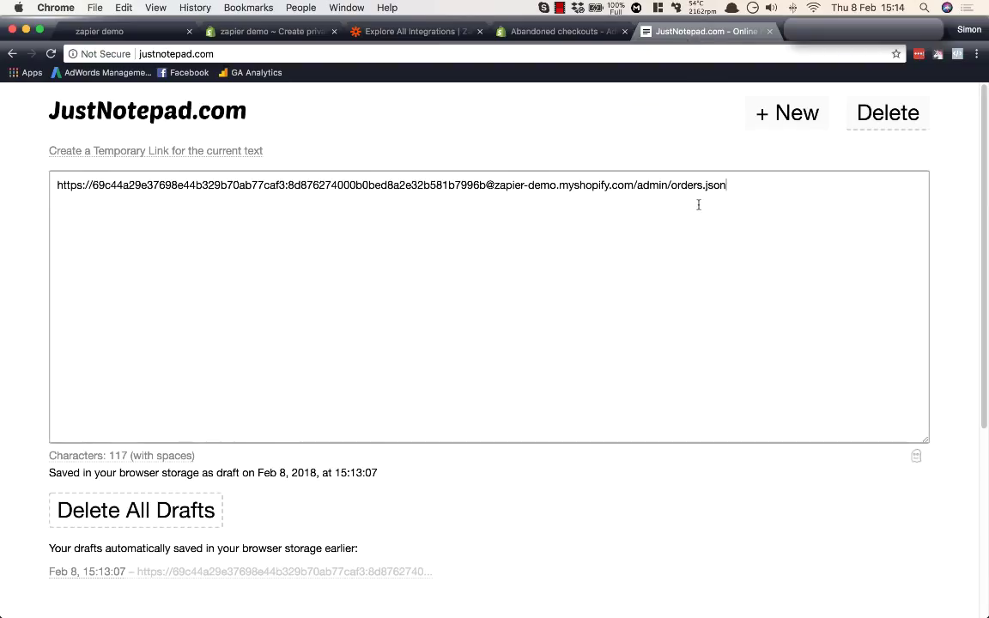
{"action": "left_click_drag", "start_coordinate": [672, 185], "coordinate": [742, 187]}
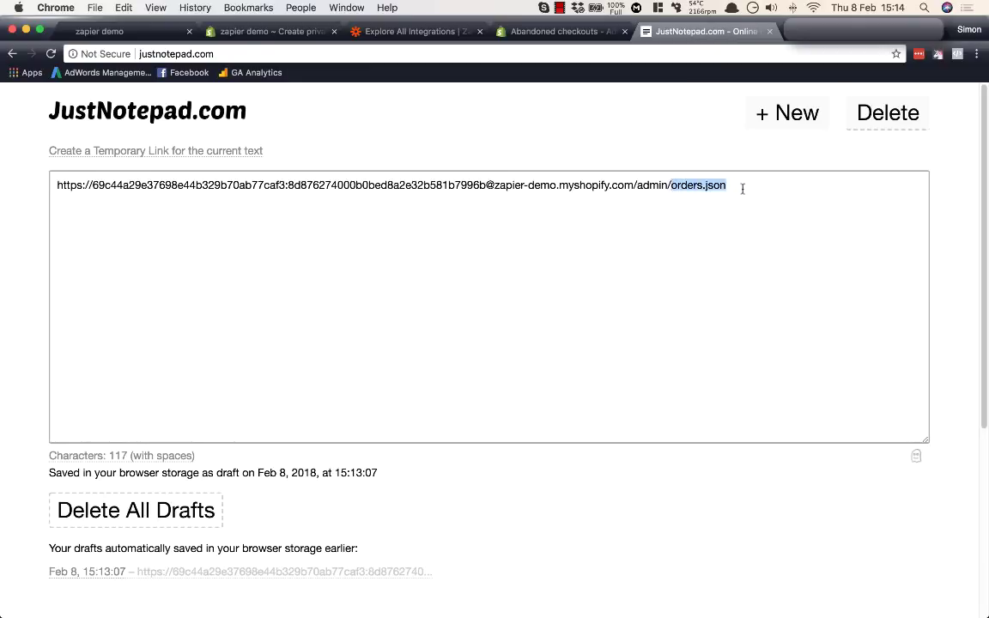
{"action": "key", "text": "super+v"}
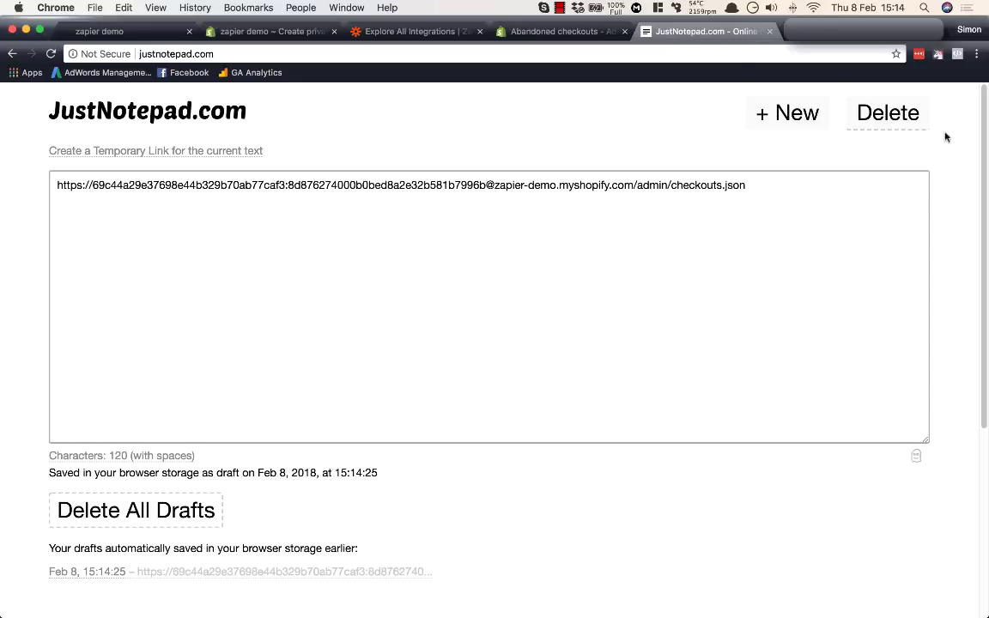
Step: Check the limit parameter in the checkouts.json documentation and append ?limit=10 to the URL in JustNotepad
{"action": "left_click", "coordinate": [577, 32]}
{"action": "scroll", "coordinate": [584, 222], "scroll_direction": "up", "scroll_amount": 20}
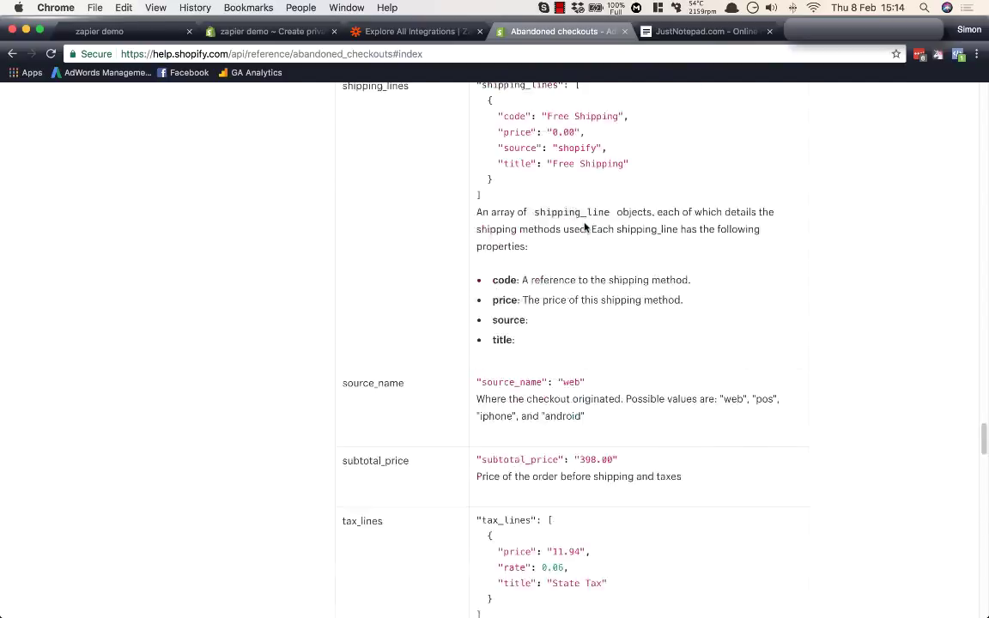
{"action": "scroll", "coordinate": [540, 309], "scroll_direction": "down", "scroll_amount": 10}
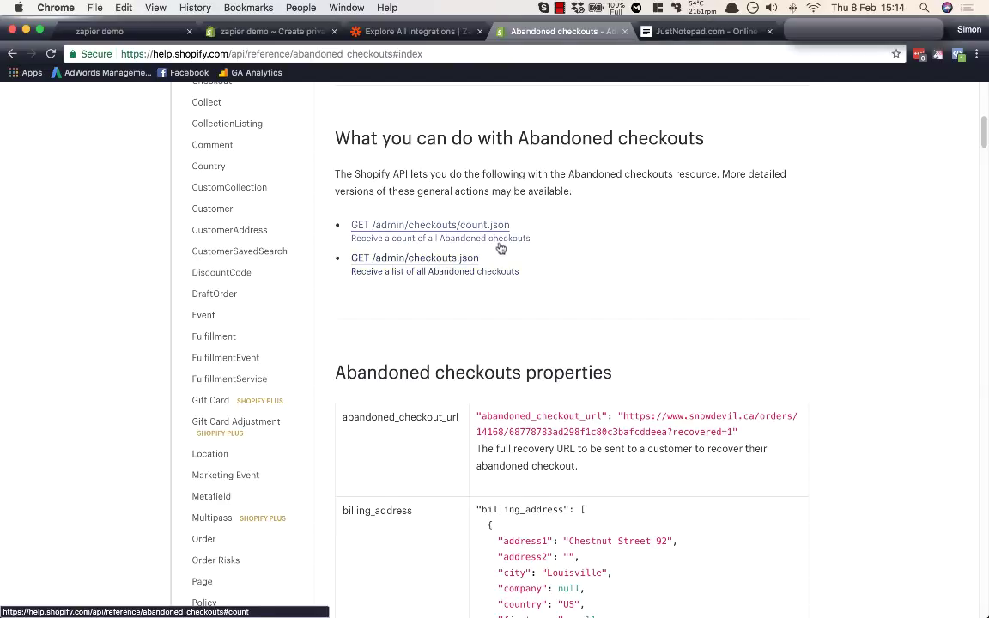
{"action": "left_click", "coordinate": [454, 260]}
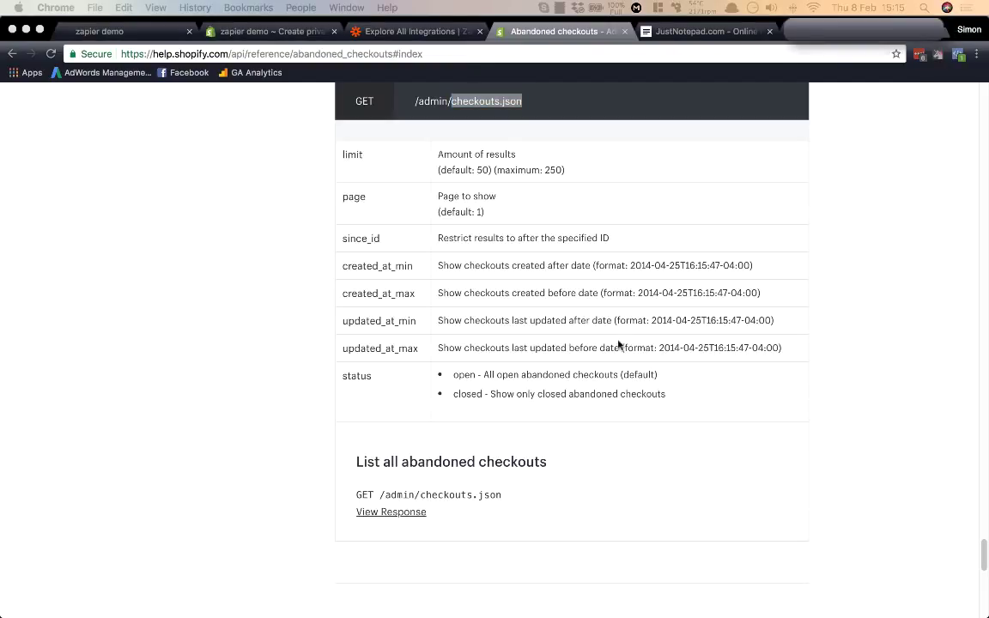
{"action": "left_click", "coordinate": [345, 157]}
{"action": "left_click", "coordinate": [704, 33]}
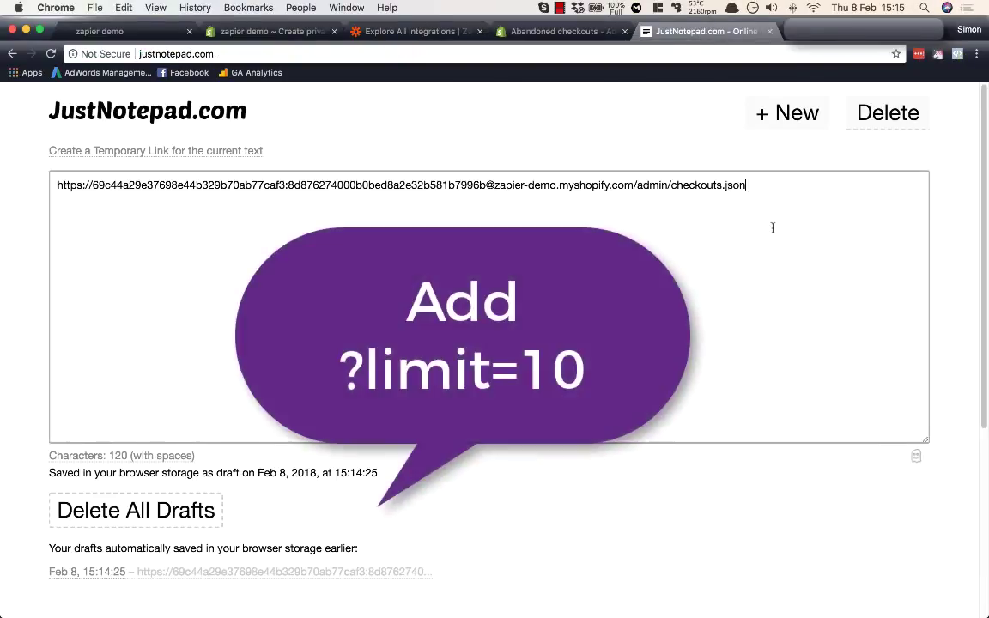
{"action": "type", "text": "?limit=10"}
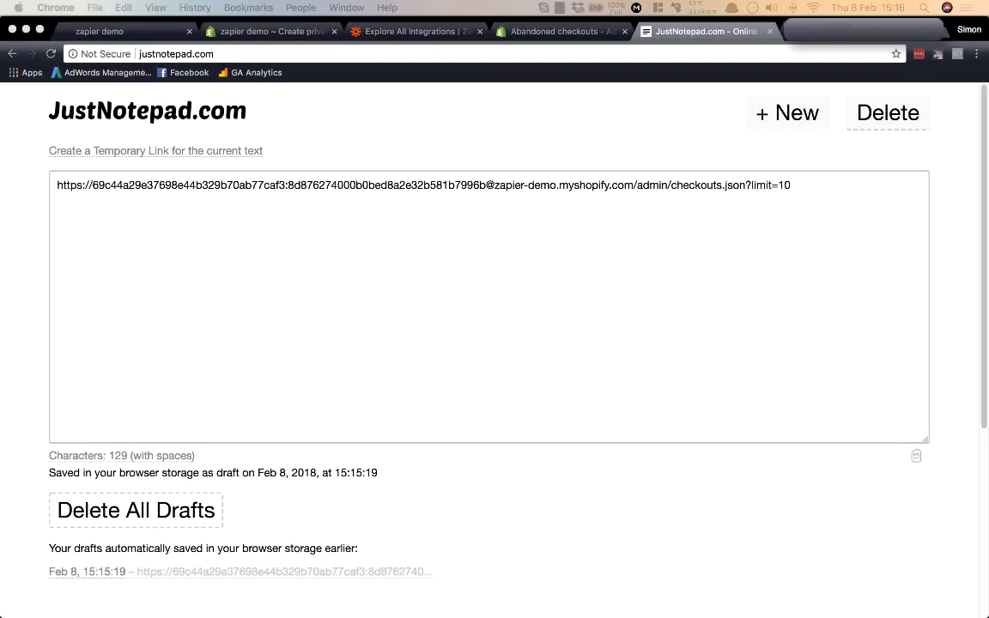
Step: Append &order=created_at%20desc to the checkouts URL in JustNotepad and check the added parameter
{"action": "left_click", "coordinate": [741, 351]}
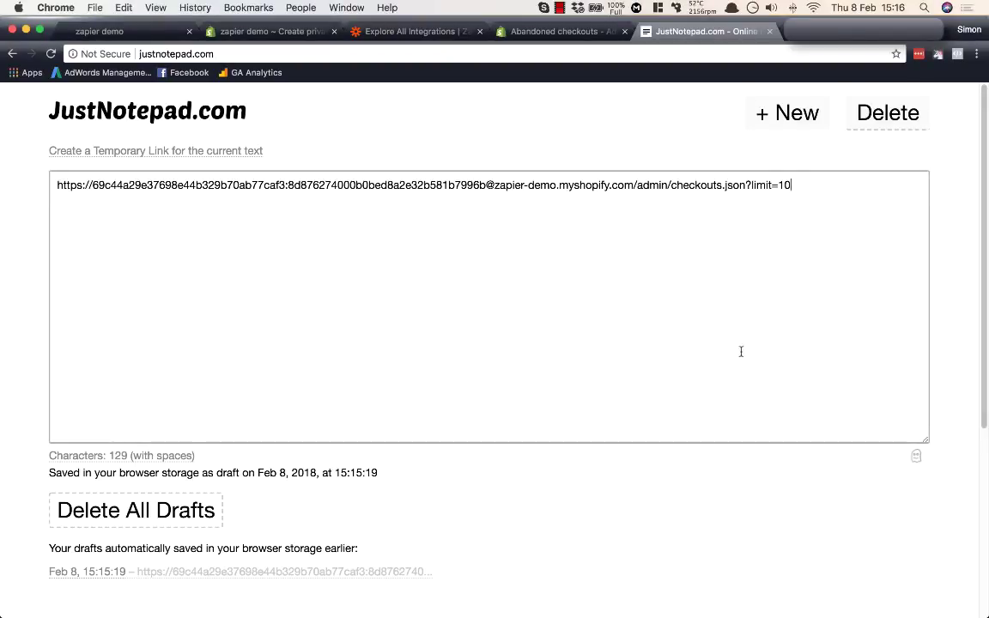
{"action": "left_click", "coordinate": [558, 31]}
{"action": "left_click", "coordinate": [662, 34]}
{"action": "type", "text": "&order=created_at%20desc"}
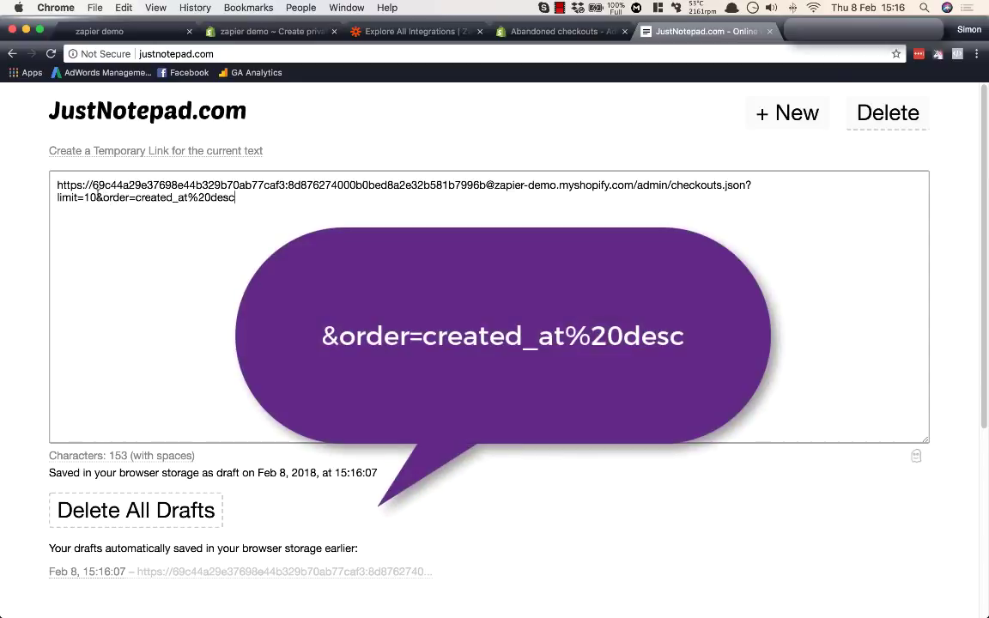
{"action": "left_click_drag", "start_coordinate": [98, 197], "coordinate": [130, 198]}
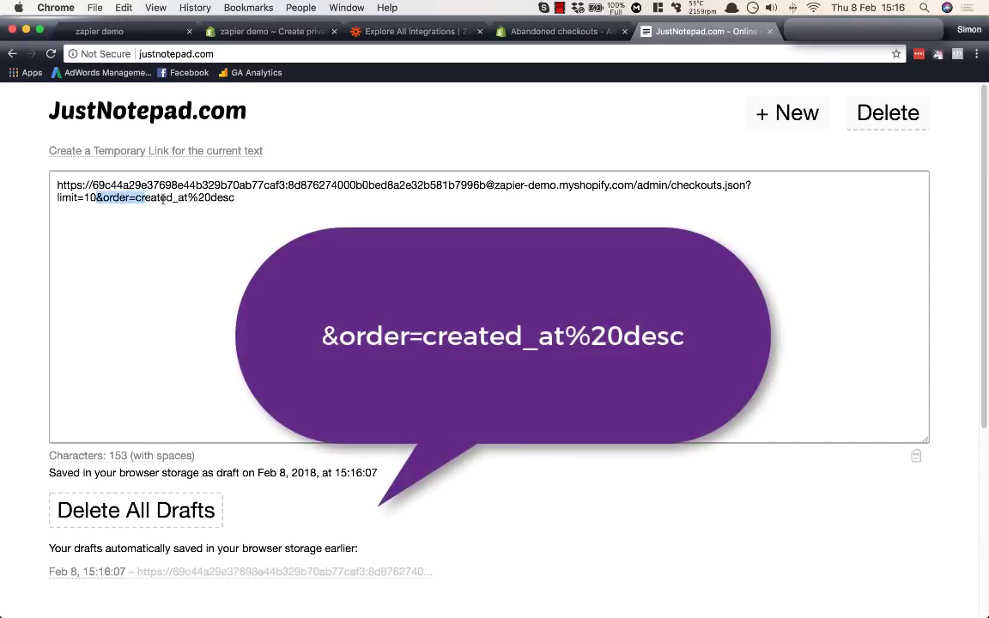
{"action": "left_click", "coordinate": [233, 198]}
{"action": "left_click_drag", "start_coordinate": [269, 206], "coordinate": [54, 184]}
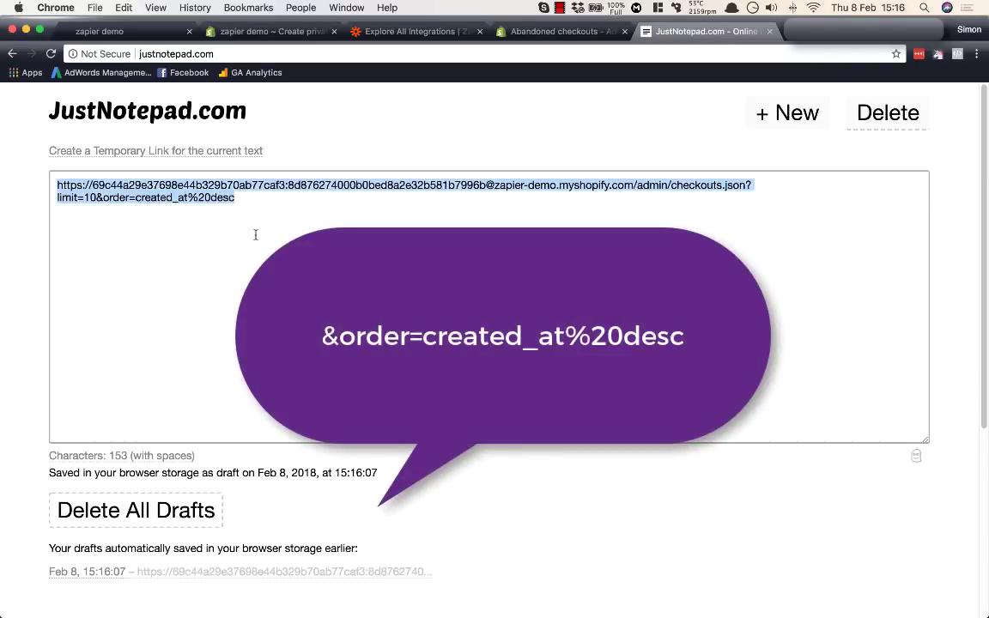
{"action": "left_click", "coordinate": [255, 234]}
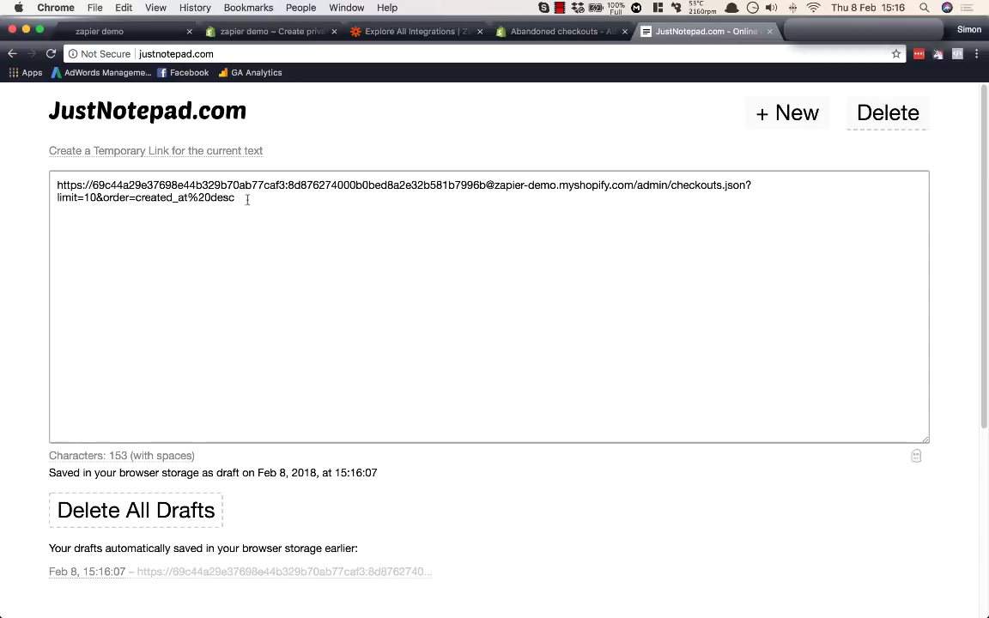
Step: Copy the complete checkouts URL from JustNotepad and return to the private app page in Shopify
{"action": "left_click_drag", "start_coordinate": [247, 199], "coordinate": [58, 181]}
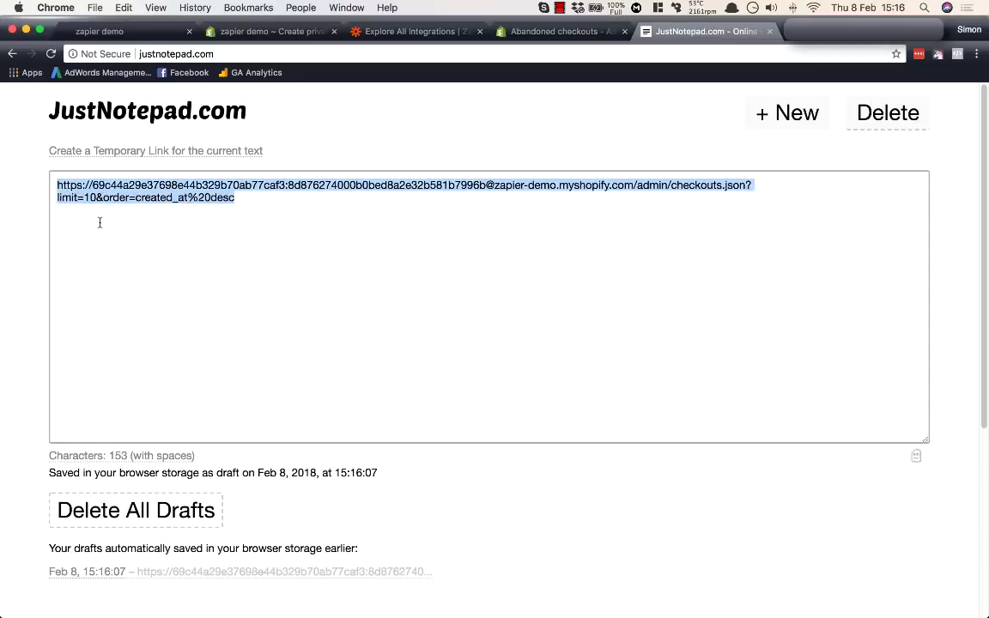
{"action": "key", "text": "super+c"}
{"action": "left_click", "coordinate": [266, 32]}
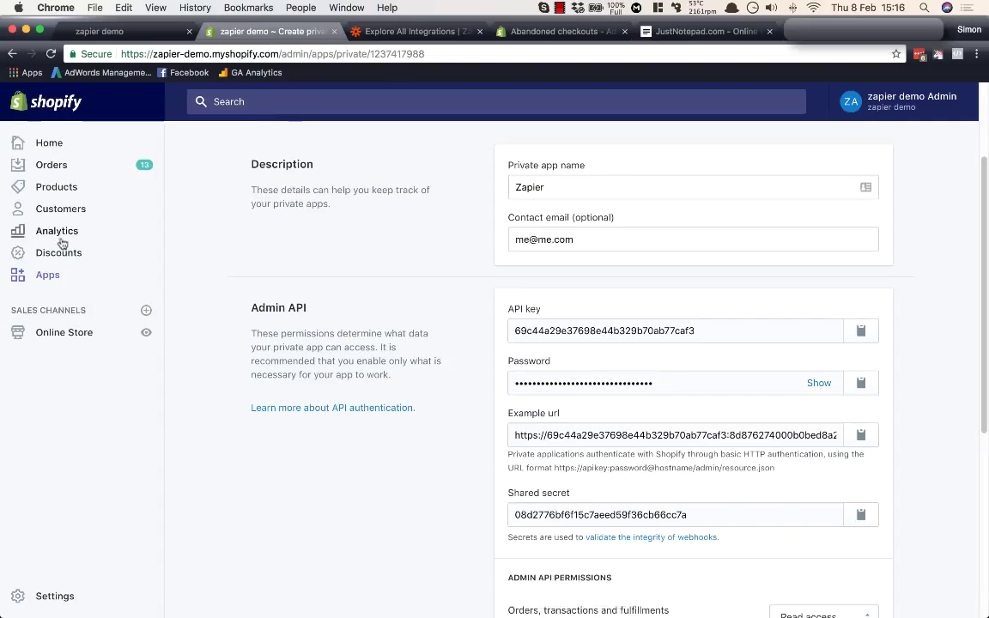
Step: Look up the store's abandoned checkouts list in the Shopify orders section
{"action": "left_click", "coordinate": [64, 166]}
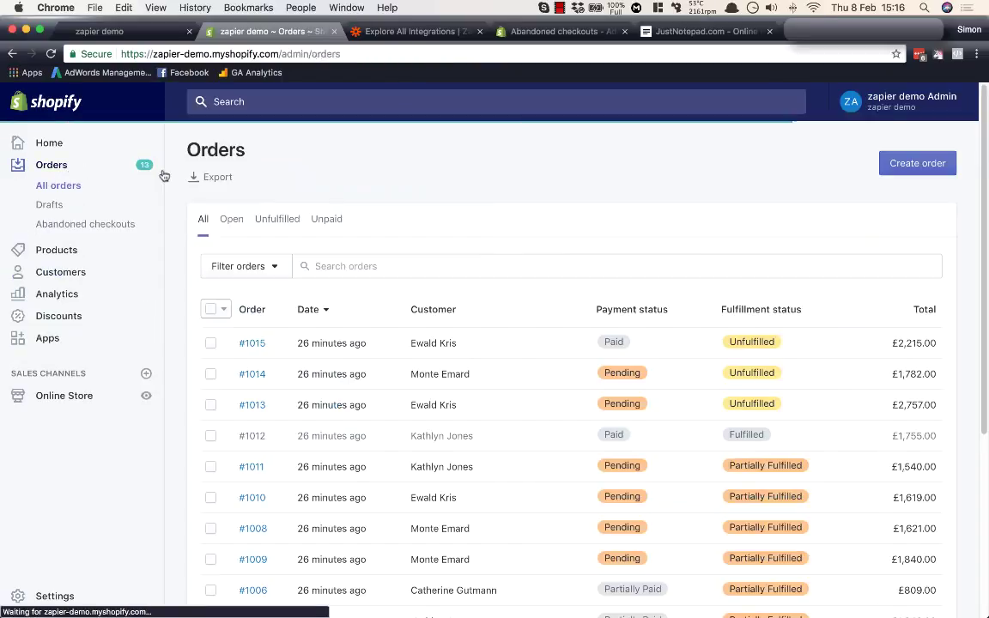
{"action": "left_click", "coordinate": [69, 224]}
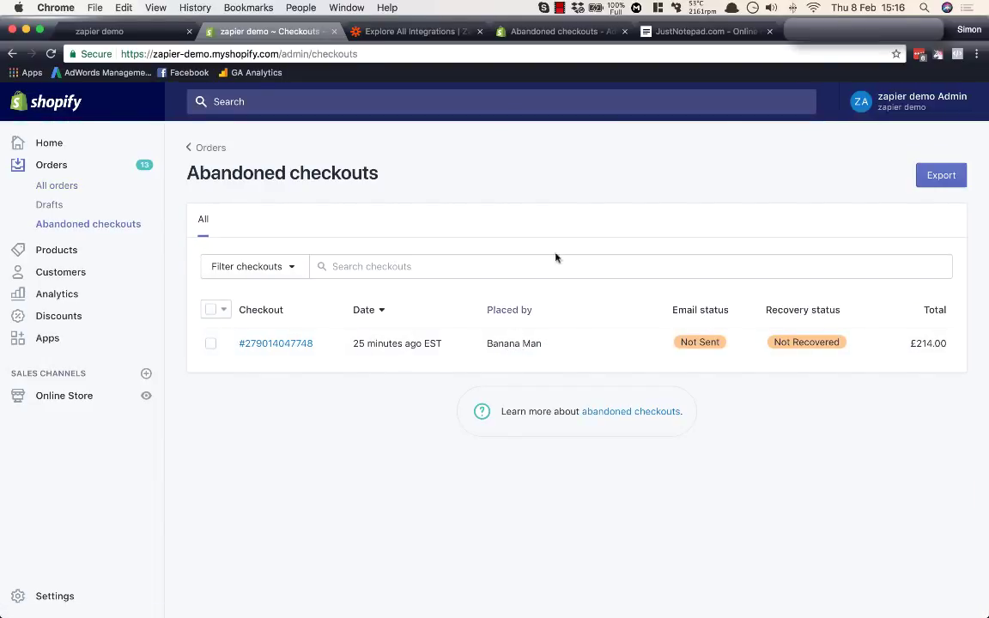
Step: Load the authenticated checkouts URL from JustNotepad in a new browser tab and compare the JSON response with Shopify's abandoned checkouts list
{"action": "left_click", "coordinate": [731, 26]}
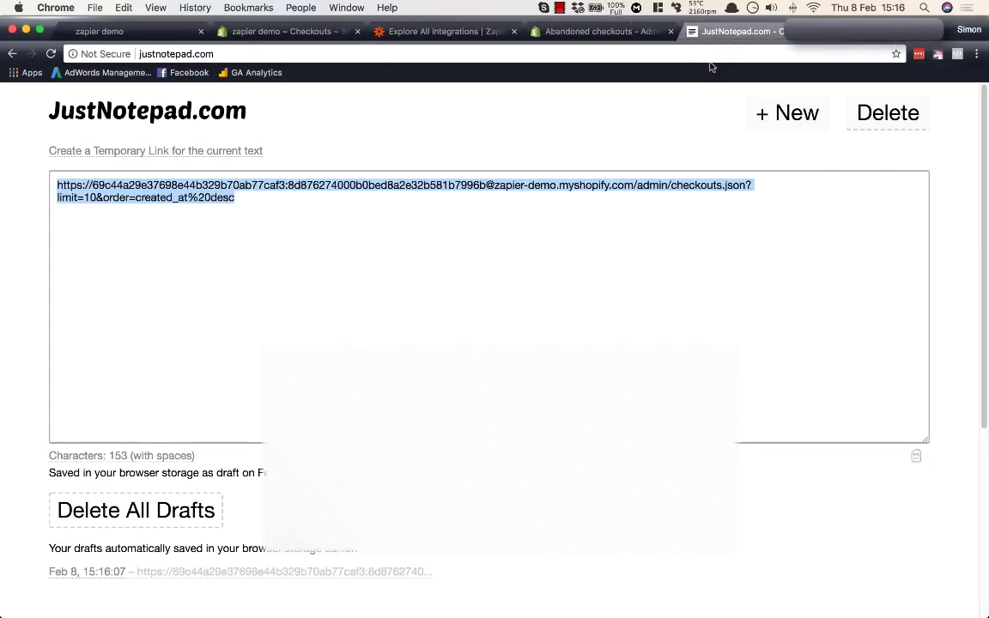
{"action": "left_click", "coordinate": [278, 229]}
{"action": "left_click_drag", "start_coordinate": [262, 208], "coordinate": [9, 170]}
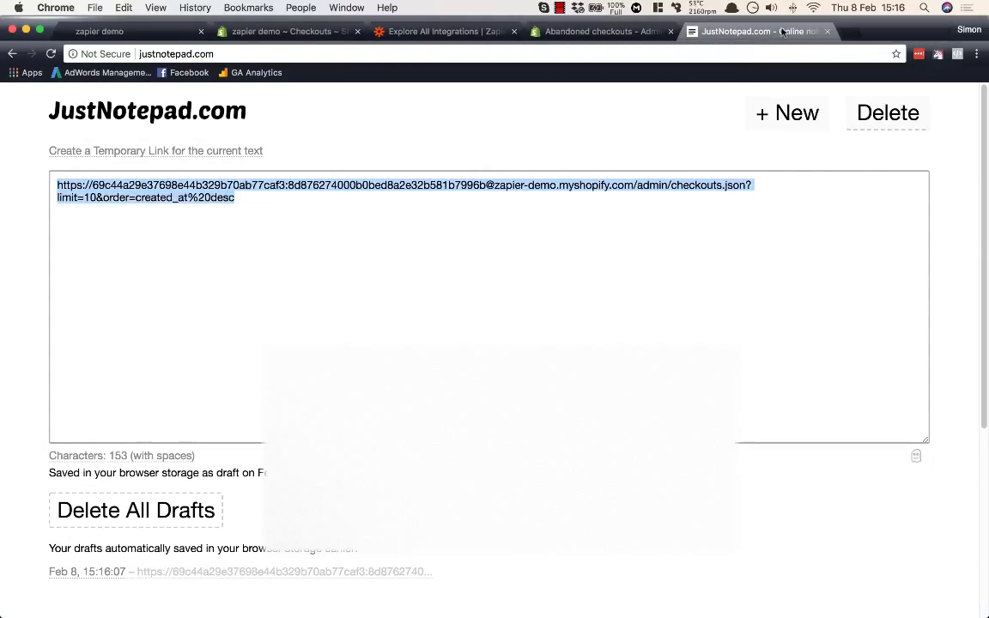
{"action": "key", "text": "super+t"}
{"action": "key", "text": "super+v"}
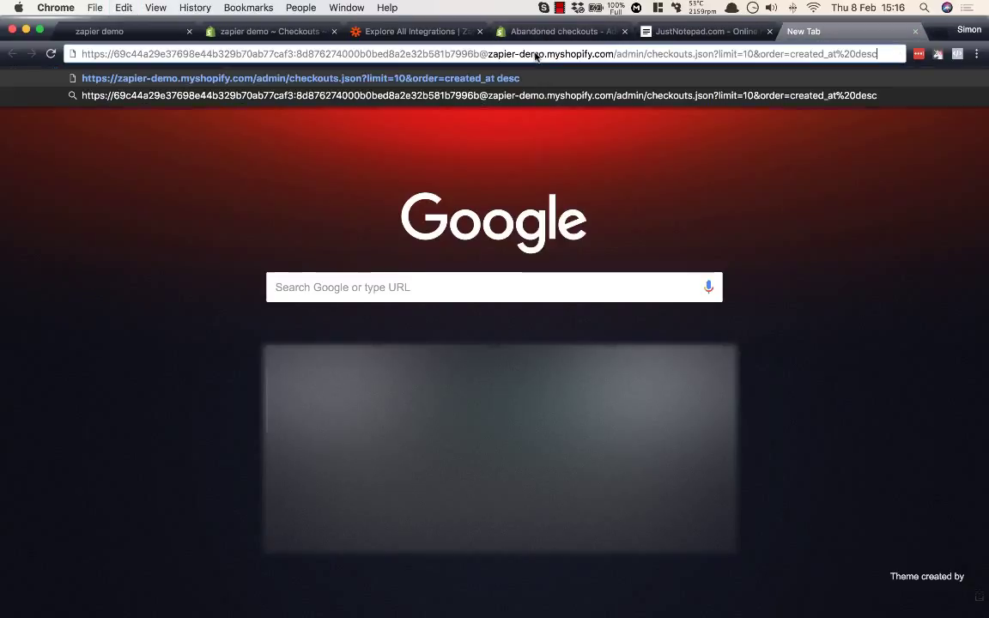
{"action": "key", "text": "Return"}
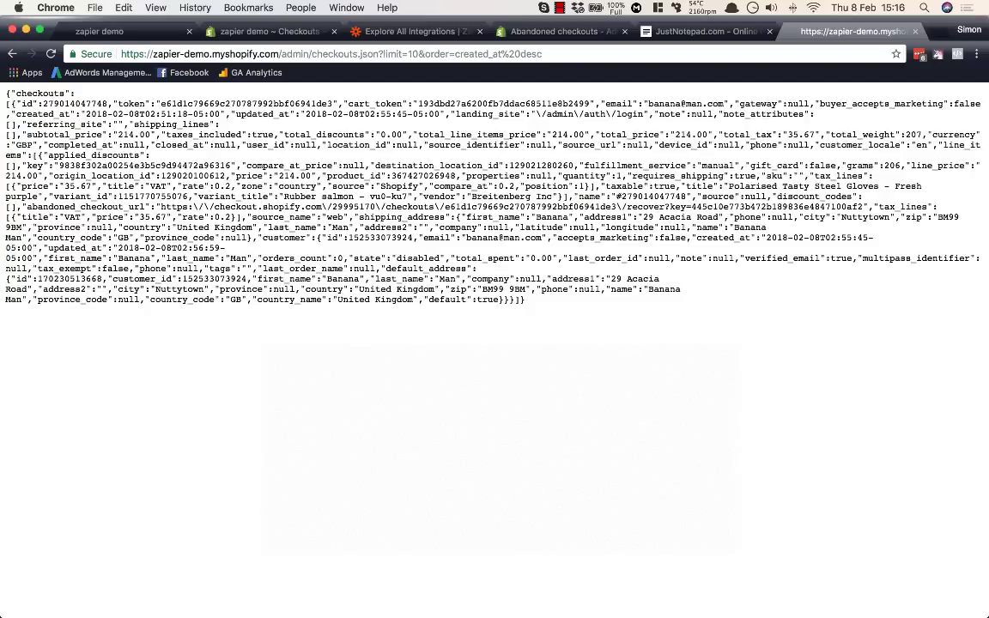
{"action": "left_click", "coordinate": [266, 31]}
{"action": "key", "text": "super+9"}
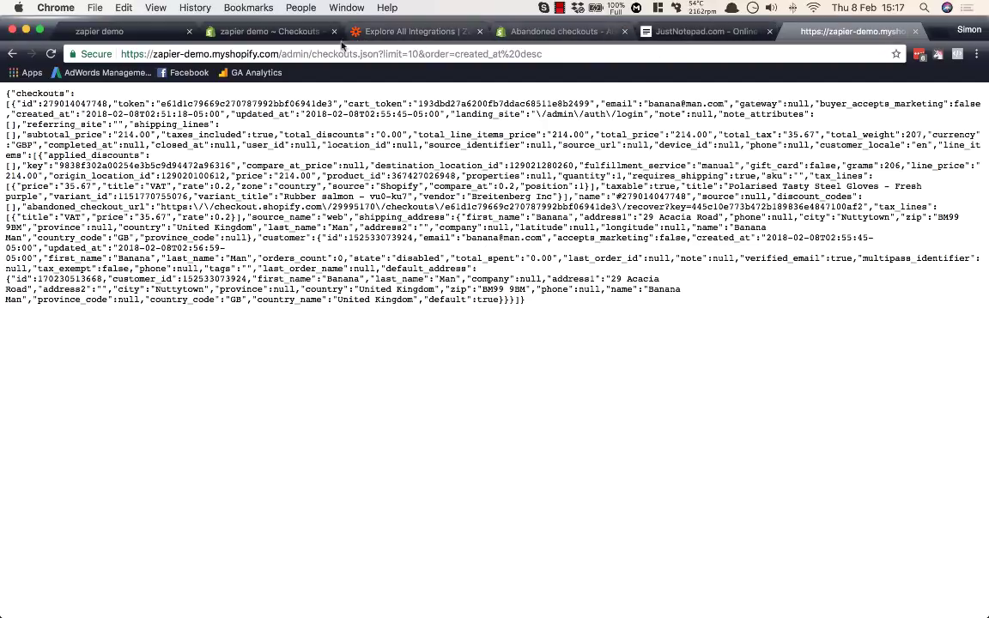
Step: Review the complete authenticated checkouts URL in JustNotepad
{"action": "left_click", "coordinate": [678, 31]}
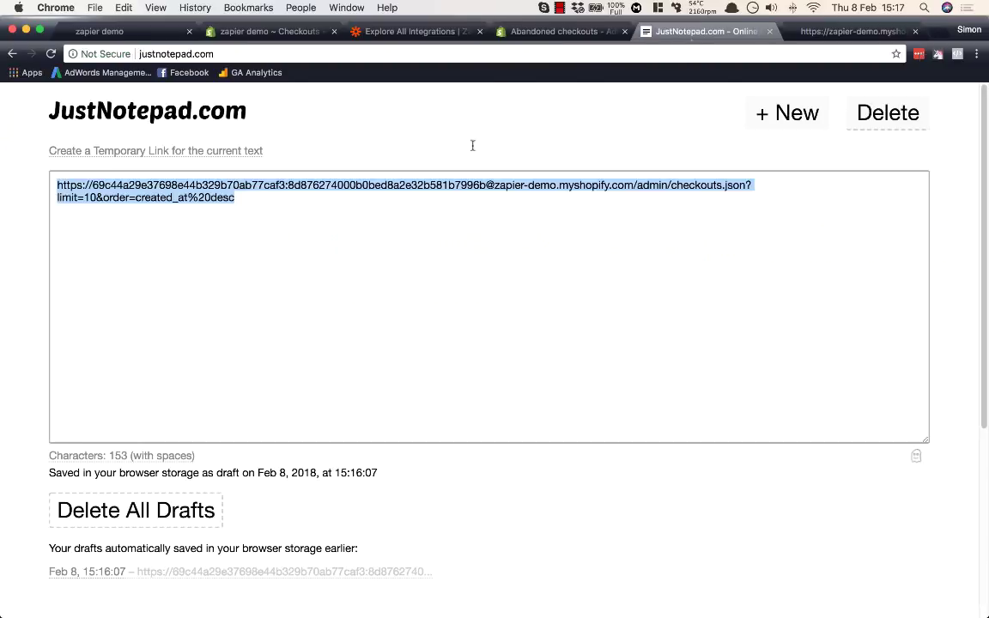
{"action": "left_click", "coordinate": [240, 202]}
{"action": "key", "text": "super+a"}
{"action": "left_click", "coordinate": [187, 266]}
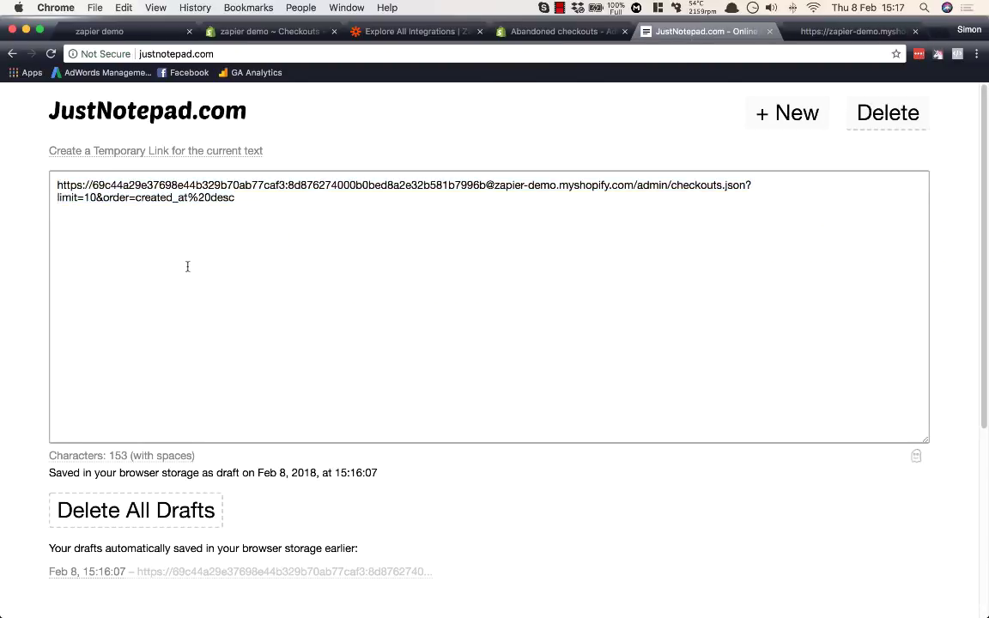
{"action": "left_click_drag", "start_coordinate": [230, 201], "coordinate": [52, 179]}
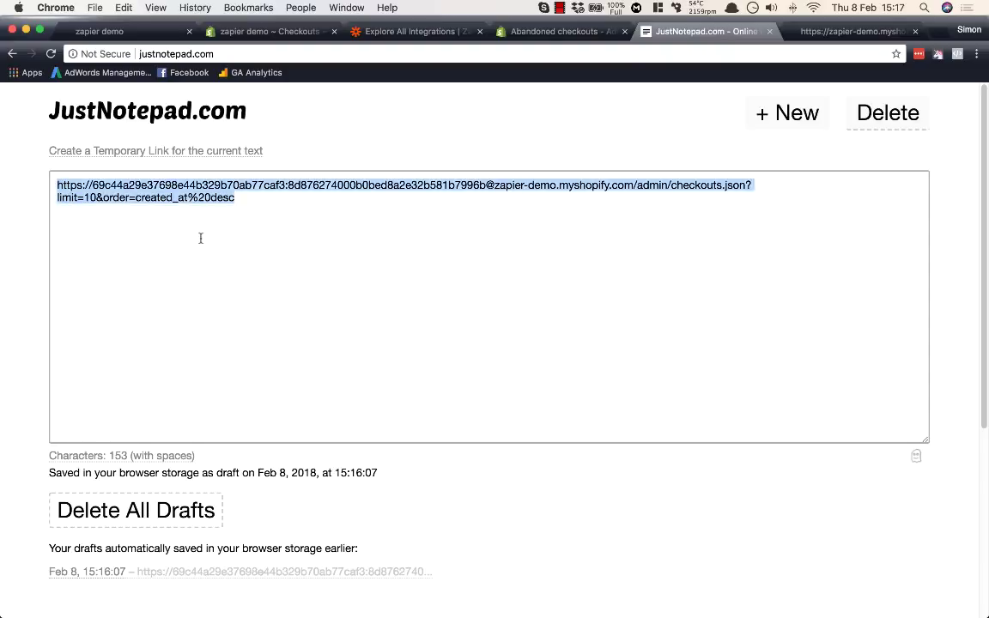
{"action": "left_click", "coordinate": [245, 207]}
{"action": "left_click_drag", "start_coordinate": [247, 208], "coordinate": [49, 181]}
{"action": "left_click", "coordinate": [149, 209]}
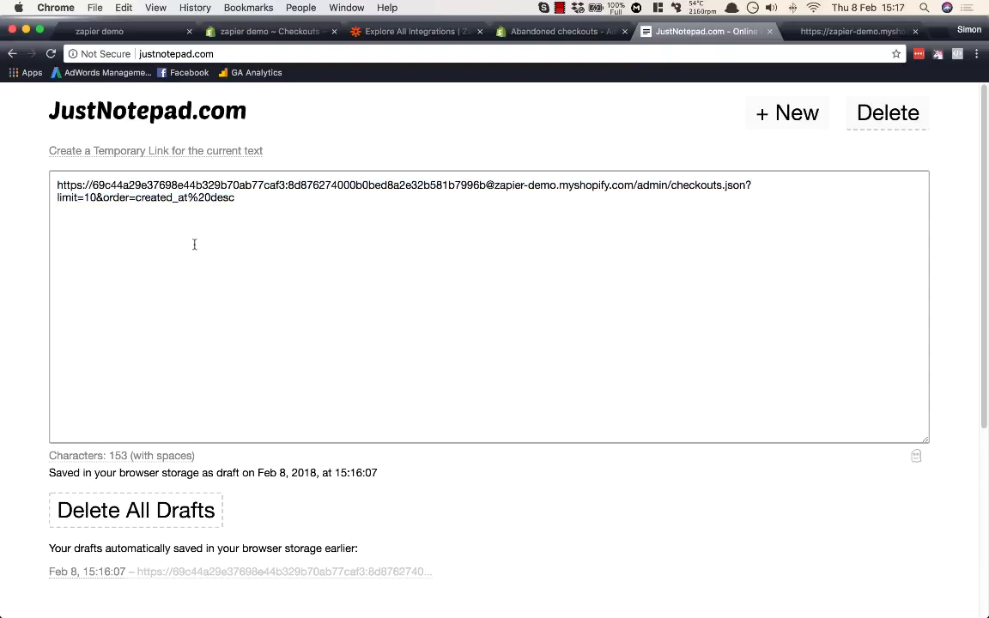
Step: Switch to Zapier, go to the Zaps dashboard and start a new Zap
{"action": "left_click", "coordinate": [414, 33]}
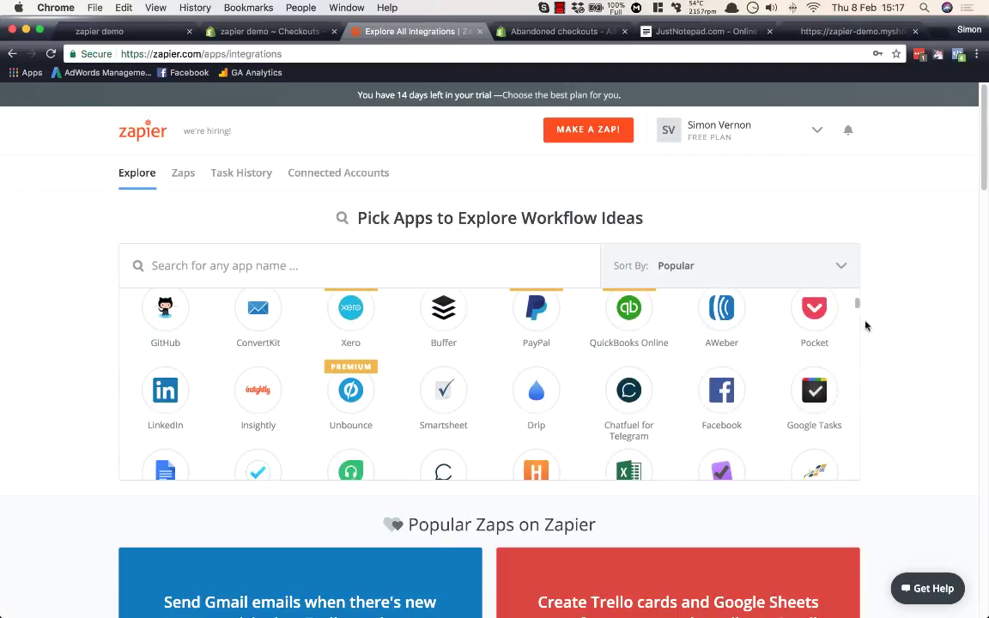
{"action": "left_click_drag", "start_coordinate": [856, 308], "coordinate": [856, 291]}
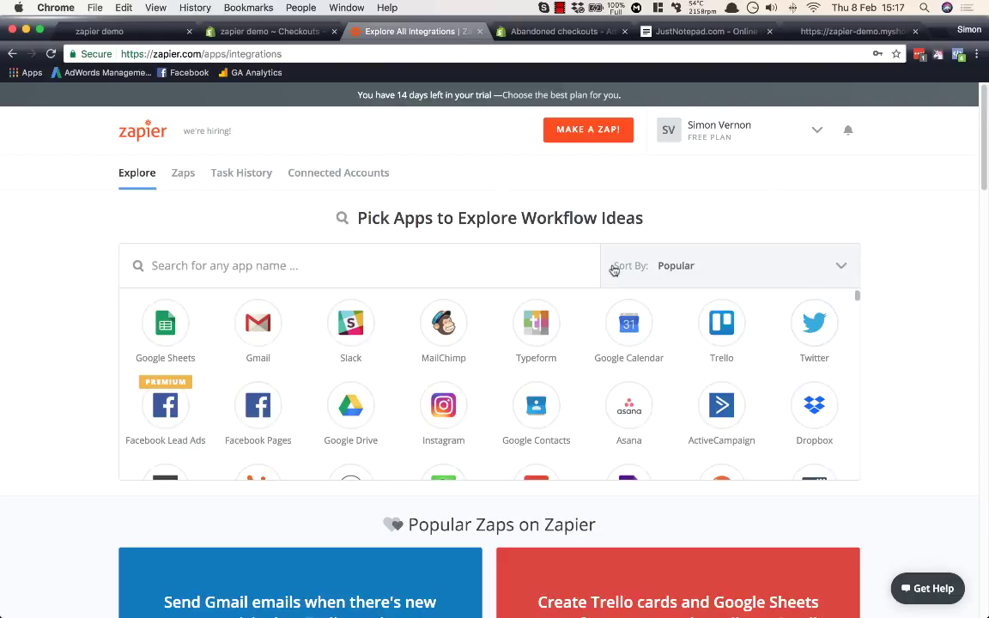
{"action": "left_click", "coordinate": [185, 177]}
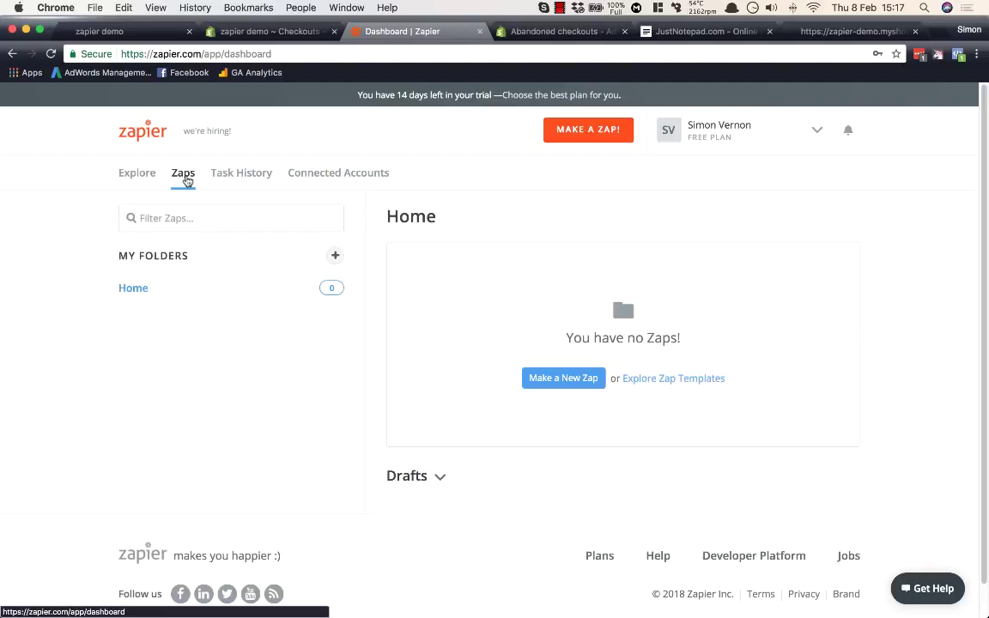
{"action": "left_click", "coordinate": [564, 379]}
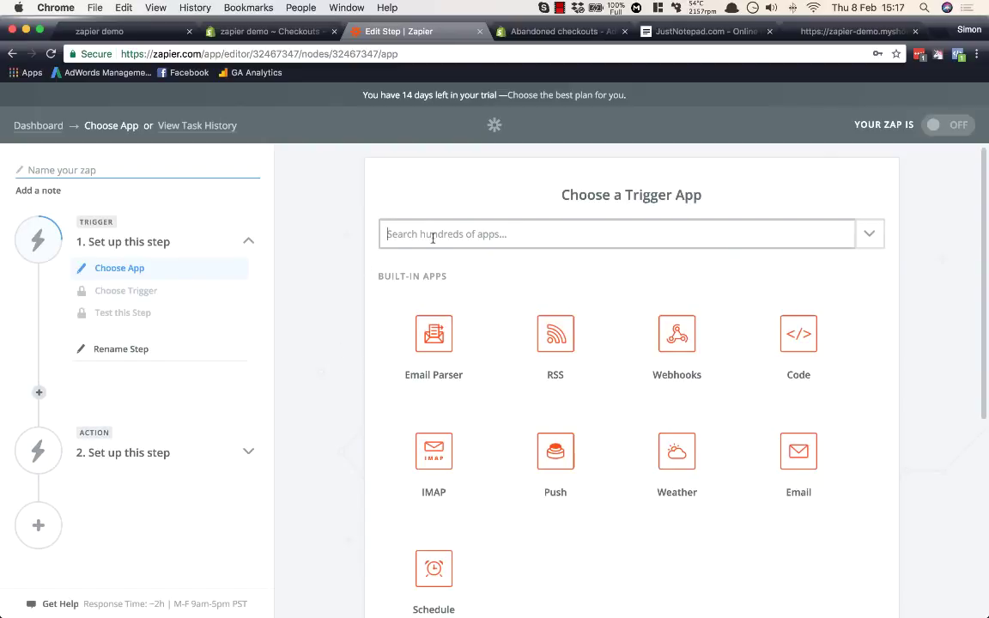
Step: Browse the built-in, popular and full list of apps available as the Zap's trigger
{"action": "scroll", "coordinate": [642, 340], "scroll_direction": "down", "scroll_amount": 5}
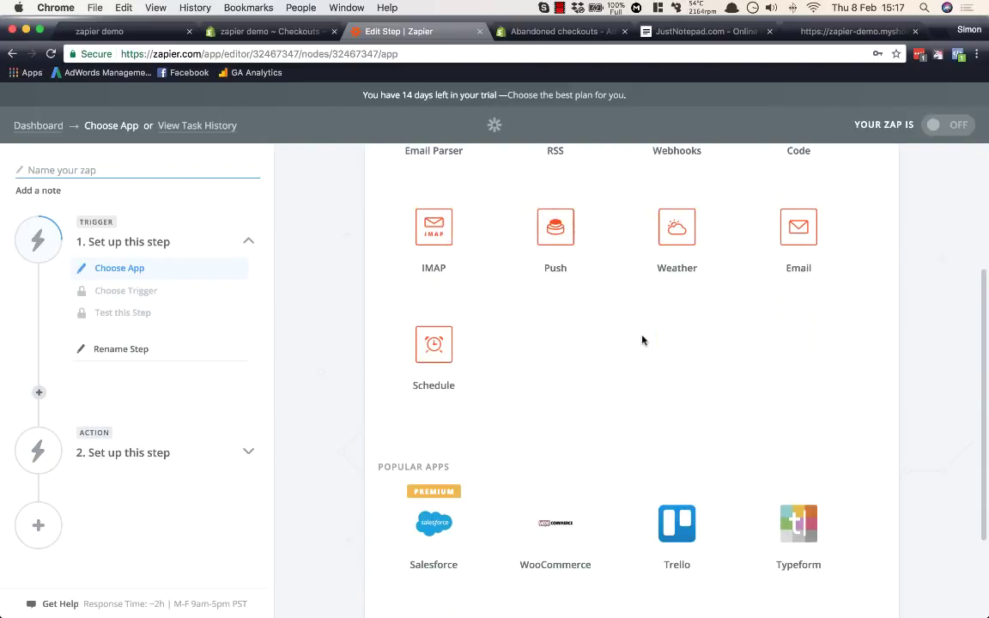
{"action": "scroll", "coordinate": [642, 340], "scroll_direction": "down", "scroll_amount": 4}
{"action": "scroll", "coordinate": [642, 348], "scroll_direction": "up", "scroll_amount": 9}
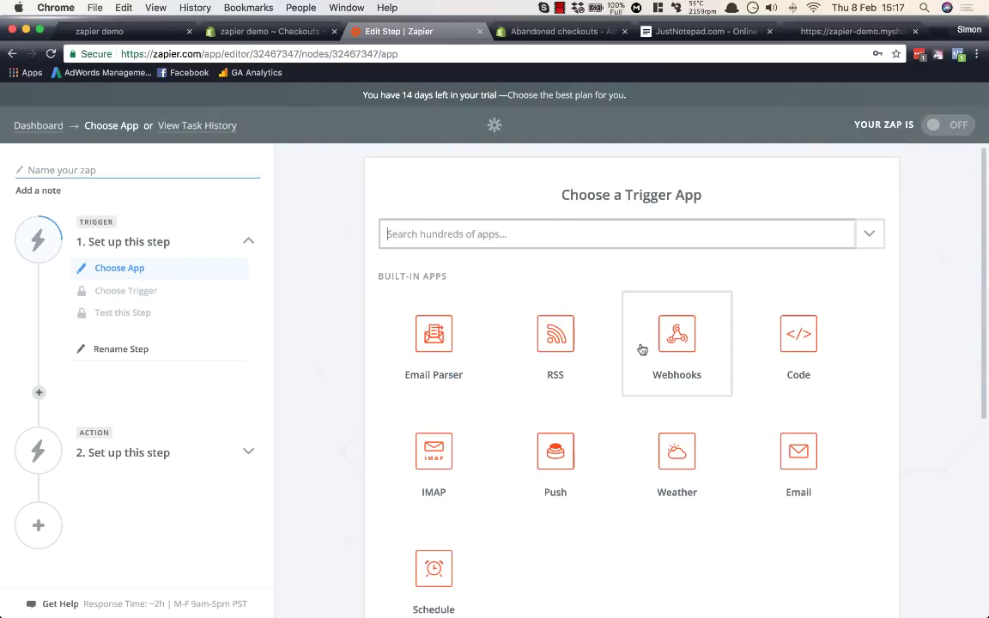
{"action": "left_click", "coordinate": [867, 233]}
{"action": "scroll", "coordinate": [691, 350], "scroll_direction": "down", "scroll_amount": 15}
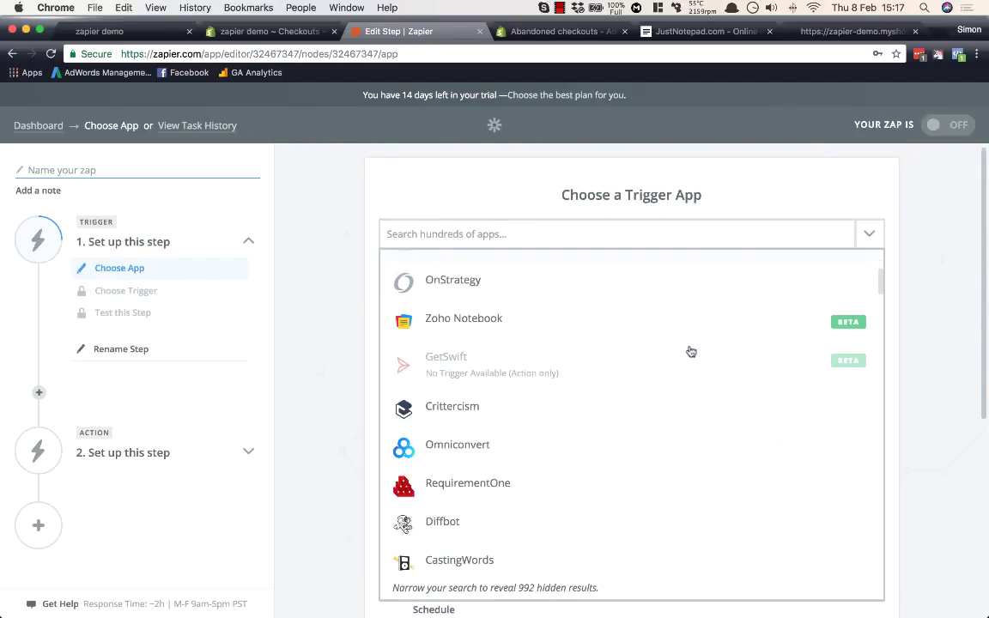
{"action": "scroll", "coordinate": [691, 350], "scroll_direction": "down", "scroll_amount": 12}
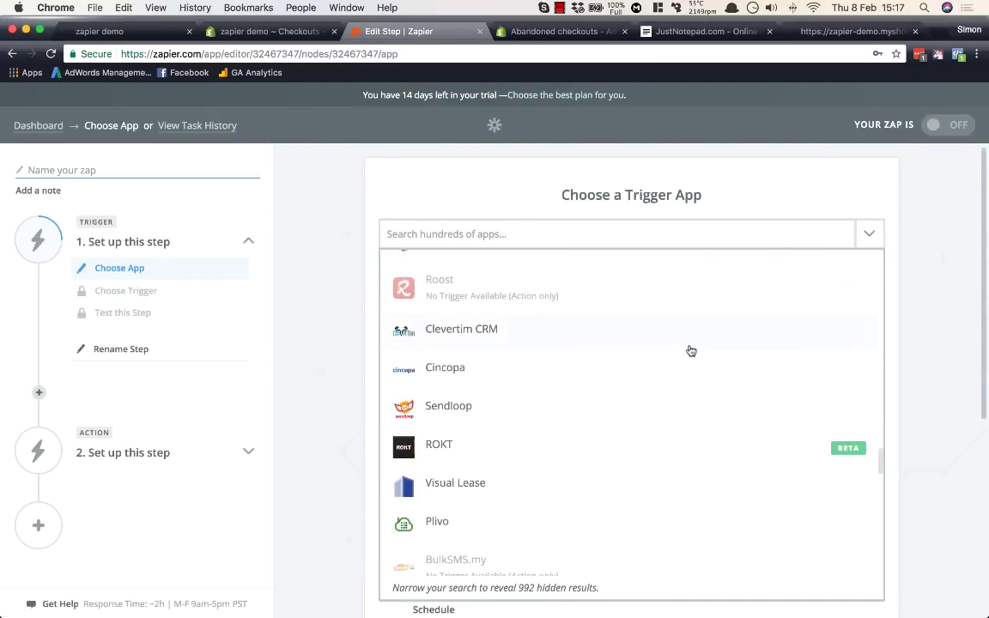
{"action": "scroll", "coordinate": [690, 351], "scroll_direction": "down", "scroll_amount": 3}
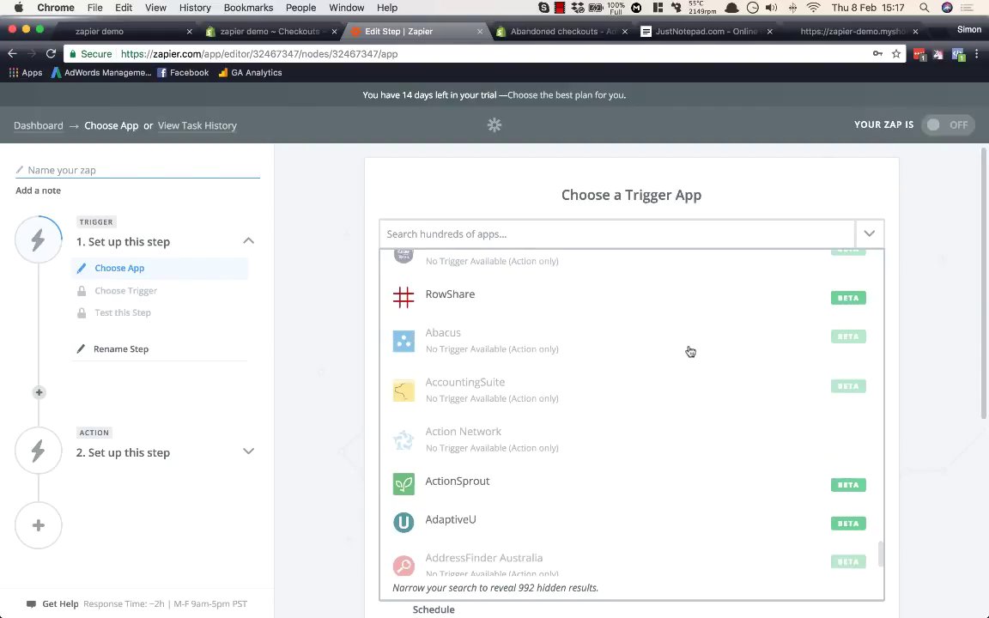
{"action": "scroll", "coordinate": [690, 351], "scroll_direction": "down", "scroll_amount": 5}
{"action": "scroll", "coordinate": [690, 351], "scroll_direction": "up", "scroll_amount": 10}
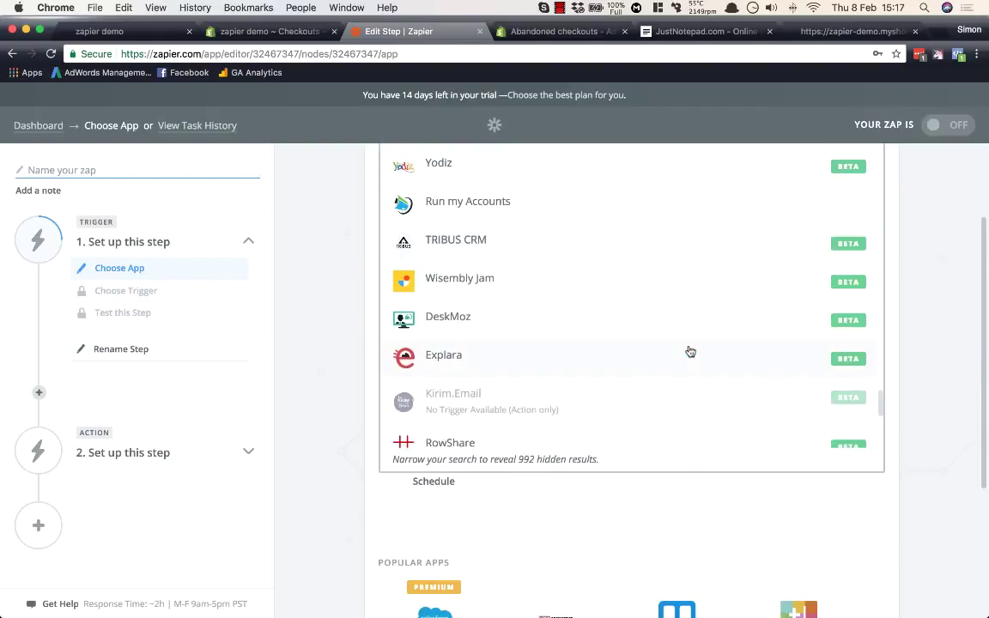
{"action": "scroll", "coordinate": [690, 351], "scroll_direction": "up", "scroll_amount": 12}
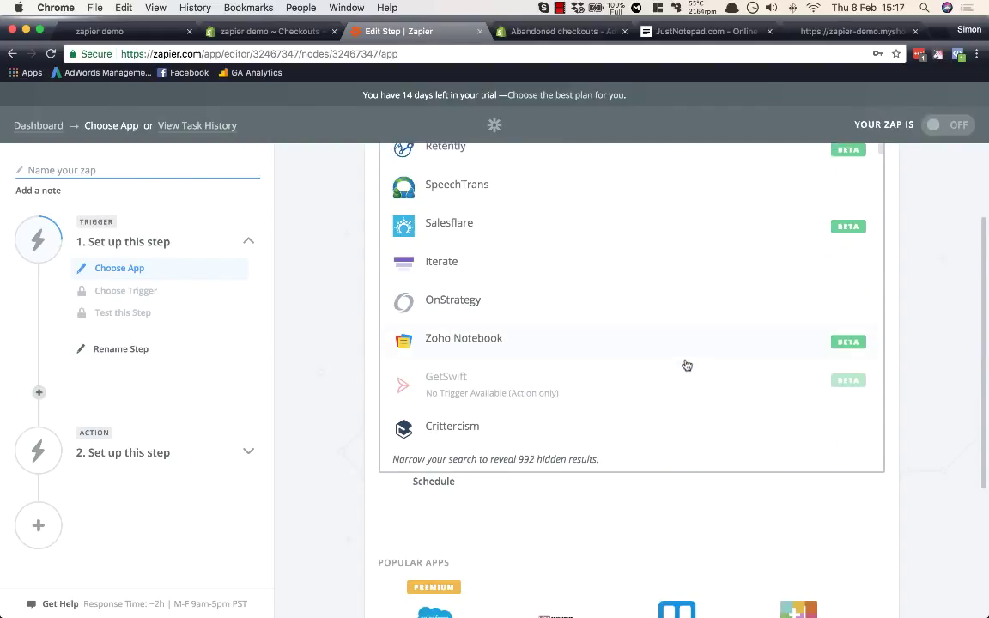
{"action": "left_click", "coordinate": [920, 390]}
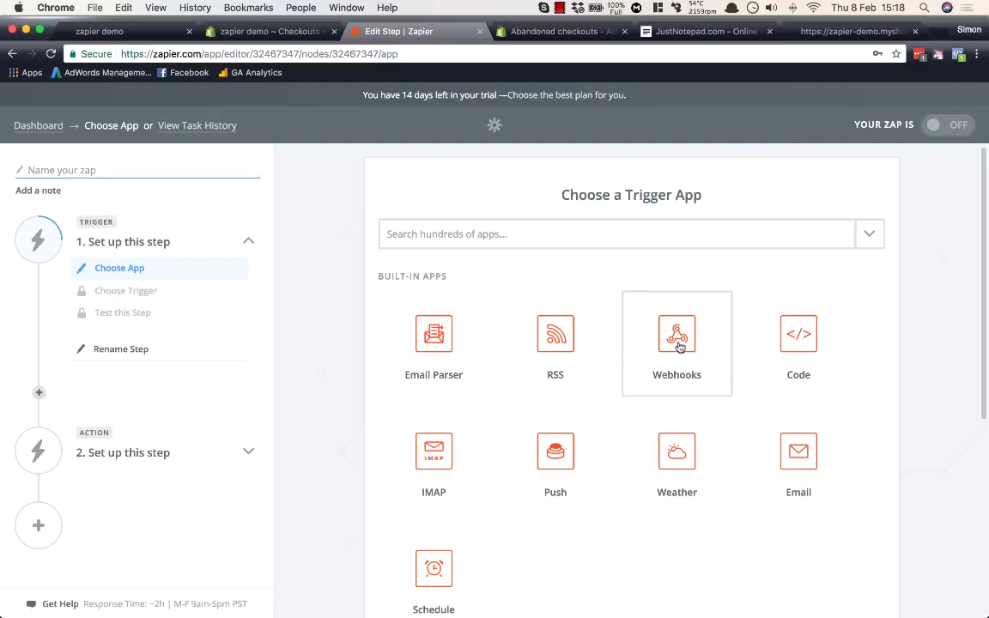
Step: Search the trigger apps for "webho", choose Webhooks by Zapier and save Retrieve Poll as its trigger
{"action": "left_click", "coordinate": [521, 233]}
{"action": "type", "text": "web"}
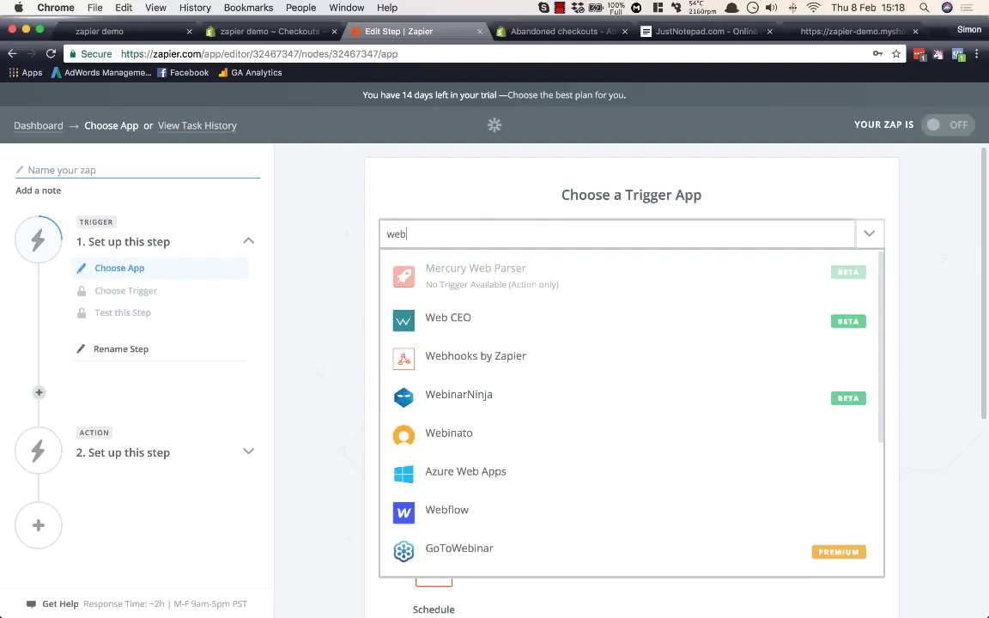
{"action": "type", "text": "ho"}
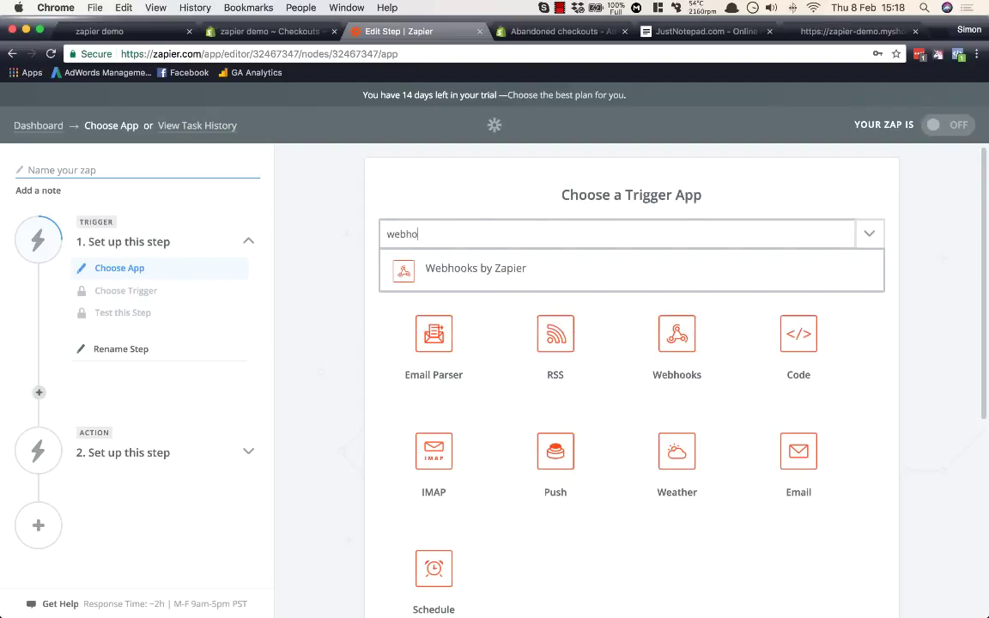
{"action": "left_click", "coordinate": [536, 267]}
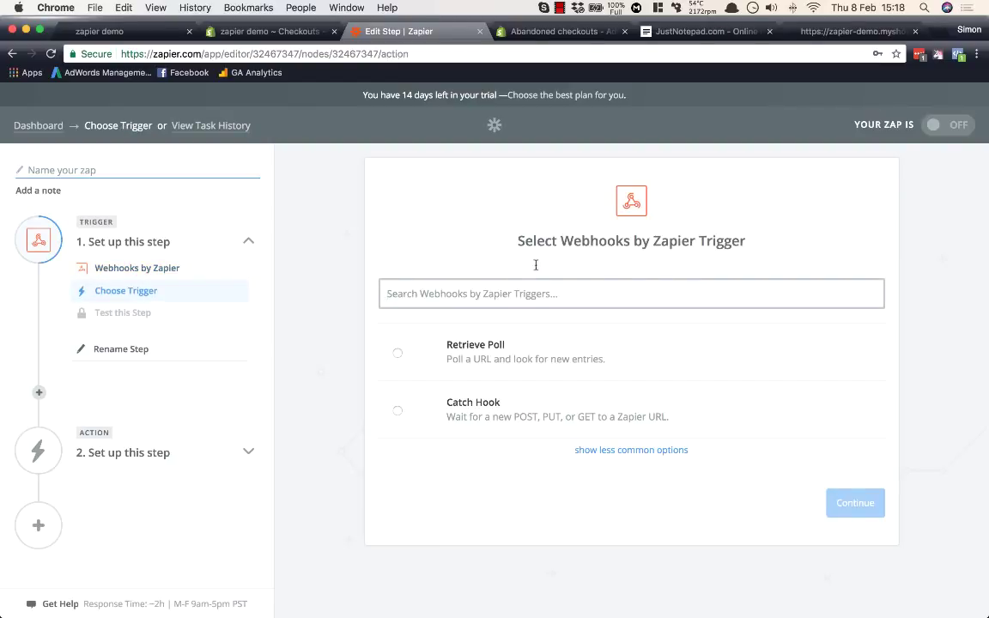
{"action": "left_click", "coordinate": [472, 361]}
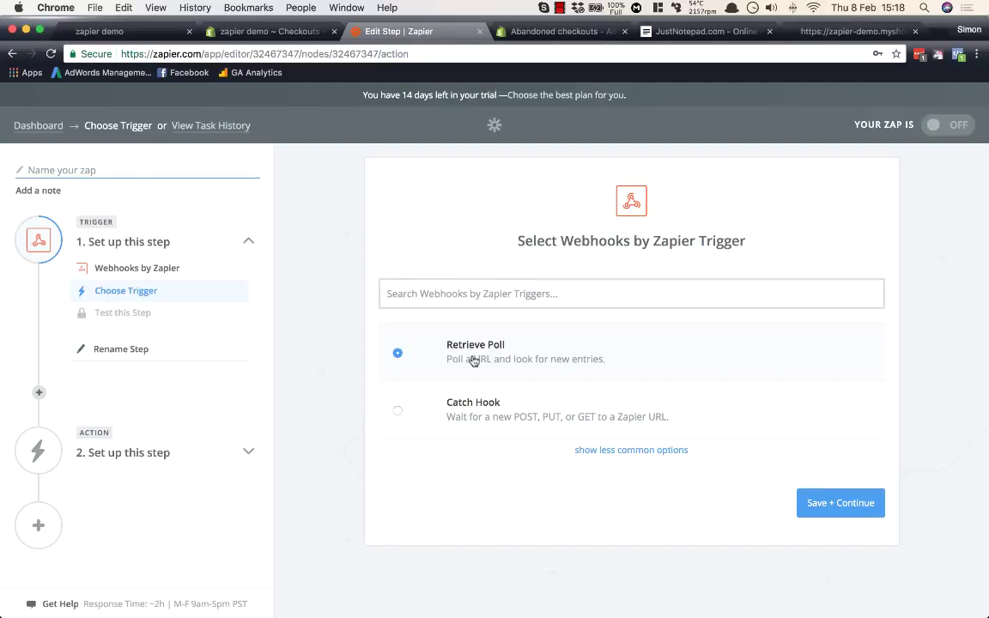
{"action": "left_click", "coordinate": [845, 503]}
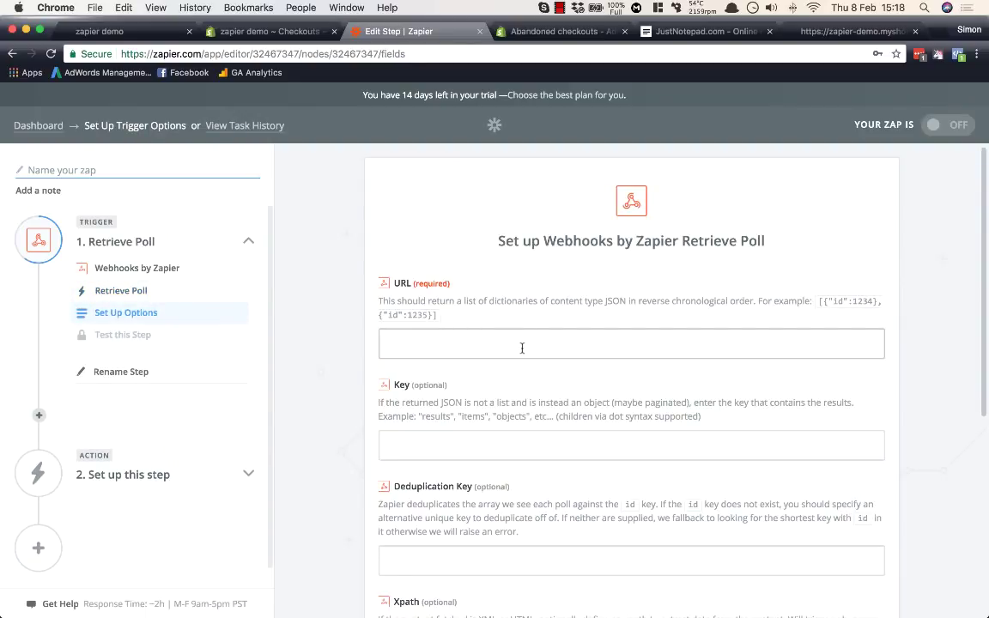
Step: Copy the complete authenticated checkouts URL from JustNotepad into the required URL field of the Retrieve Poll options in Zapier
{"action": "left_click", "coordinate": [691, 31]}
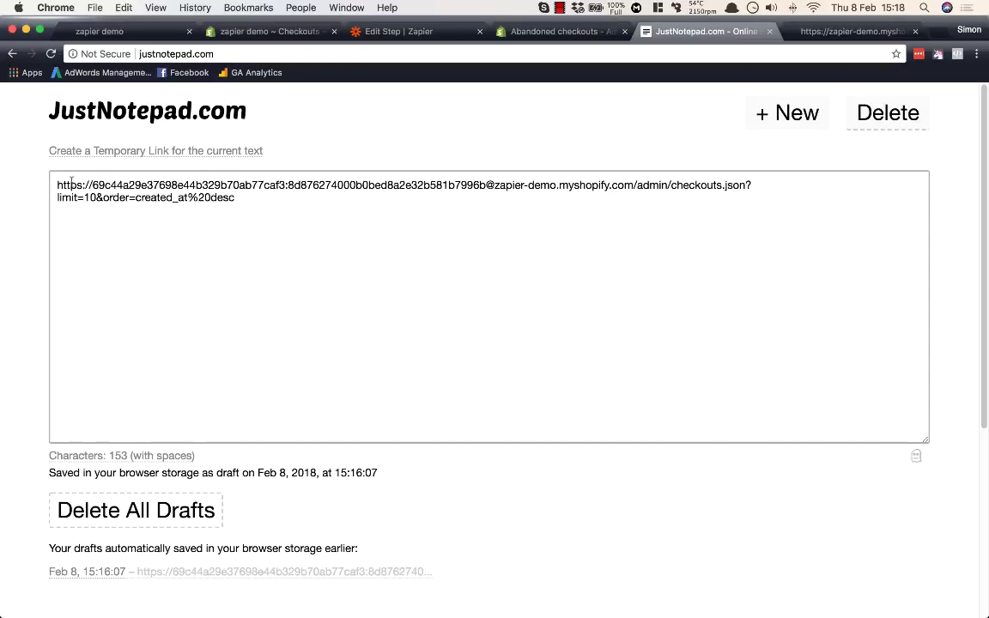
{"action": "left_click_drag", "start_coordinate": [253, 198], "coordinate": [9, 185]}
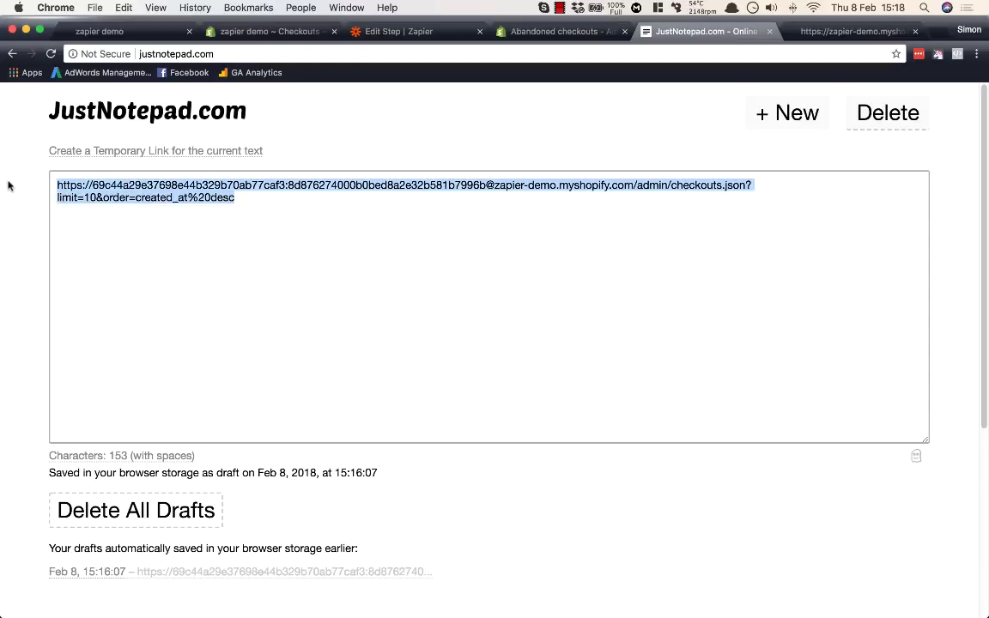
{"action": "key", "text": "super+c"}
{"action": "left_click", "coordinate": [503, 36]}
{"action": "left_click", "coordinate": [427, 33]}
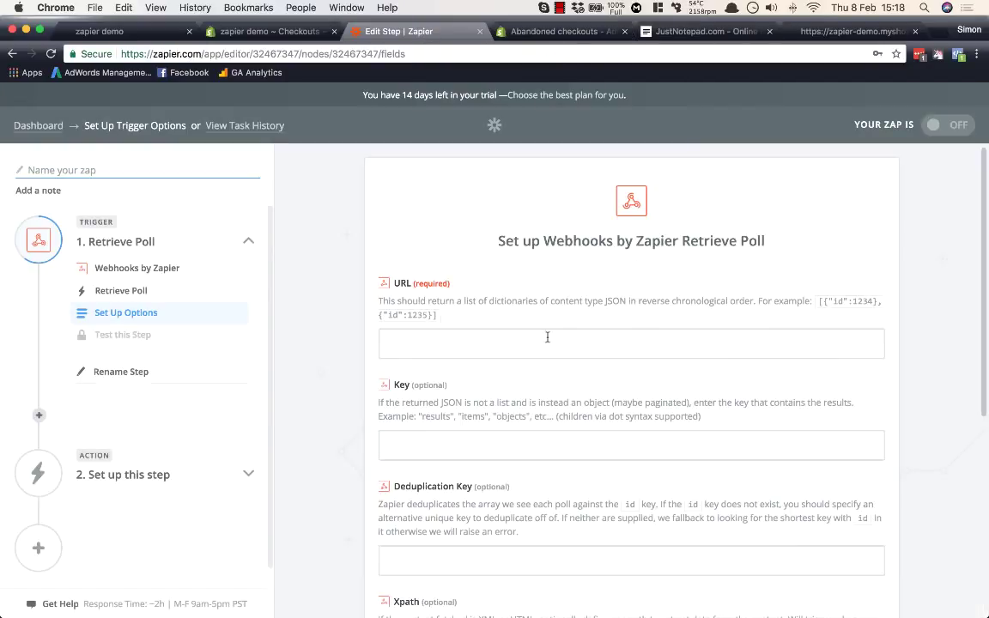
{"action": "key", "text": "super+v"}
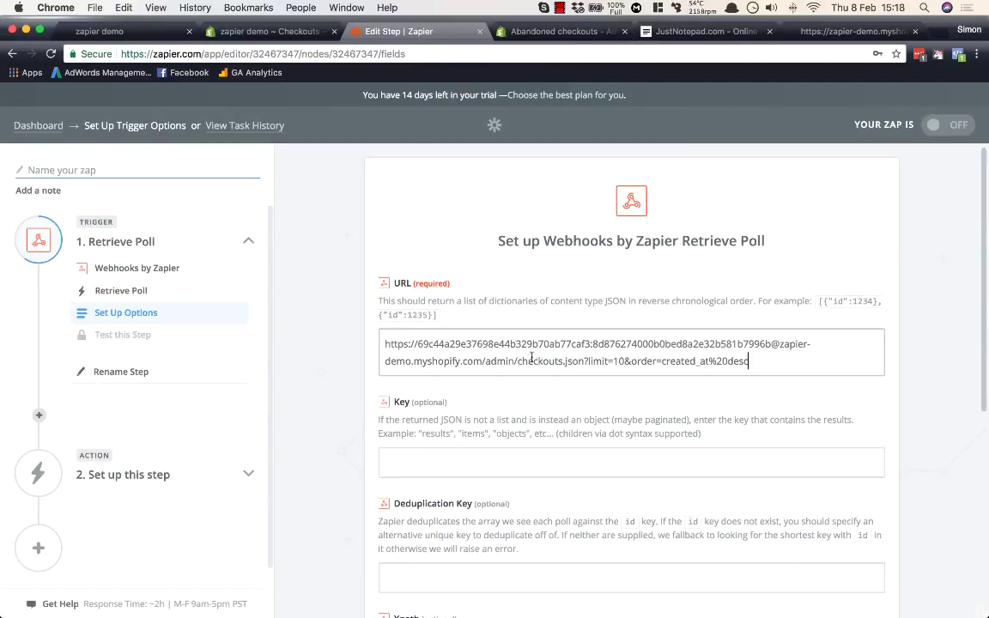
Step: Copy the key name checkouts from the Shopify JSON response into the Key field of the Retrieve Poll options in Zapier
{"action": "left_click", "coordinate": [414, 462]}
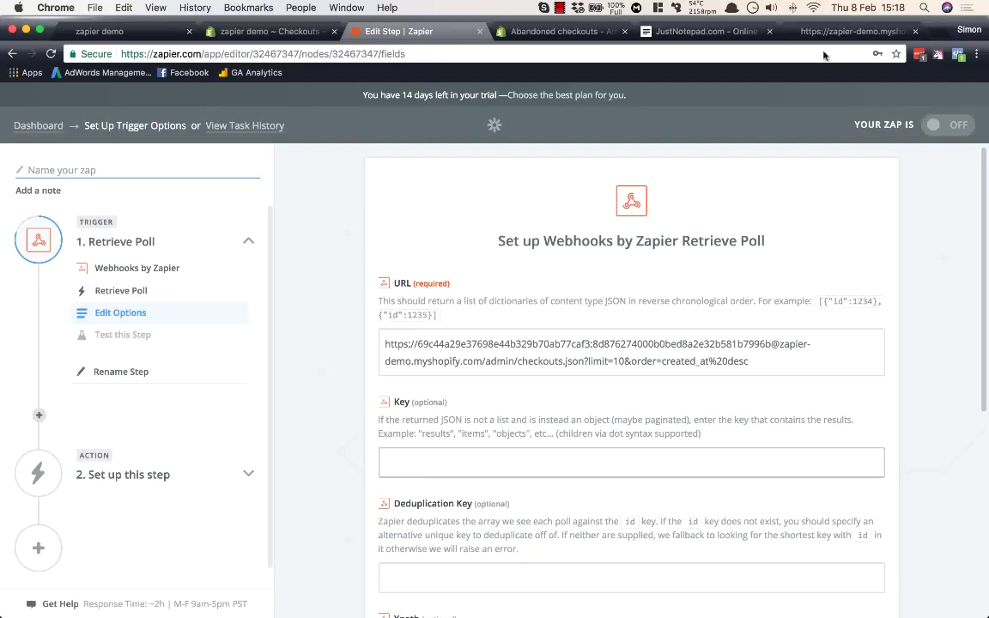
{"action": "left_click", "coordinate": [850, 31]}
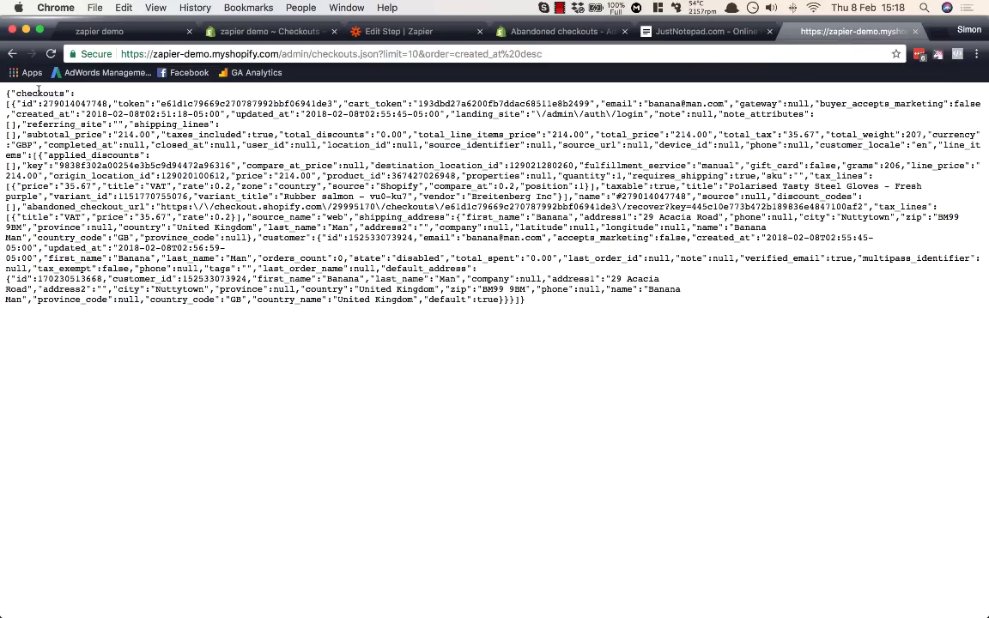
{"action": "double_click", "coordinate": [38, 93]}
{"action": "left_click", "coordinate": [86, 110]}
{"action": "double_click", "coordinate": [43, 92]}
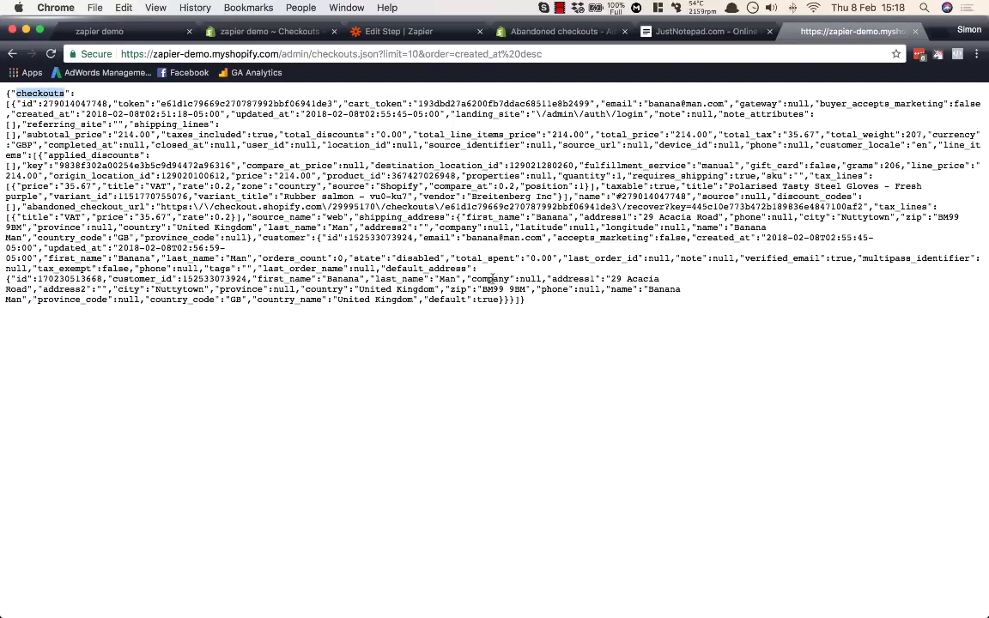
{"action": "left_click", "coordinate": [397, 31]}
{"action": "left_click", "coordinate": [448, 463]}
{"action": "key", "text": "cmd+v"}
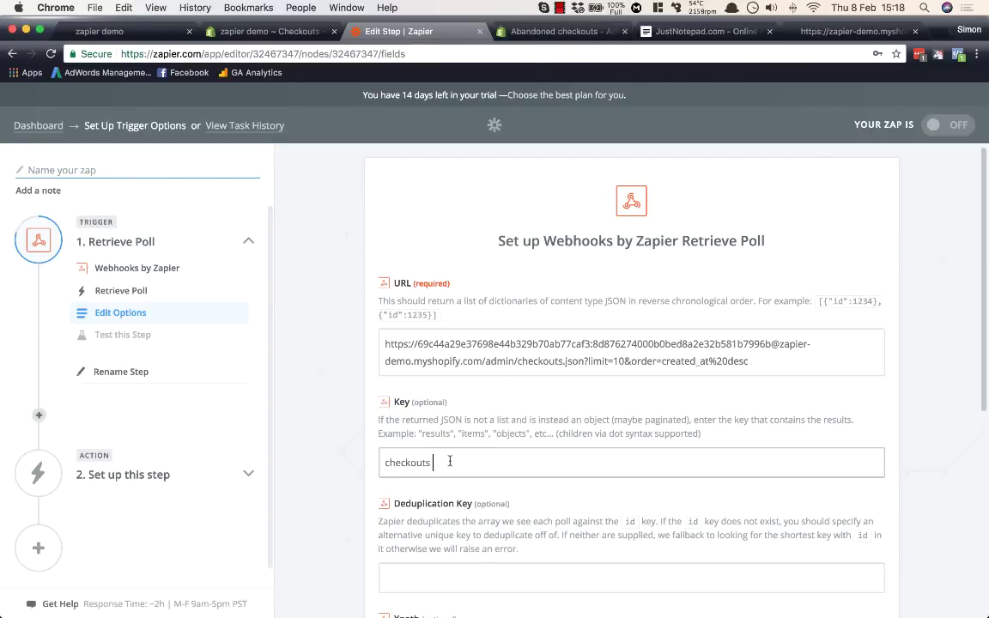
{"action": "scroll", "coordinate": [503, 413], "scroll_direction": "down", "scroll_amount": 1}
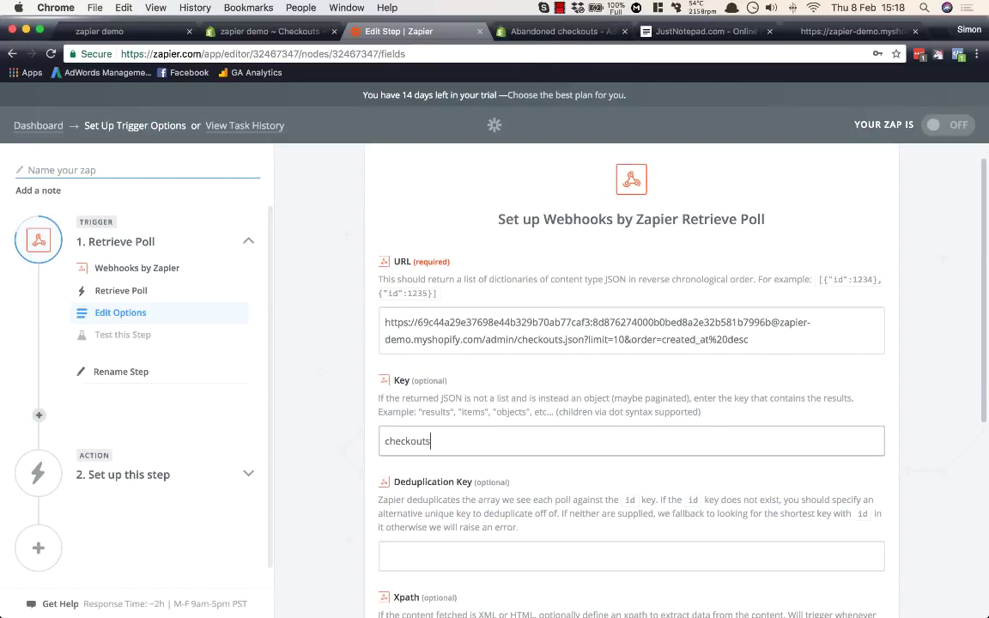
Step: Set the Deduplication Key to id, leave Xpath, Basic Auth and Headers empty, and continue to the trigger test
{"action": "scroll", "coordinate": [506, 476], "scroll_direction": "down", "scroll_amount": 1}
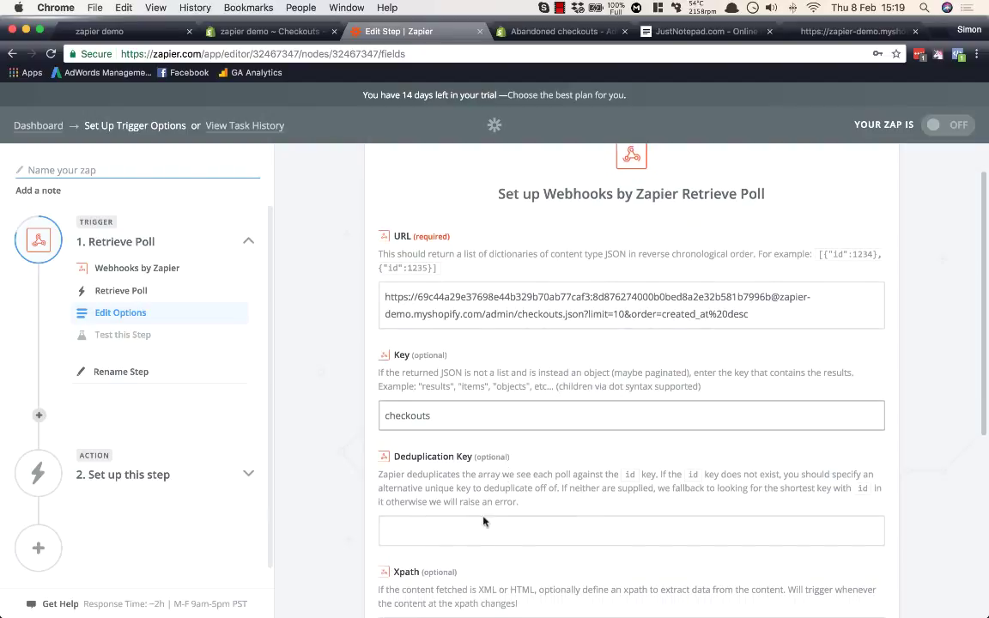
{"action": "left_click", "coordinate": [483, 529]}
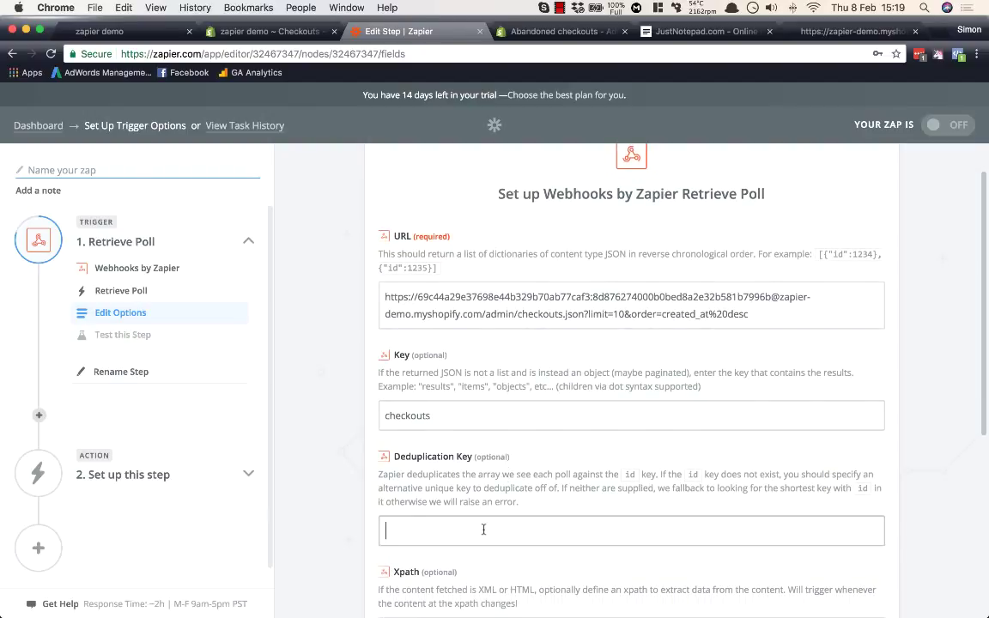
{"action": "type", "text": "id"}
{"action": "scroll", "coordinate": [594, 515], "scroll_direction": "down", "scroll_amount": 5}
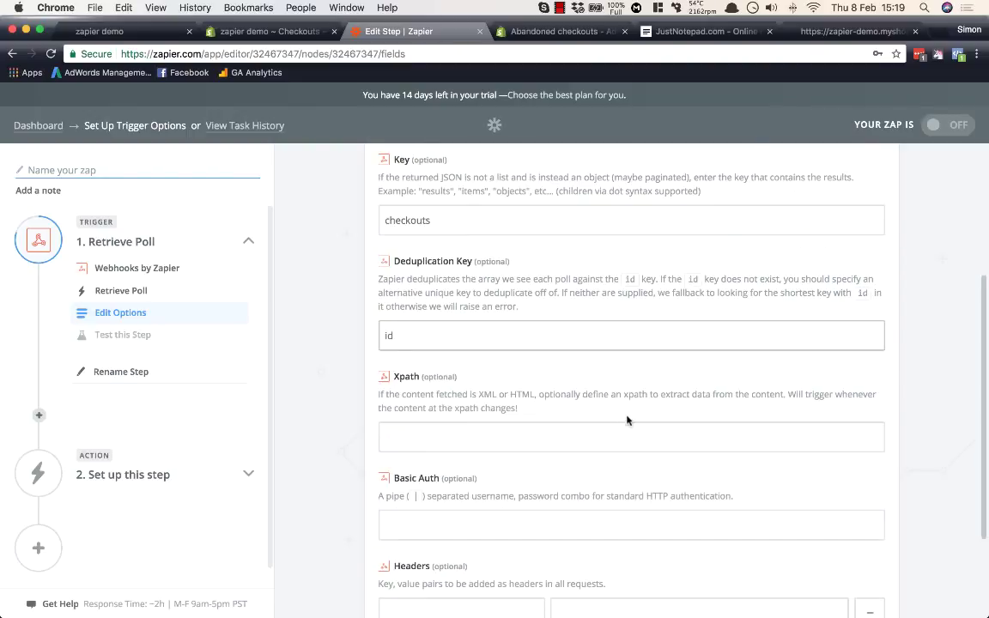
{"action": "scroll", "coordinate": [669, 355], "scroll_direction": "down", "scroll_amount": 5}
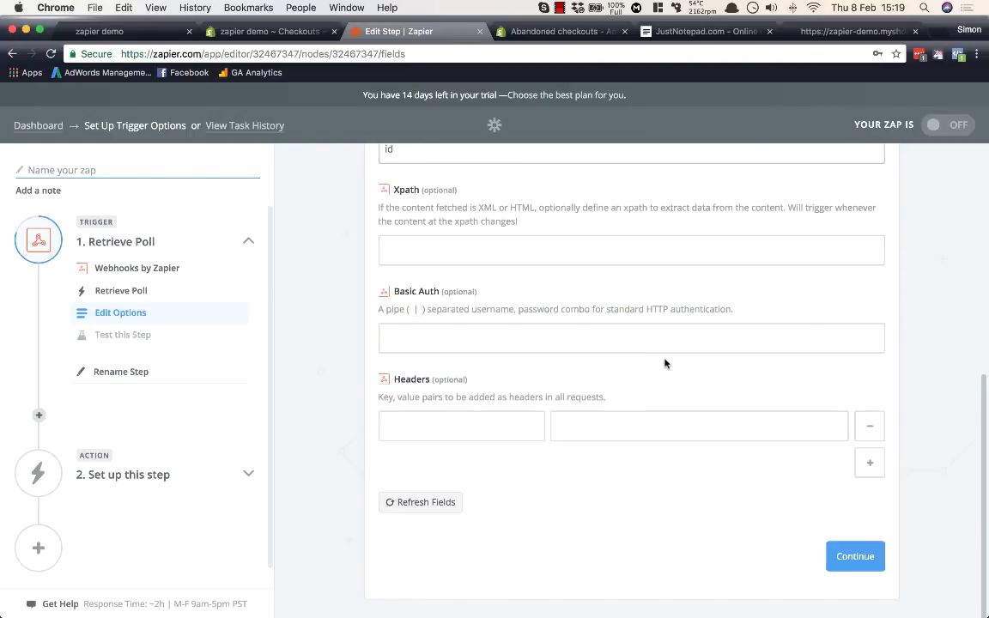
{"action": "scroll", "coordinate": [693, 435], "scroll_direction": "up", "scroll_amount": 3}
{"action": "scroll", "coordinate": [706, 366], "scroll_direction": "down", "scroll_amount": 3}
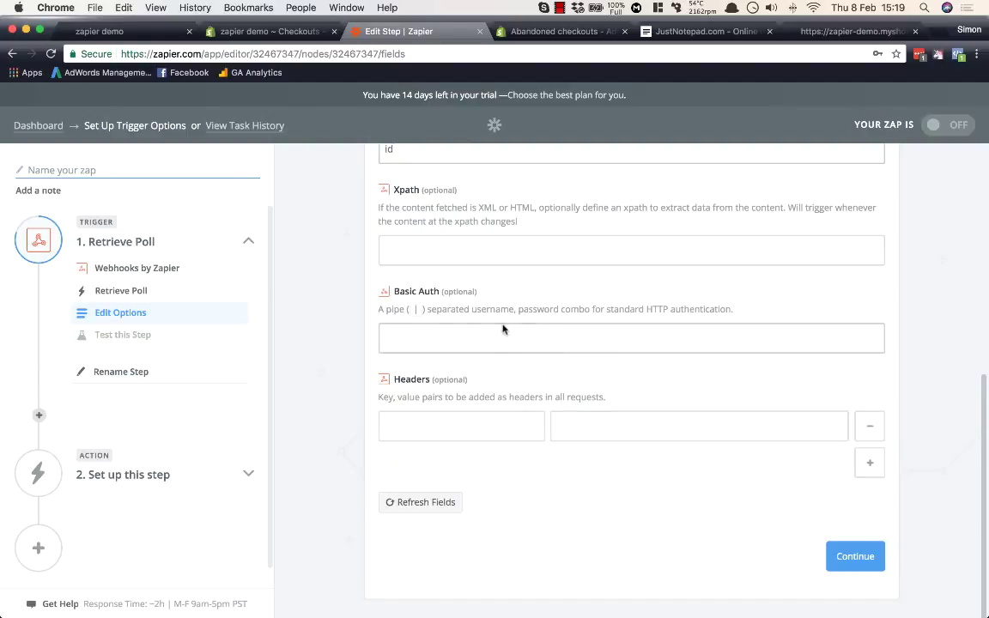
{"action": "scroll", "coordinate": [706, 367], "scroll_direction": "up", "scroll_amount": 5}
{"action": "scroll", "coordinate": [661, 411], "scroll_direction": "down", "scroll_amount": 5}
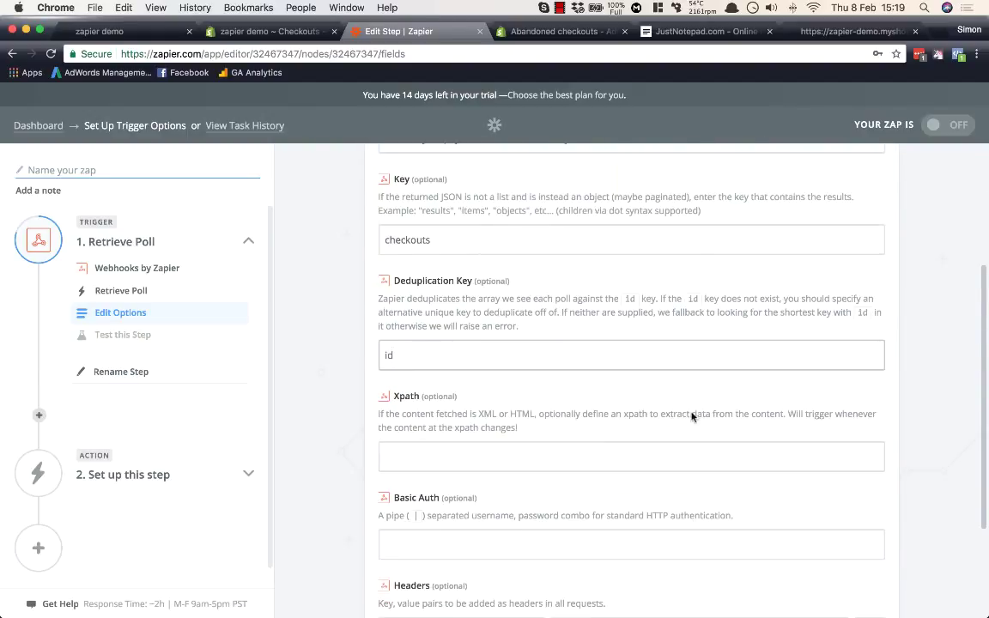
{"action": "left_click", "coordinate": [848, 560]}
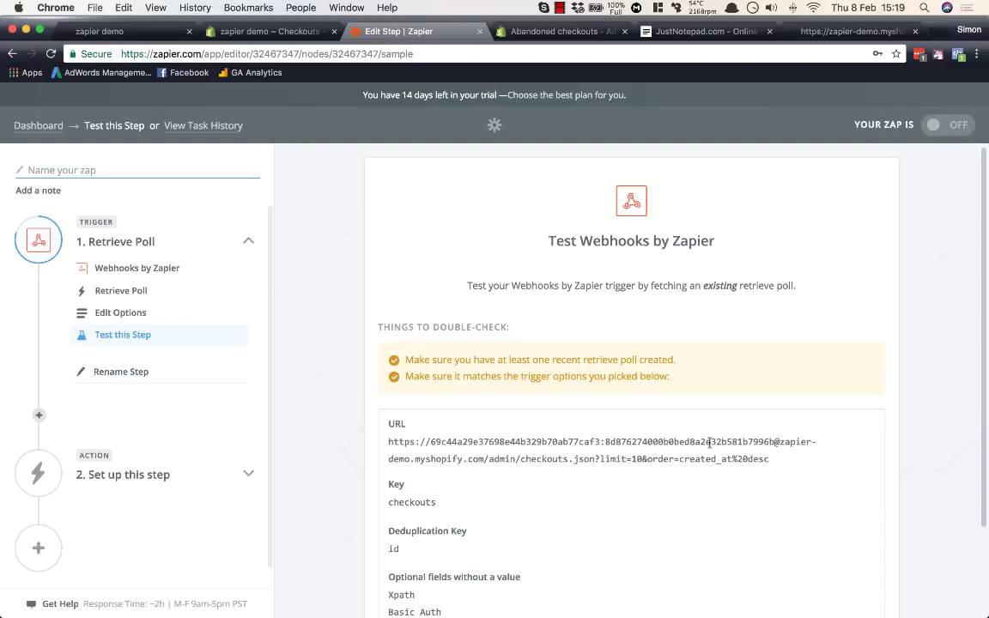
Step: Test the Webhooks by Zapier trigger by fetching an existing retrieve poll and open the returned sample for review
{"action": "scroll", "coordinate": [618, 379], "scroll_direction": "down", "scroll_amount": 2}
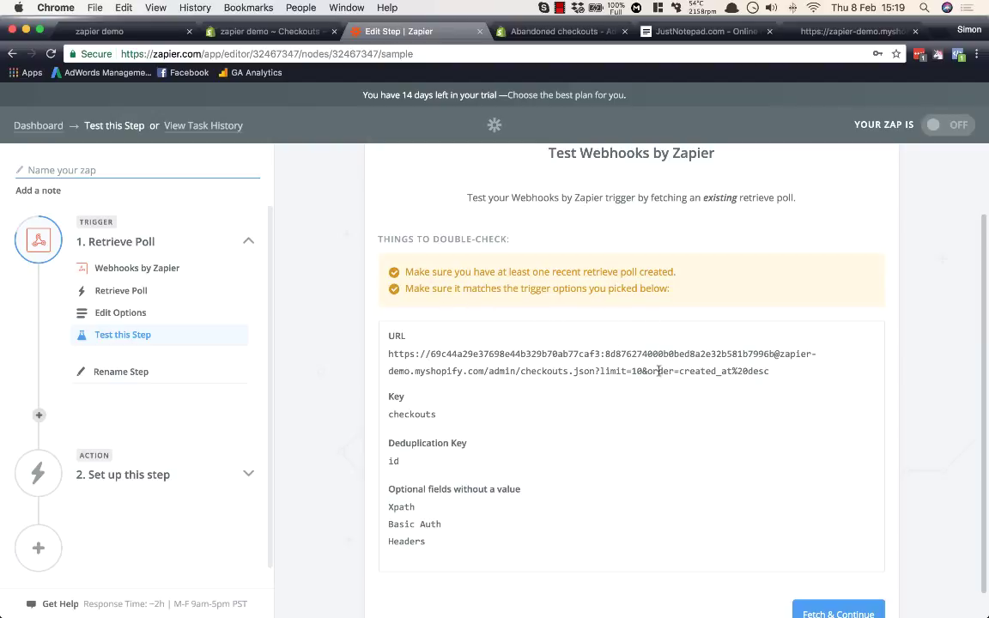
{"action": "scroll", "coordinate": [592, 337], "scroll_direction": "down", "scroll_amount": 1}
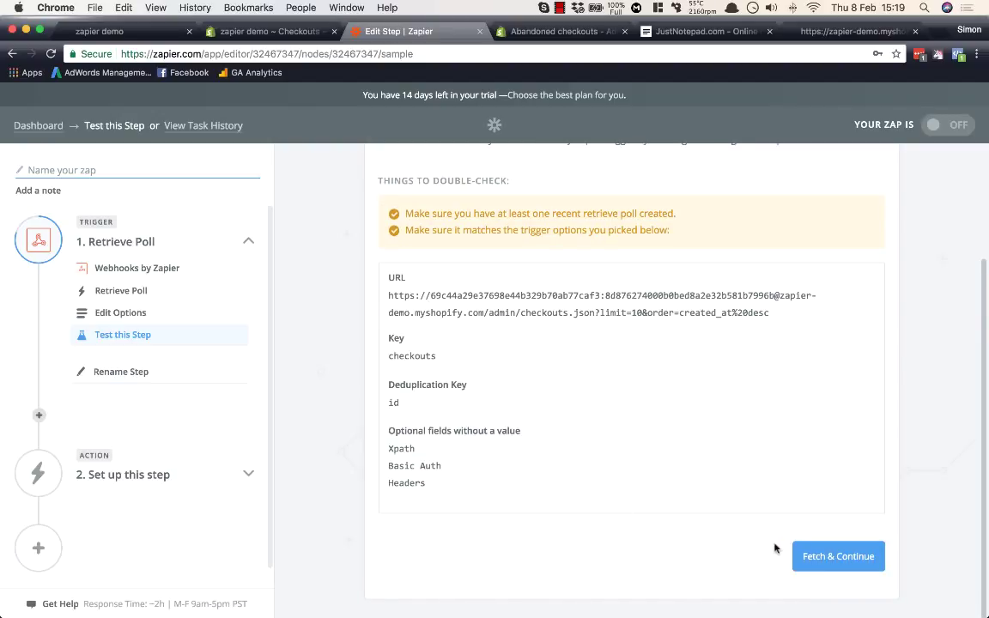
{"action": "left_click", "coordinate": [837, 557]}
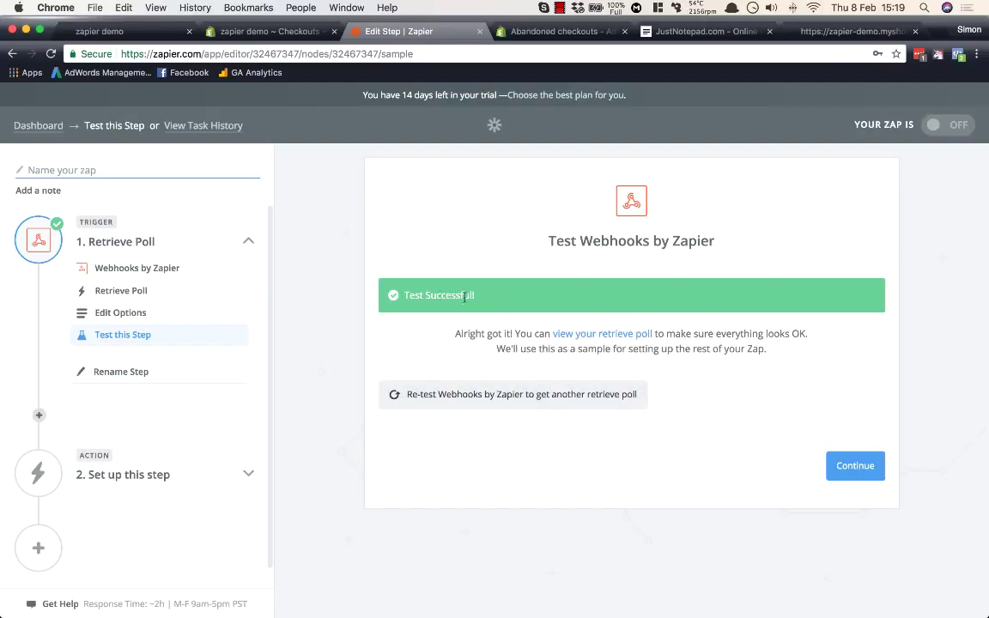
{"action": "left_click", "coordinate": [613, 339]}
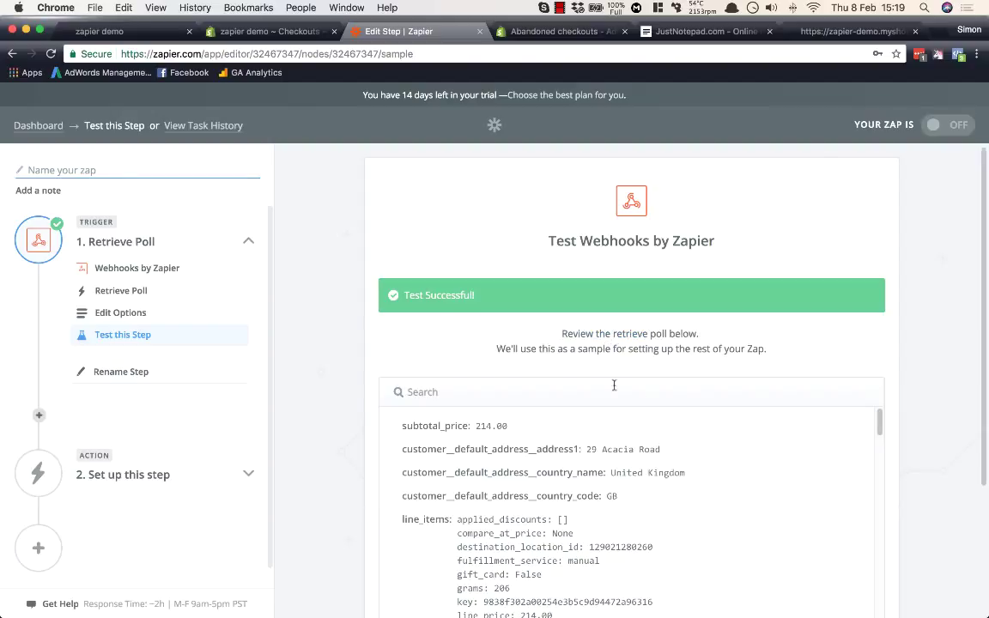
{"action": "scroll", "coordinate": [850, 412], "scroll_direction": "down", "scroll_amount": 3}
{"action": "scroll", "coordinate": [934, 397], "scroll_direction": "down", "scroll_amount": 3}
{"action": "left_click_drag", "start_coordinate": [878, 311], "coordinate": [878, 281]}
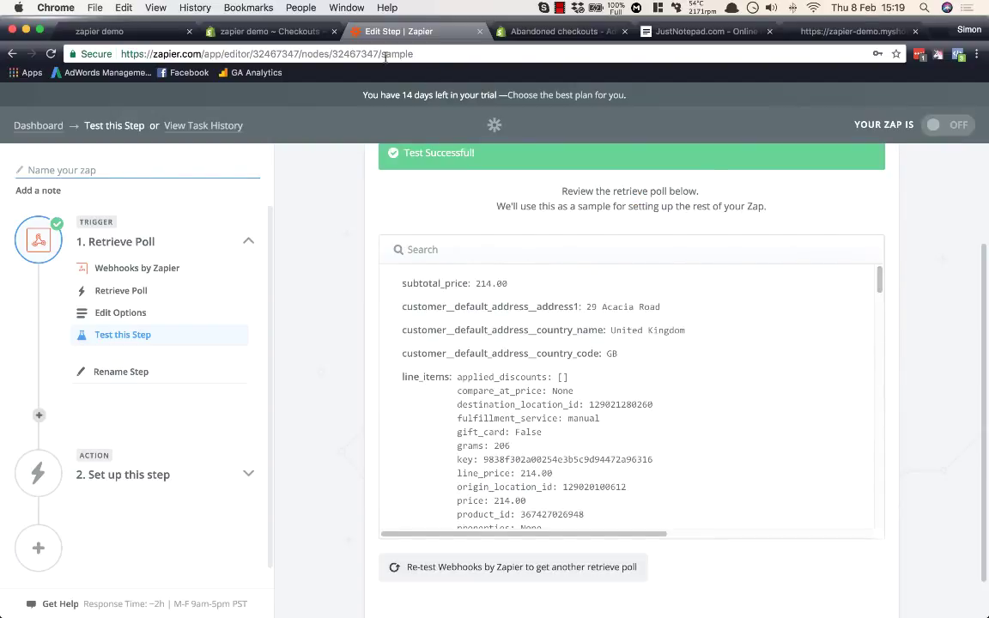
Step: Open the abandoned checkout in Shopify and compare its customer and product details with the retrieve poll sample in Zapier
{"action": "left_click", "coordinate": [273, 32]}
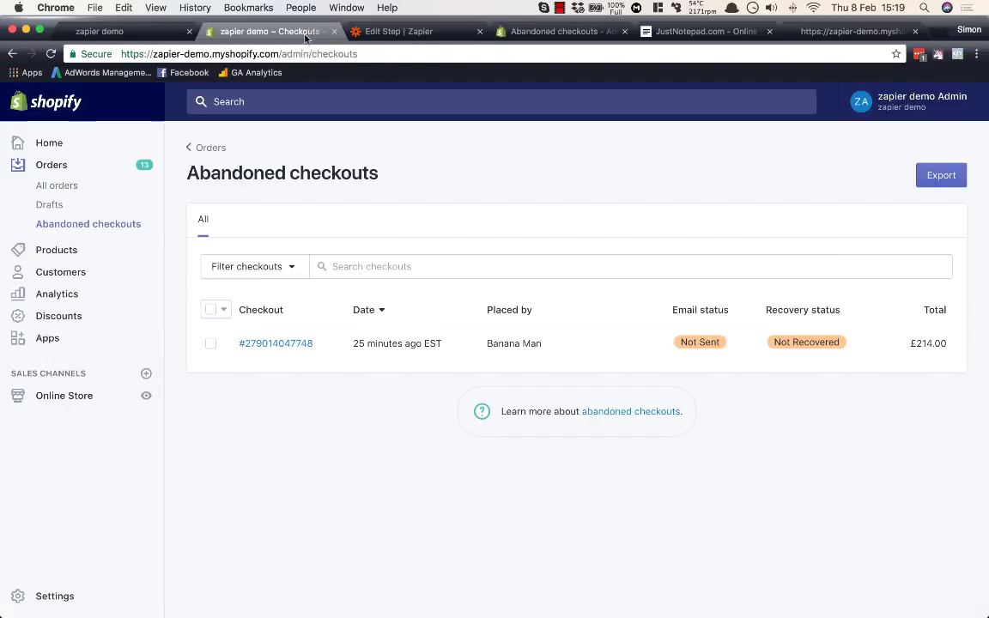
{"action": "left_click", "coordinate": [302, 343]}
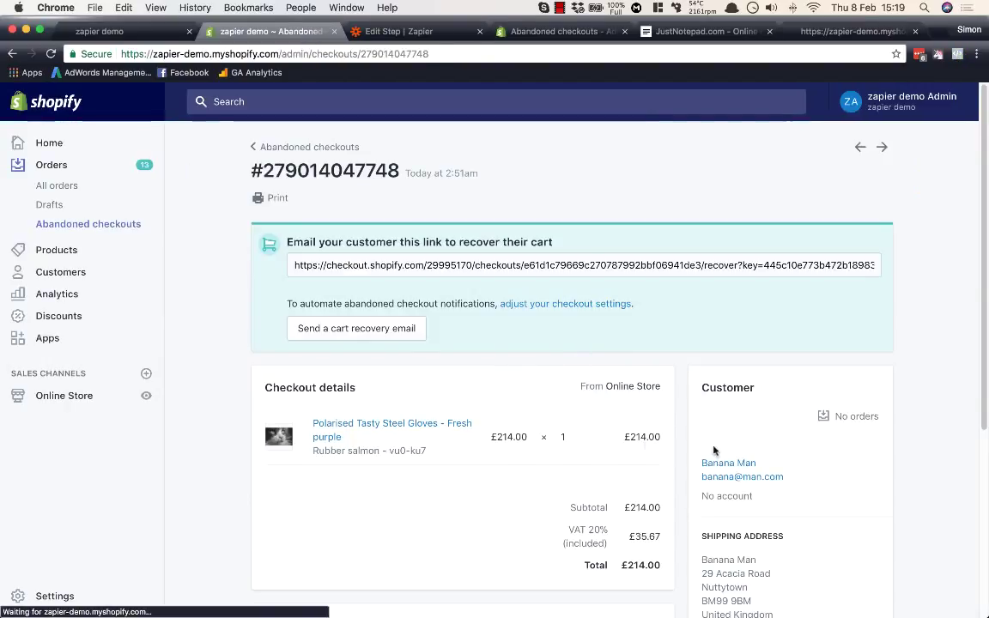
{"action": "scroll", "coordinate": [816, 413], "scroll_direction": "down", "scroll_amount": 3}
{"action": "scroll", "coordinate": [799, 430], "scroll_direction": "down", "scroll_amount": 1}
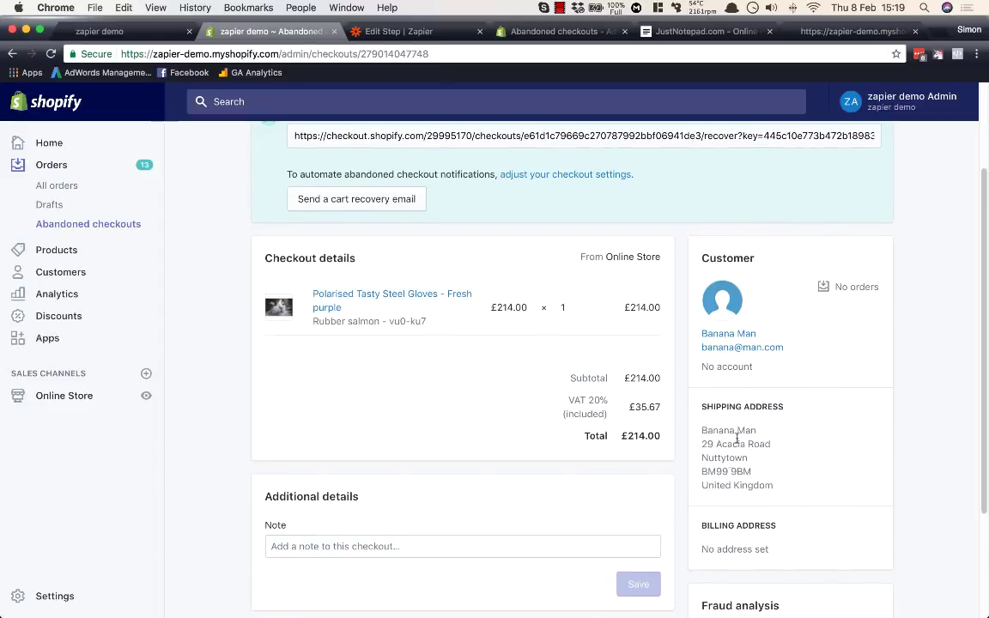
{"action": "left_click", "coordinate": [399, 31]}
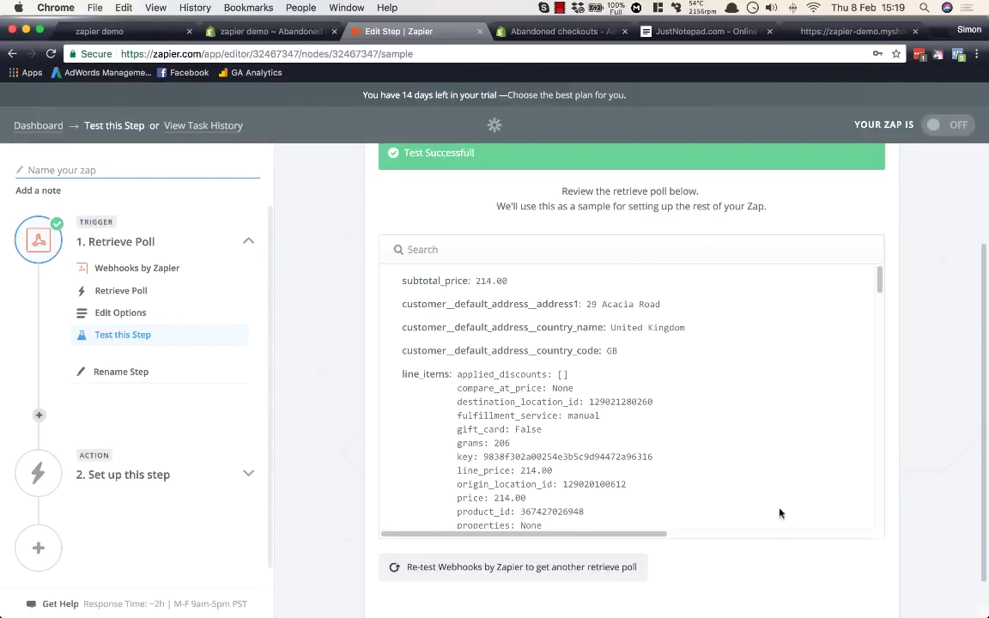
{"action": "scroll", "coordinate": [869, 330], "scroll_direction": "down", "scroll_amount": 6}
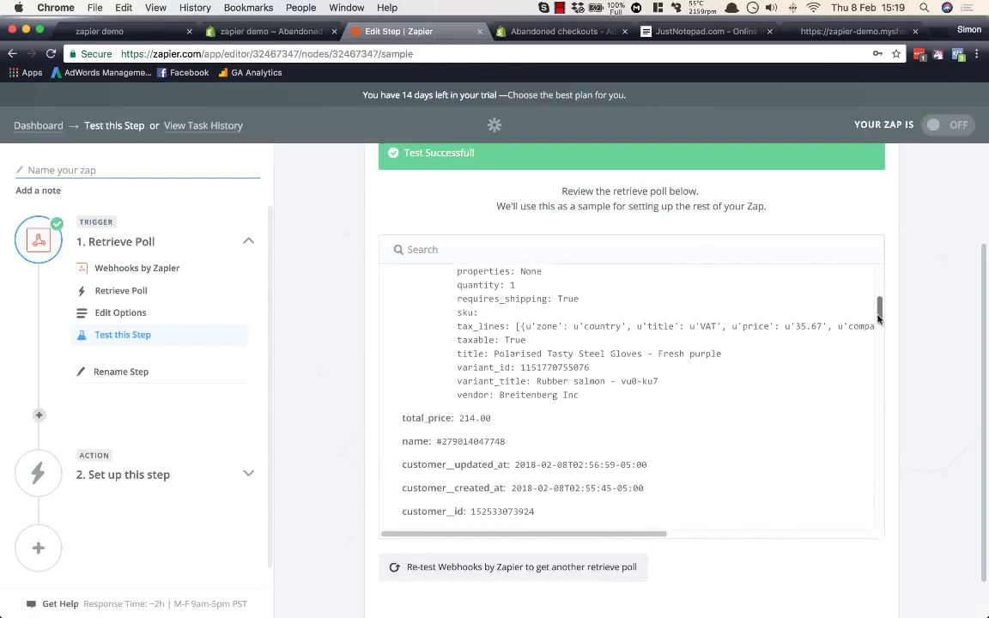
{"action": "left_click_drag", "start_coordinate": [878, 326], "coordinate": [874, 279]}
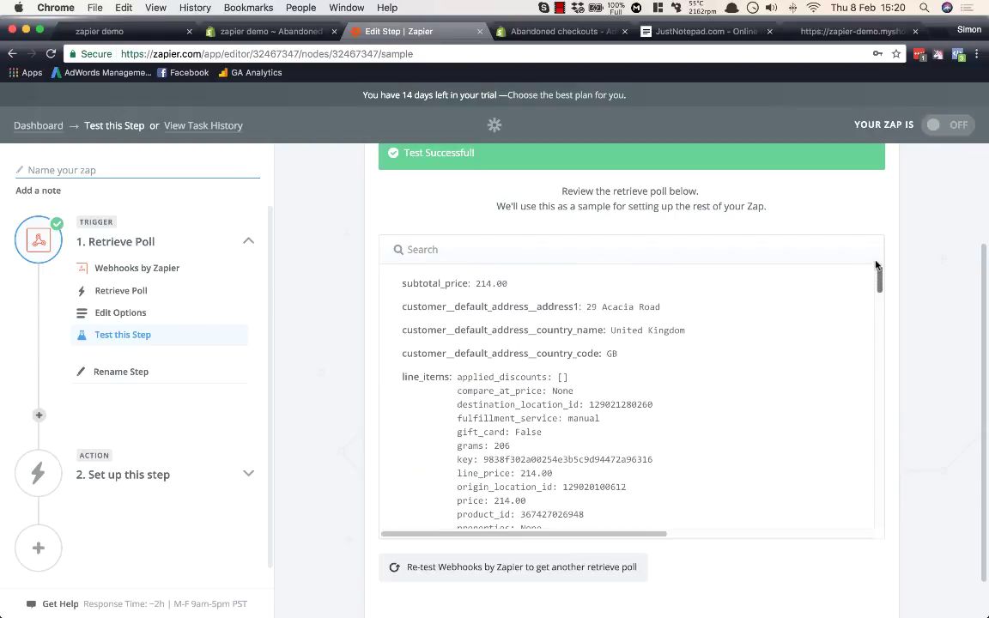
Step: Accept the retrieve poll sample and continue to the Zap's action app selection
{"action": "scroll", "coordinate": [910, 404], "scroll_direction": "down", "scroll_amount": 1}
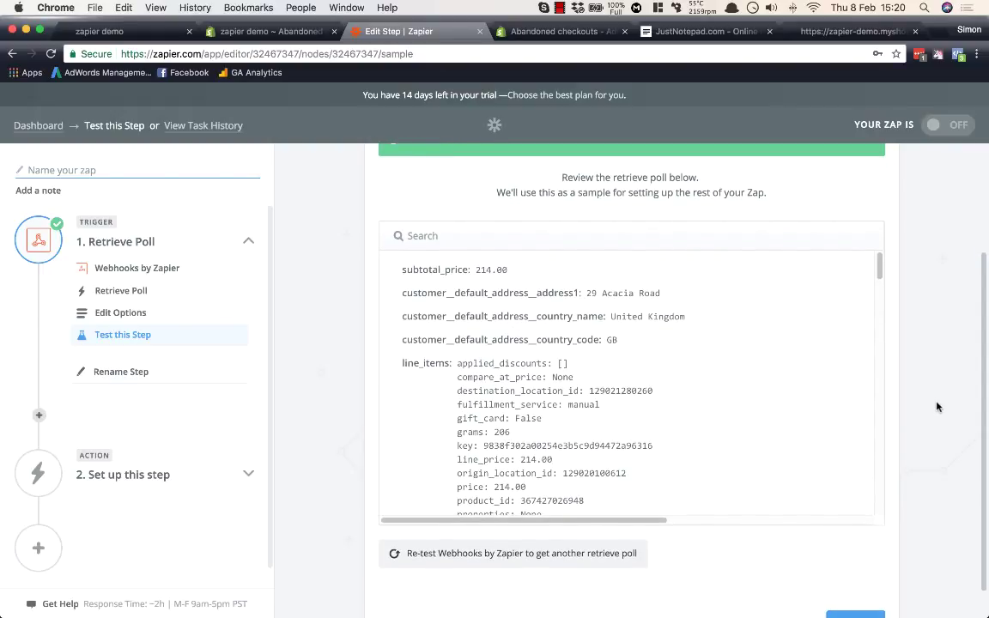
{"action": "scroll", "coordinate": [936, 406], "scroll_direction": "down", "scroll_amount": 5}
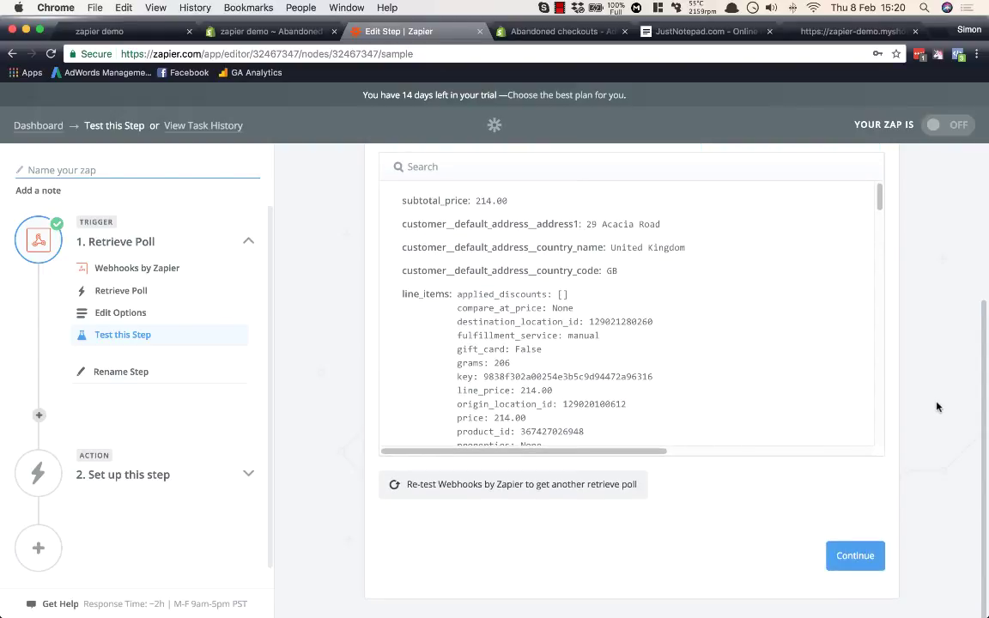
{"action": "left_click", "coordinate": [855, 556]}
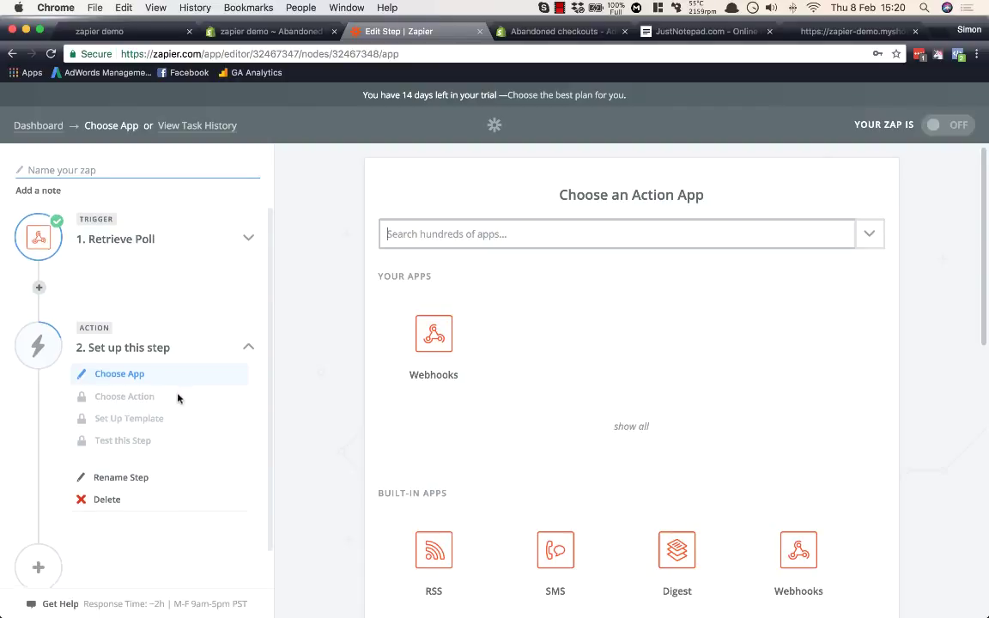
{"action": "scroll", "coordinate": [129, 361], "scroll_direction": "down", "scroll_amount": 1}
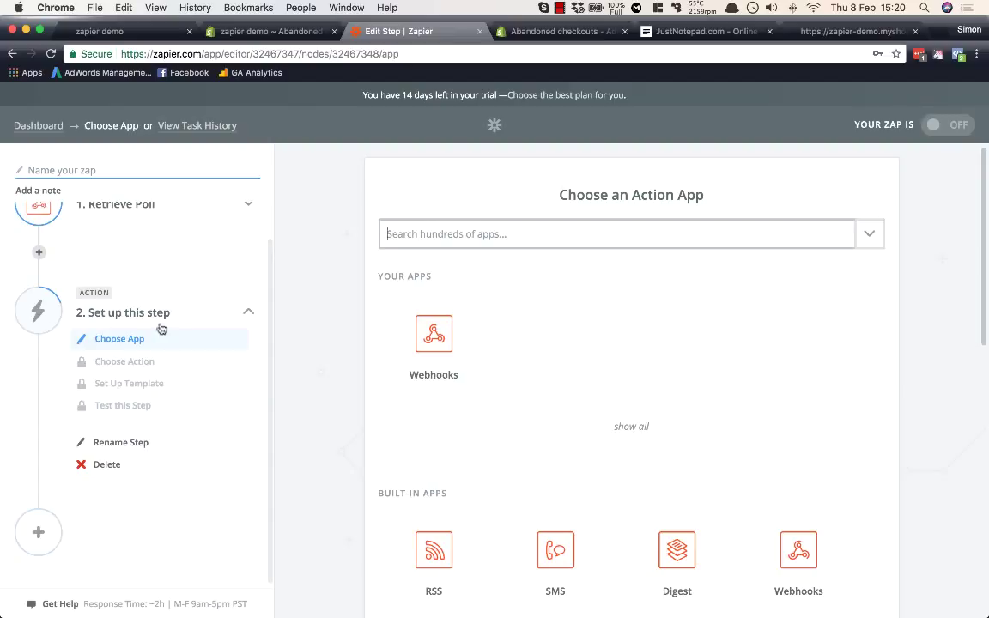
{"action": "scroll", "coordinate": [159, 241], "scroll_direction": "up", "scroll_amount": 1}
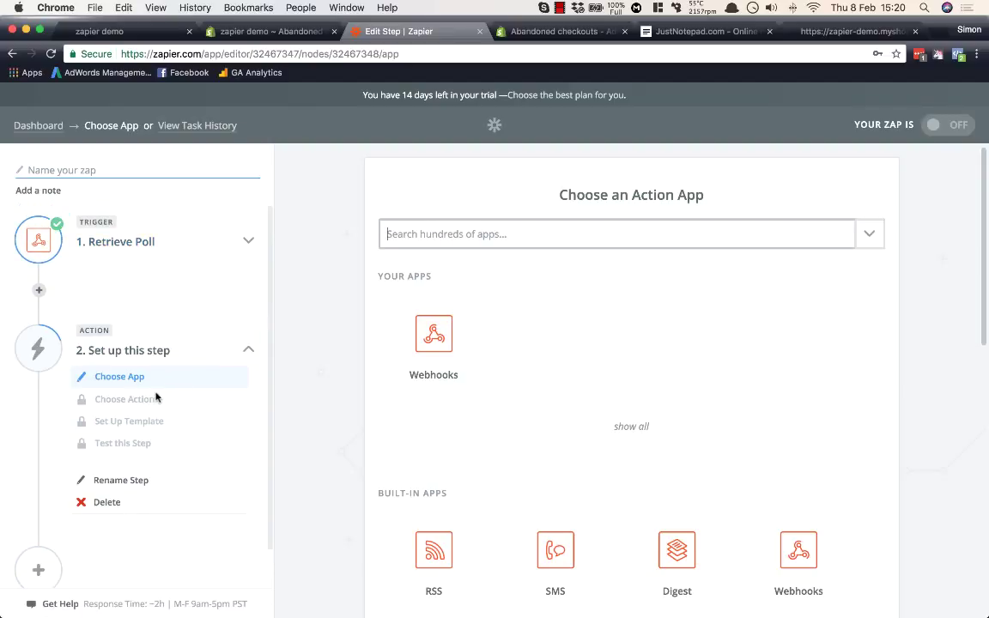
{"action": "scroll", "coordinate": [129, 399], "scroll_direction": "down", "scroll_amount": 1}
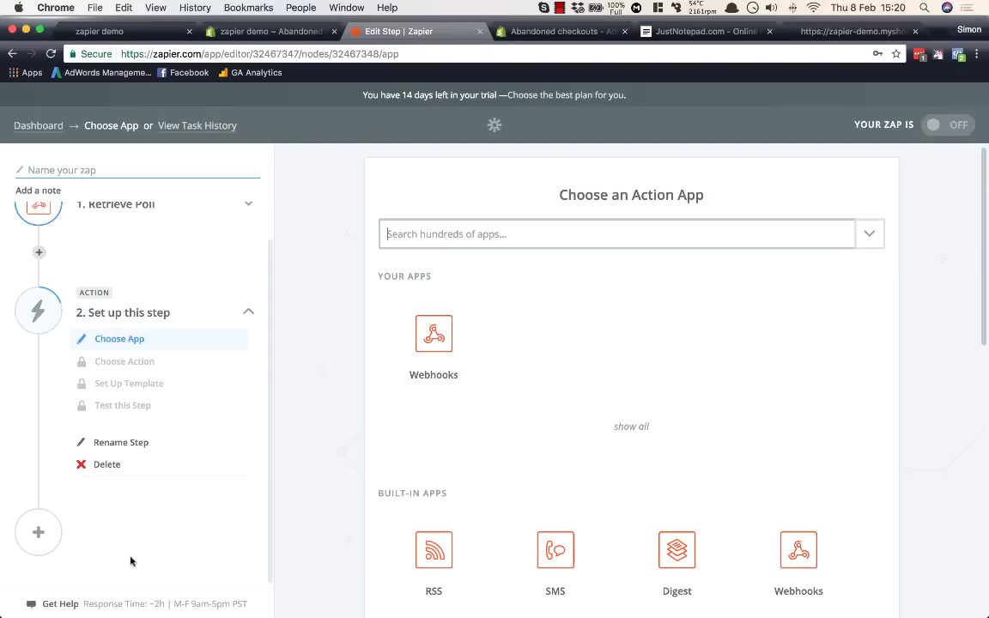
{"action": "scroll", "coordinate": [196, 531], "scroll_direction": "up", "scroll_amount": 1}
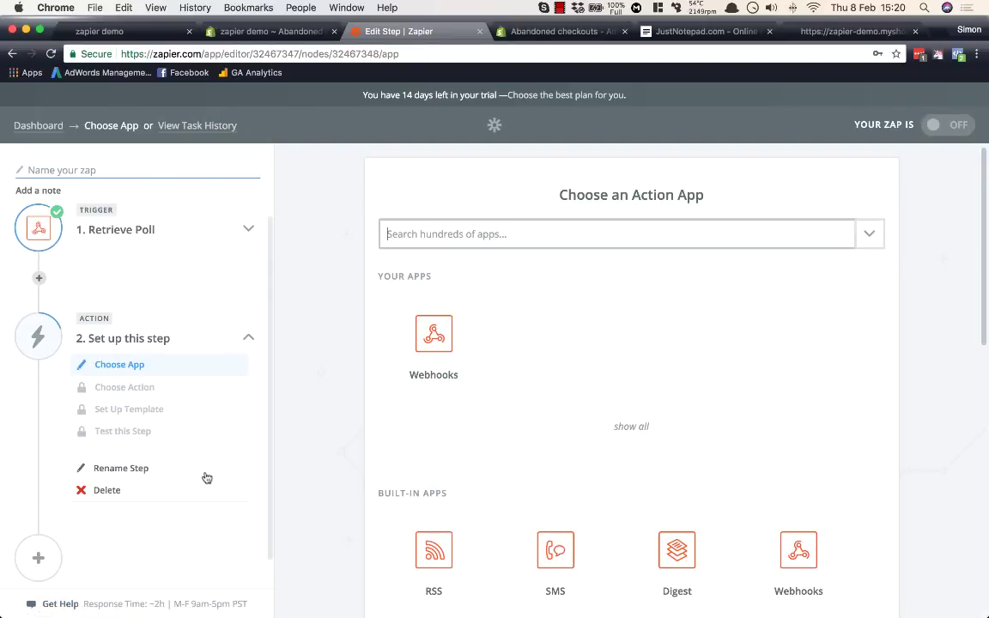
Step: Search the action apps for "email", look through the available options, and search for "zoho" instead
{"action": "left_click", "coordinate": [506, 233]}
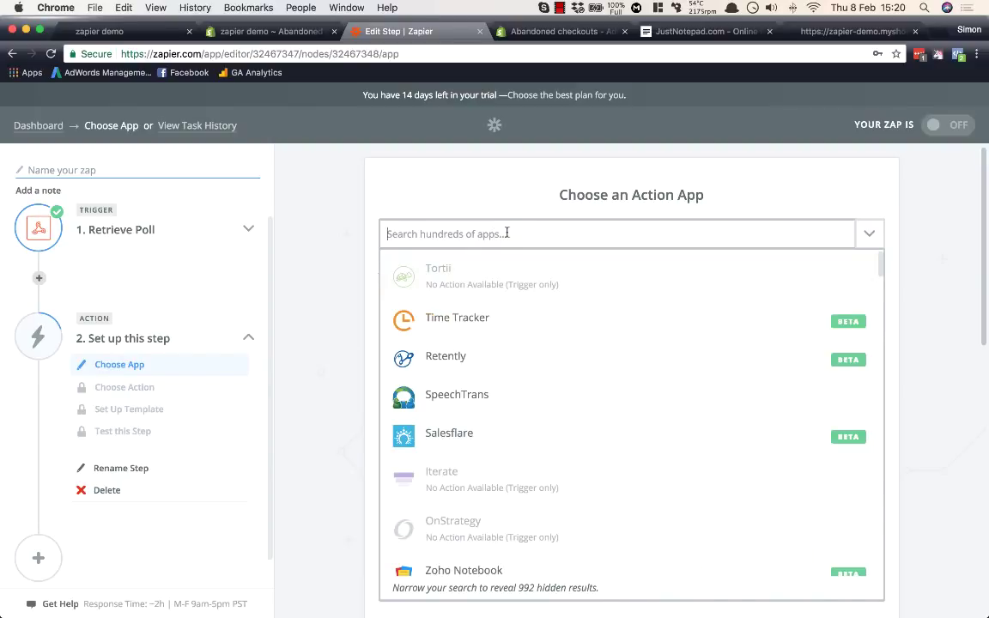
{"action": "type", "text": "email"}
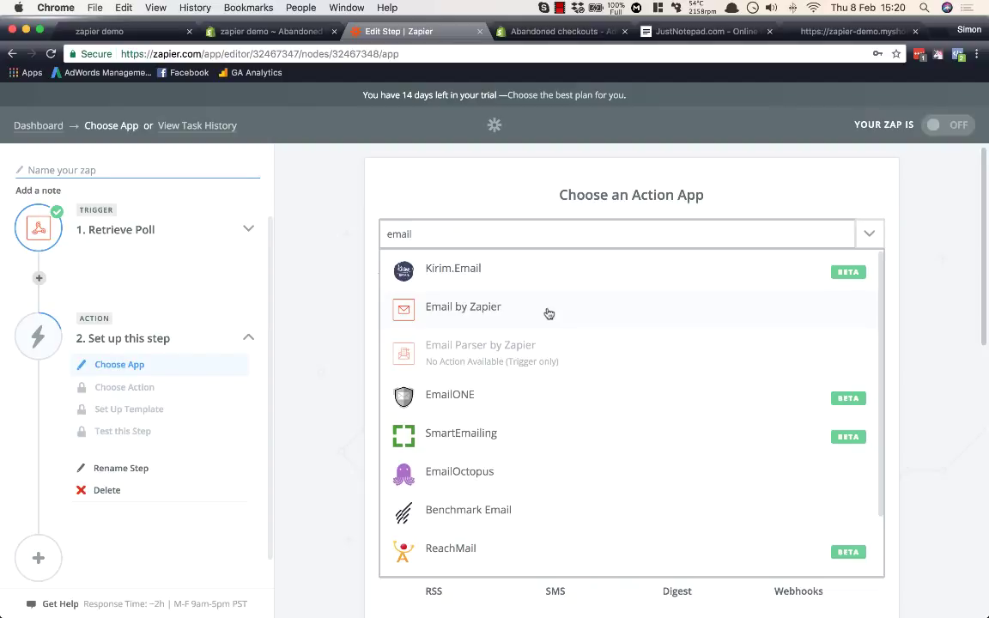
{"action": "scroll", "coordinate": [549, 361], "scroll_direction": "down", "scroll_amount": 5}
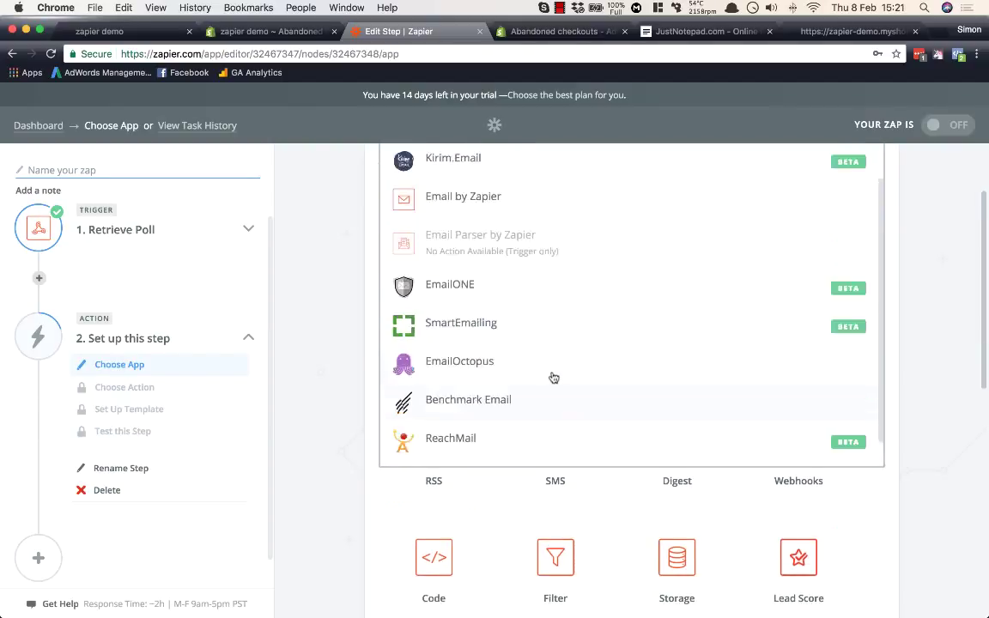
{"action": "scroll", "coordinate": [552, 369], "scroll_direction": "up", "scroll_amount": 5}
{"action": "left_click_drag", "start_coordinate": [468, 231], "coordinate": [356, 225]}
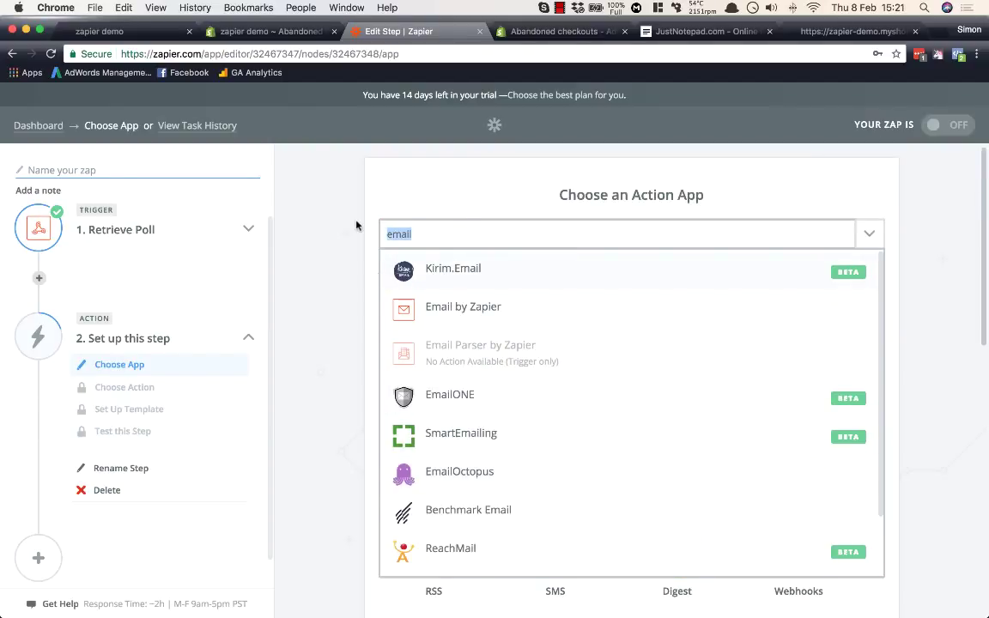
{"action": "type", "text": "zoho"}
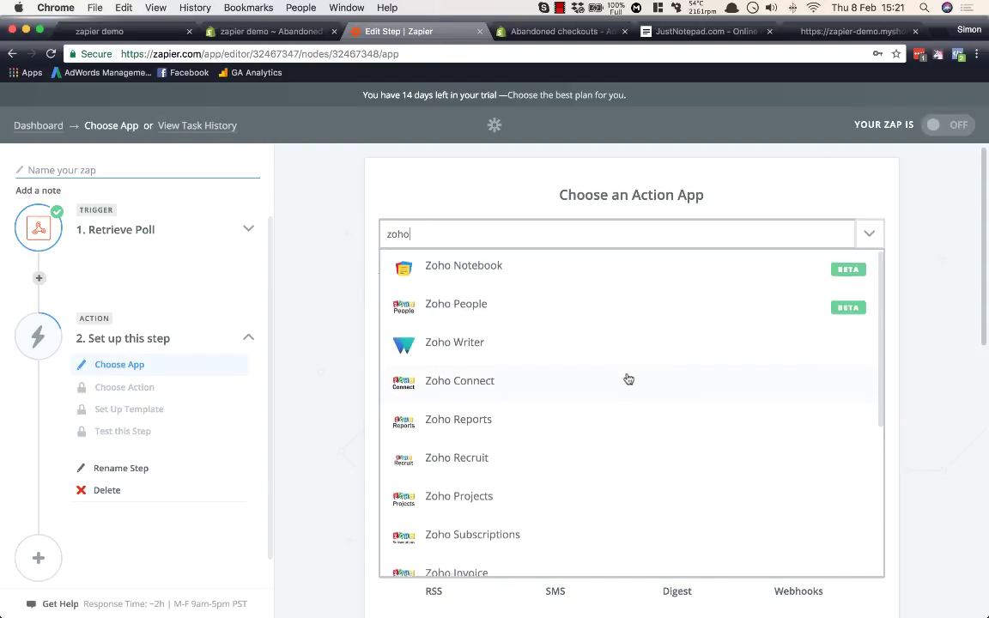
Step: Look through the Zoho action apps, and search for "smtp" instead
{"action": "scroll", "coordinate": [629, 376], "scroll_direction": "down", "scroll_amount": 3}
{"action": "scroll", "coordinate": [630, 373], "scroll_direction": "down", "scroll_amount": 4}
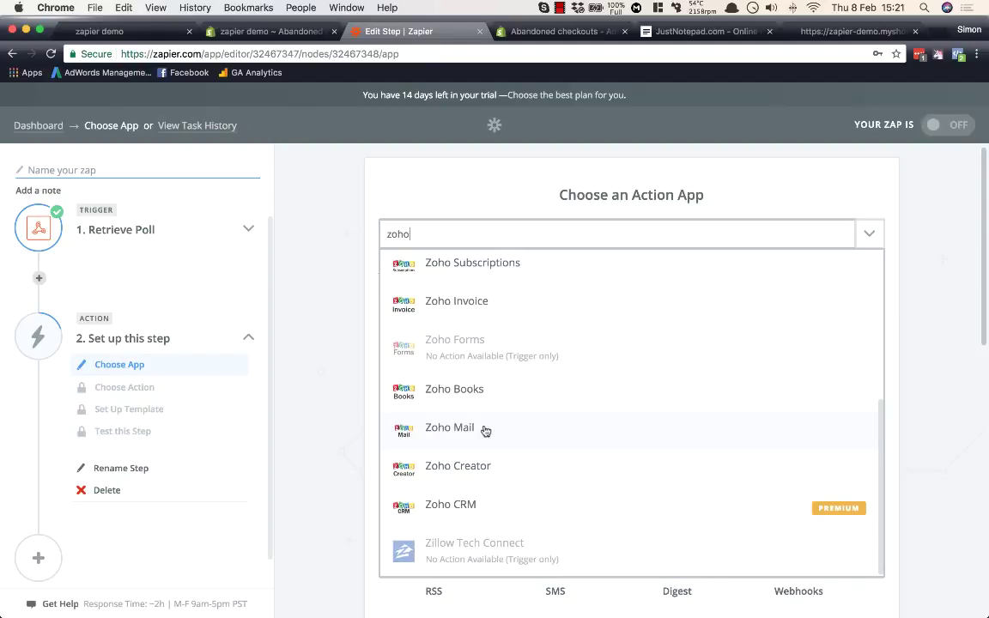
{"action": "scroll", "coordinate": [488, 429], "scroll_direction": "up", "scroll_amount": 5}
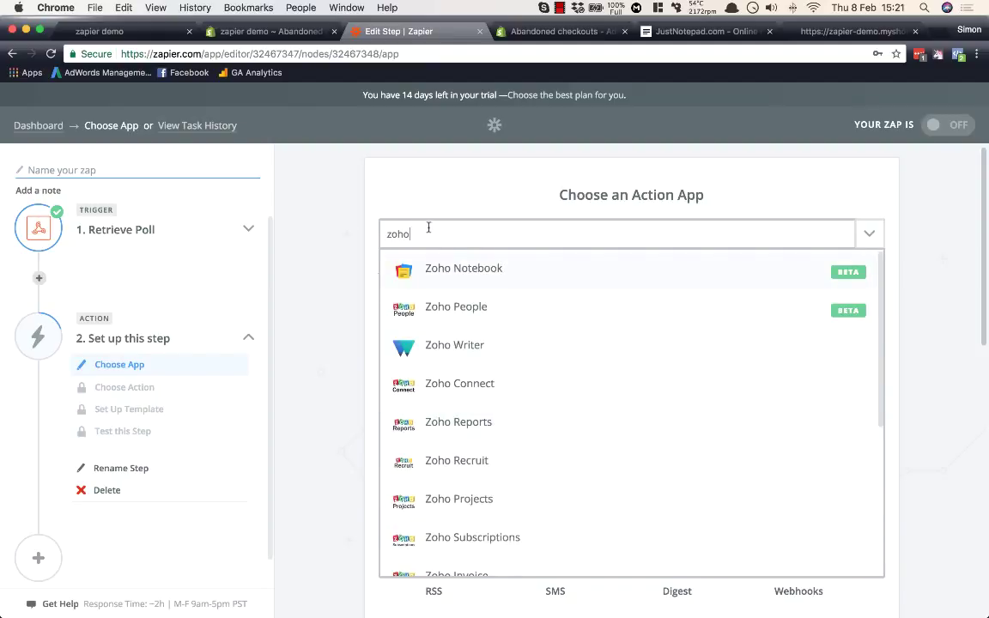
{"action": "left_click_drag", "start_coordinate": [428, 227], "coordinate": [347, 228]}
{"action": "type", "text": "smtp"}
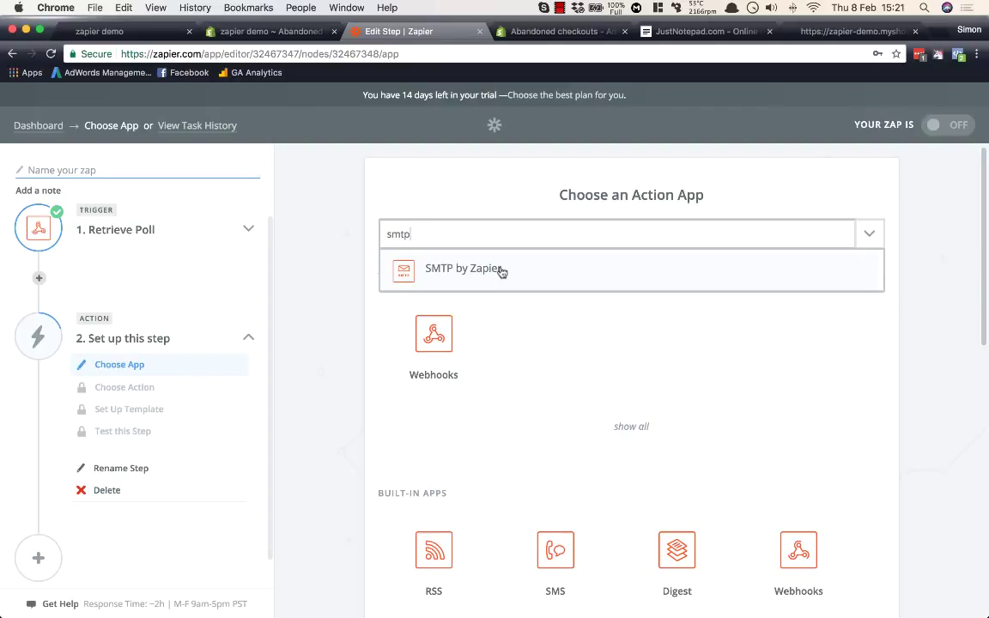
Step: Search the action apps for "email", choose Email by Zapier, and continue with its Send Outbound Email action
{"action": "left_click_drag", "start_coordinate": [441, 236], "coordinate": [344, 229]}
{"action": "type", "text": "email"}
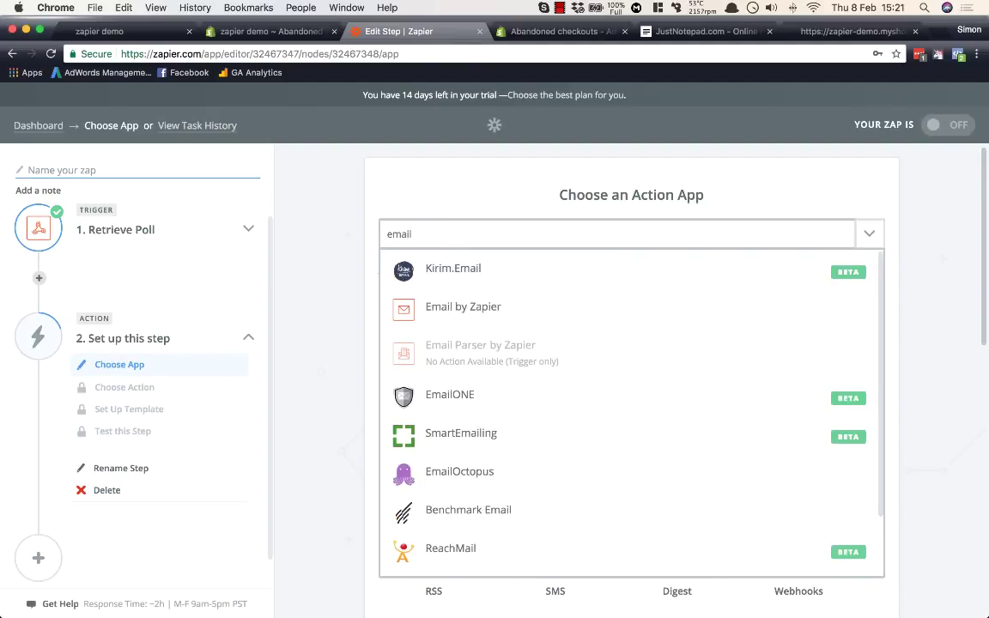
{"action": "left_click", "coordinate": [483, 306]}
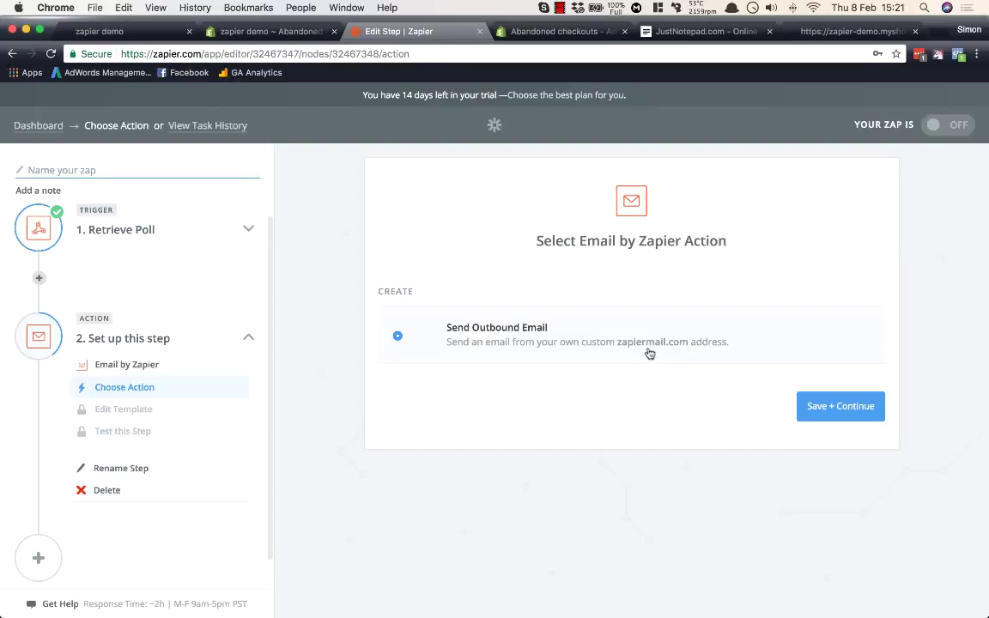
{"action": "left_click", "coordinate": [853, 408]}
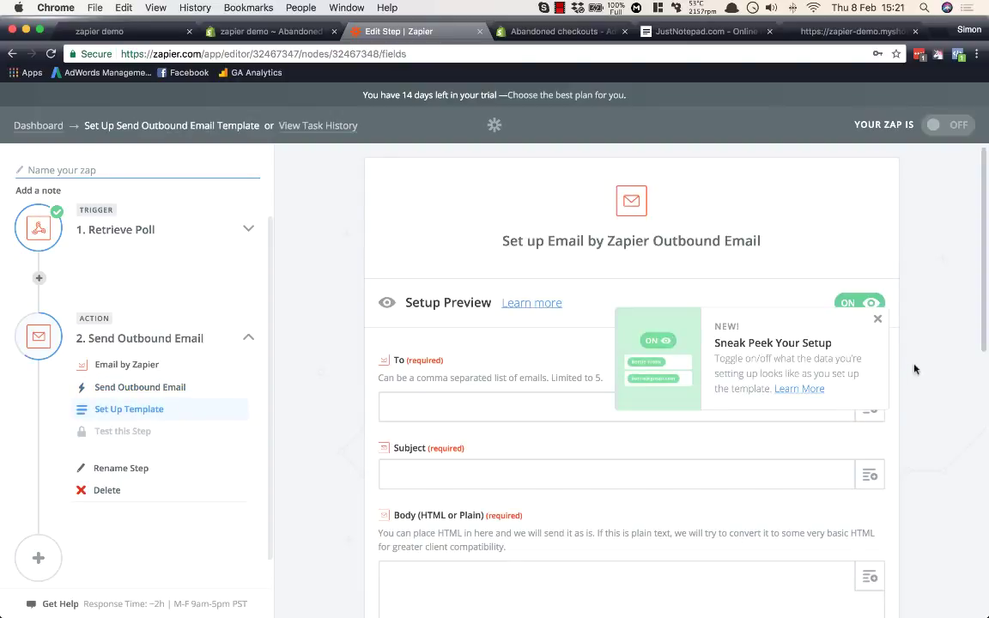
{"action": "left_click", "coordinate": [879, 321]}
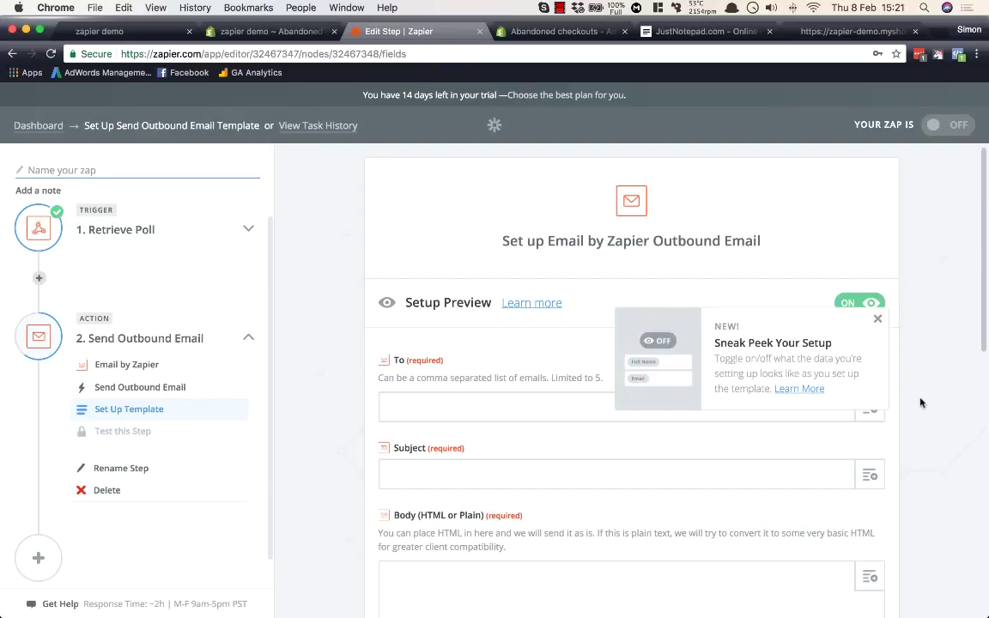
Step: Fill in the recipient's email address and set the outbound email's subject to "New Abandoned Cart"
{"action": "scroll", "coordinate": [901, 374], "scroll_direction": "down", "scroll_amount": 1}
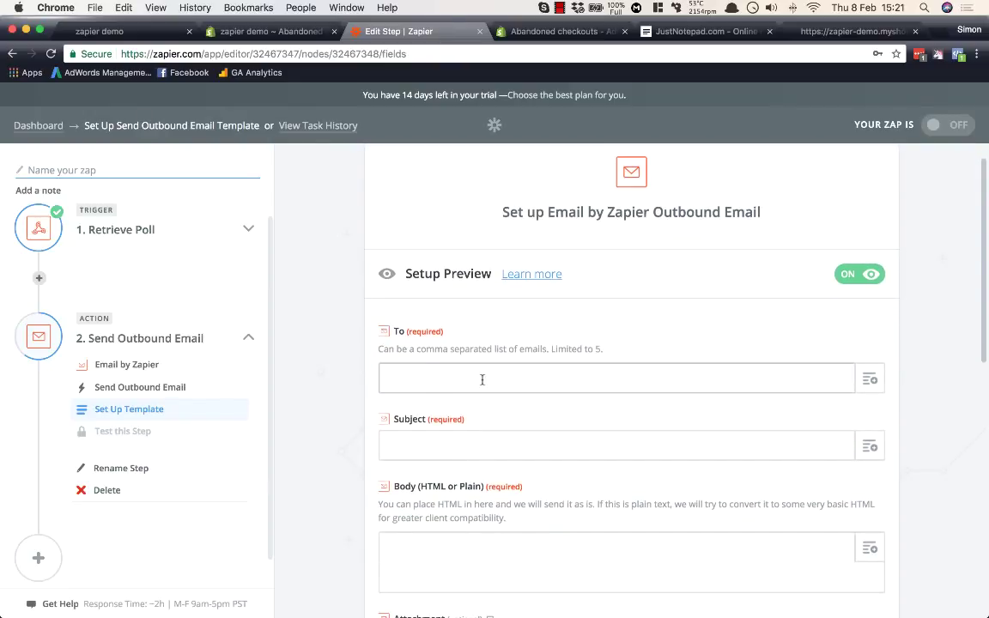
{"action": "left_click", "coordinate": [456, 444]}
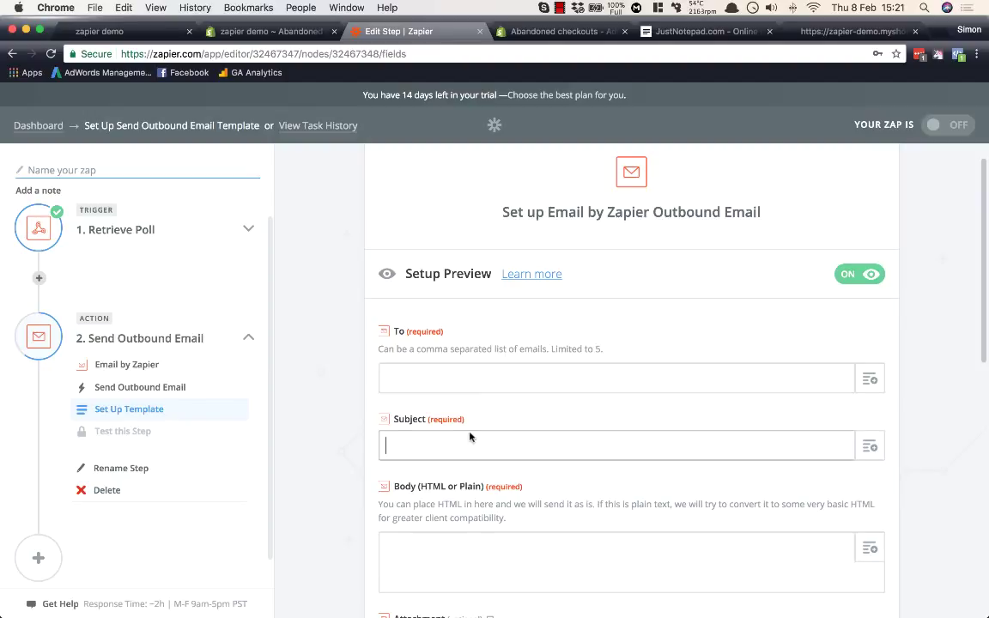
{"action": "scroll", "coordinate": [471, 435], "scroll_direction": "down", "scroll_amount": 3}
{"action": "left_click", "coordinate": [473, 426]}
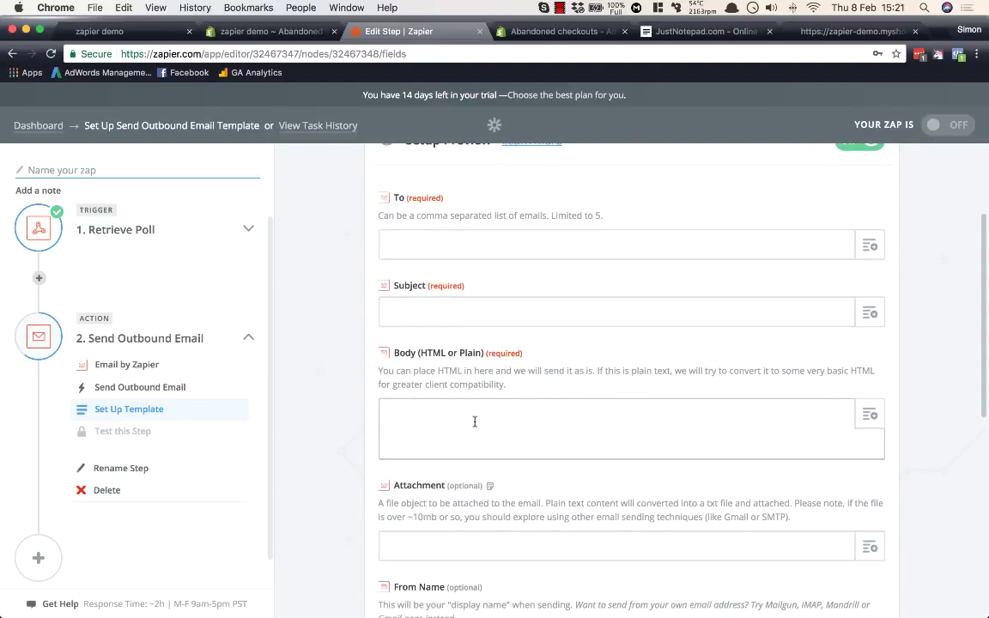
{"action": "scroll", "coordinate": [479, 361], "scroll_direction": "up", "scroll_amount": 1}
{"action": "left_click", "coordinate": [494, 278]}
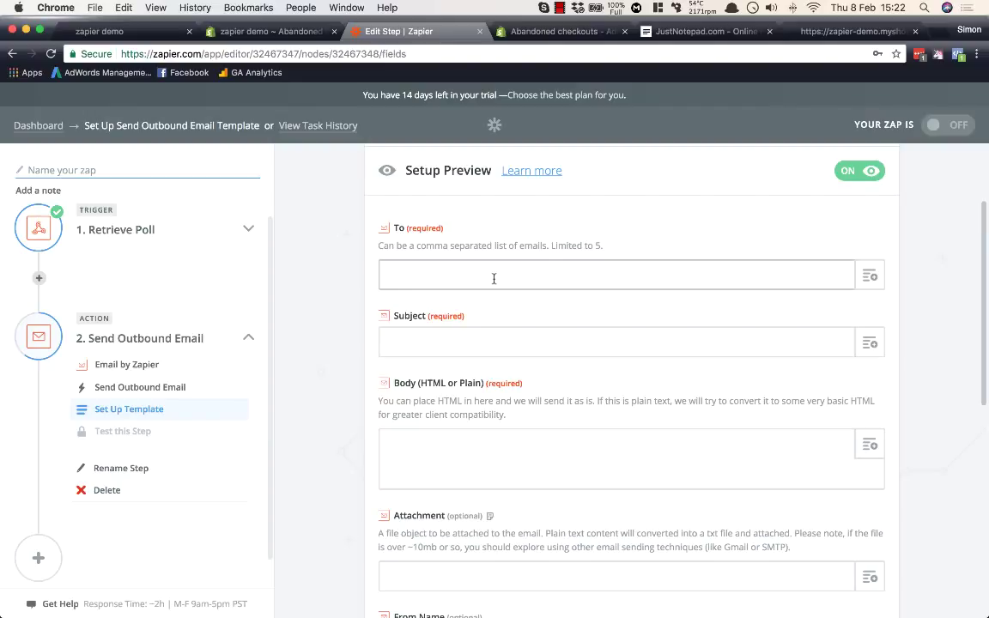
{"action": "type", "text": "dummy@dummy.com"}
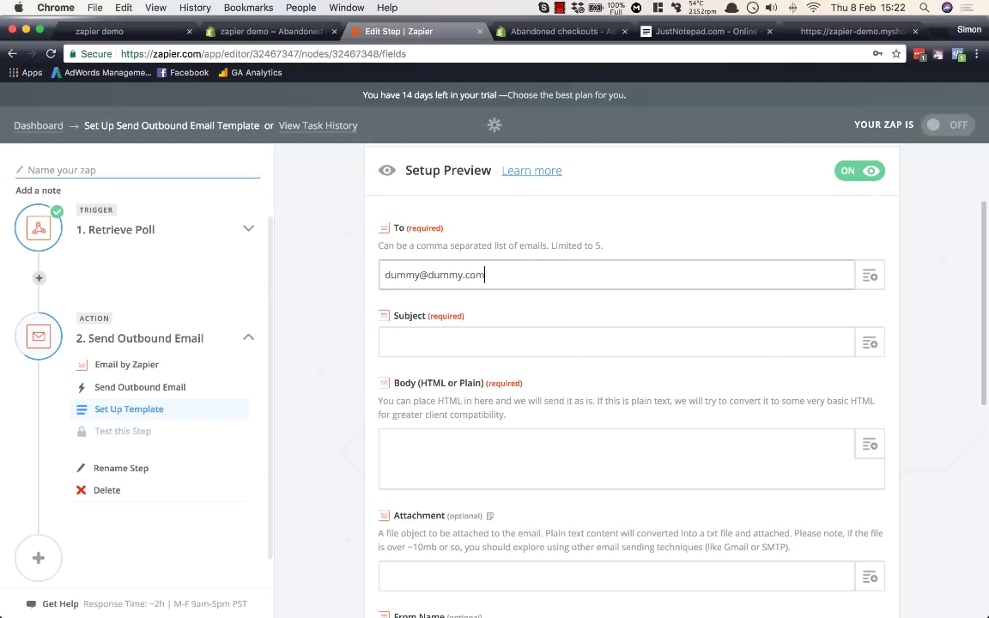
{"action": "left_click", "coordinate": [503, 342]}
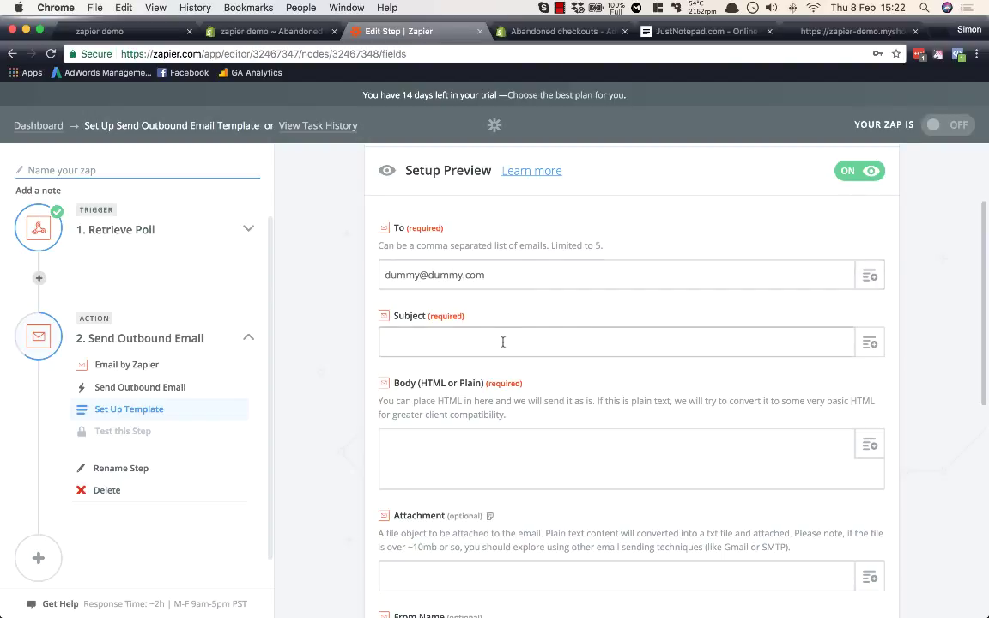
{"action": "type", "text": "New Abandoned Cart"}
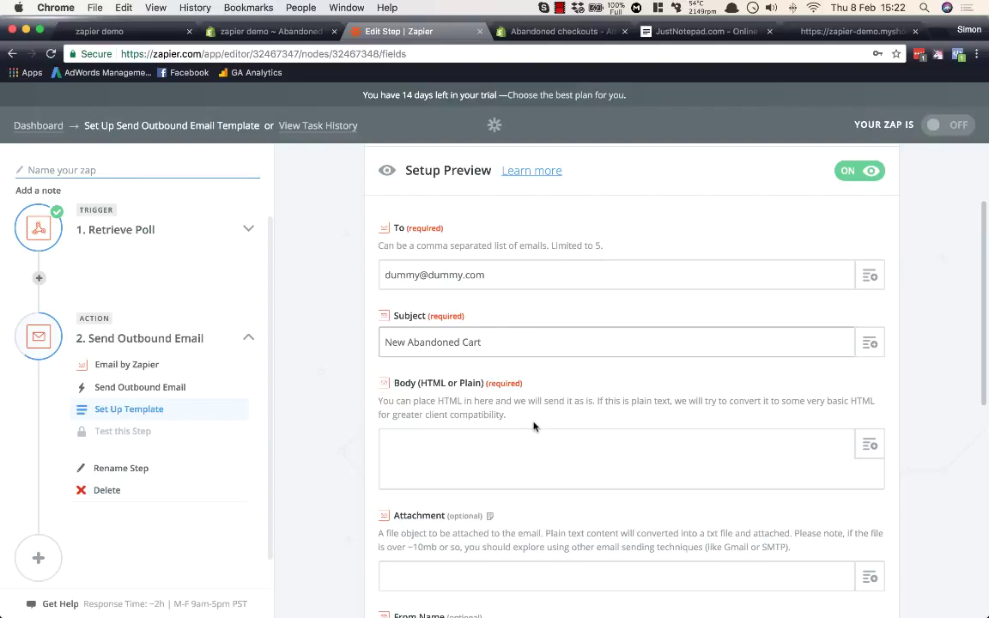
Step: Copy the subject text "New Abandoned Cart" into the email body and start a new line below it
{"action": "left_click", "coordinate": [534, 454]}
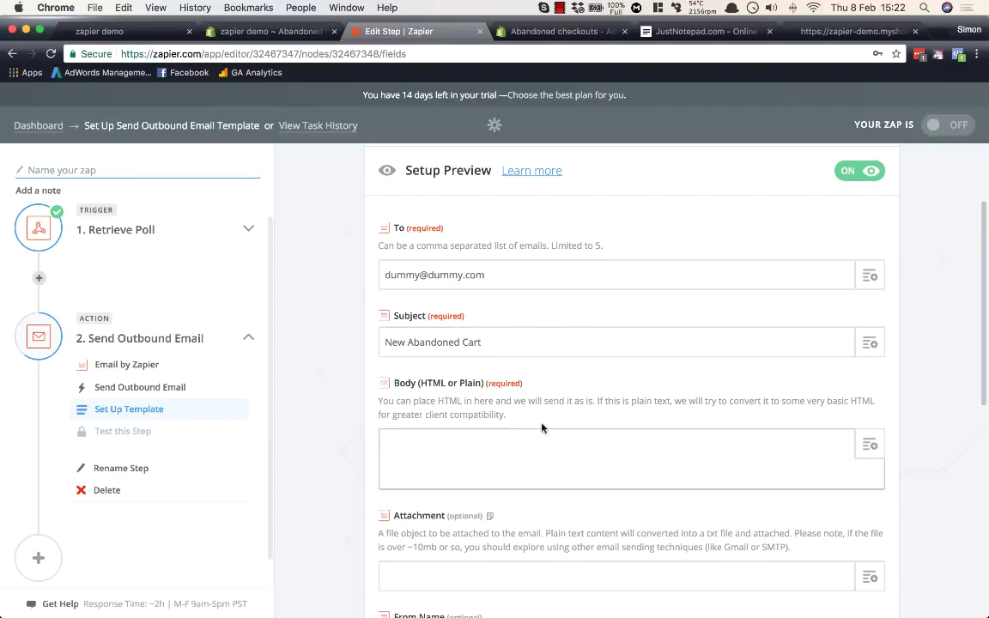
{"action": "scroll", "coordinate": [541, 421], "scroll_direction": "down", "scroll_amount": 2}
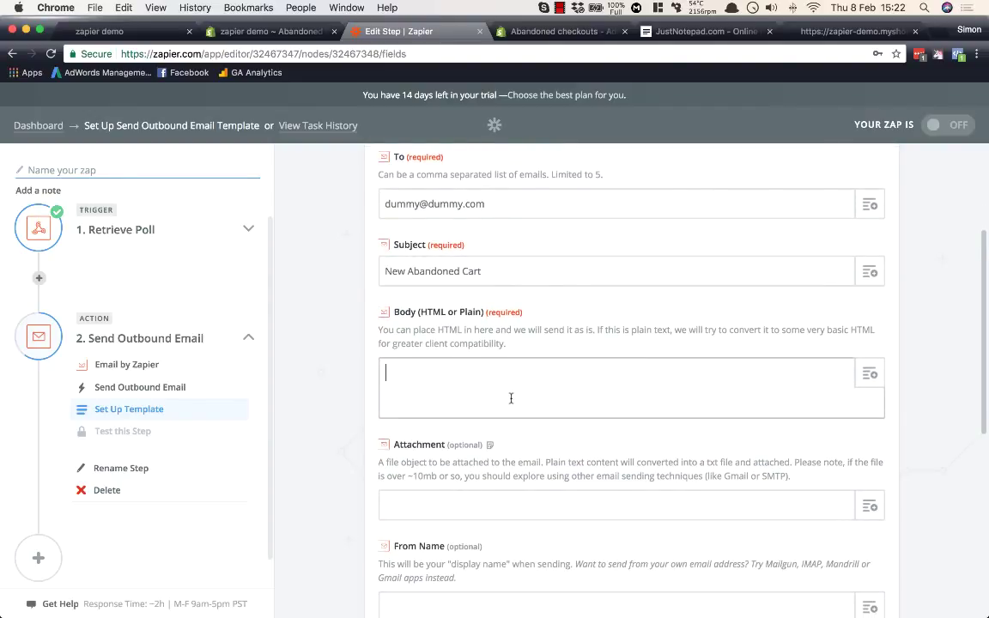
{"action": "scroll", "coordinate": [511, 399], "scroll_direction": "down", "scroll_amount": 1}
{"action": "scroll", "coordinate": [510, 403], "scroll_direction": "down", "scroll_amount": 3}
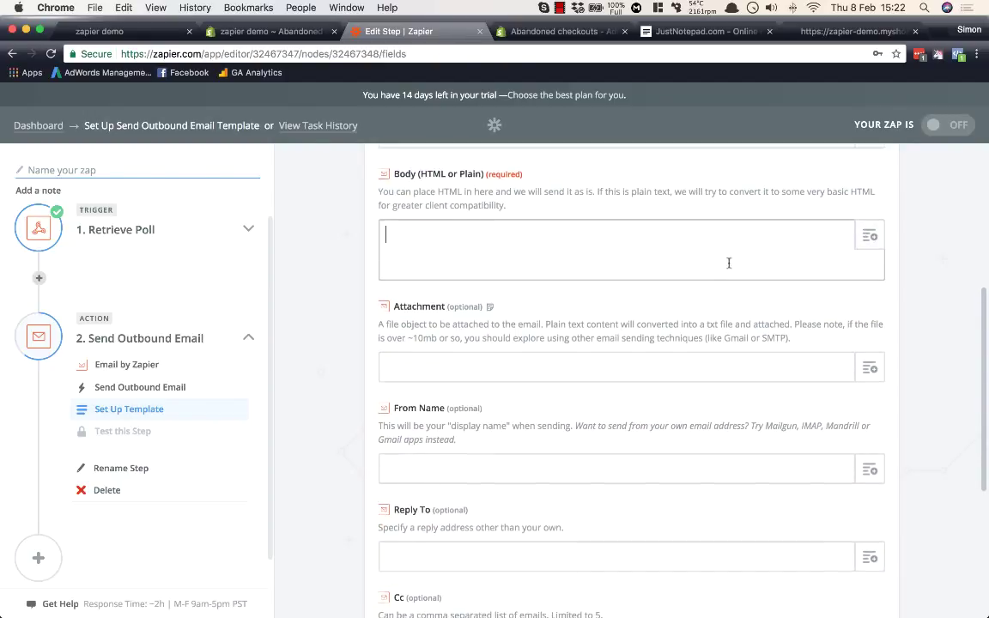
{"action": "scroll", "coordinate": [611, 294], "scroll_direction": "up", "scroll_amount": 1}
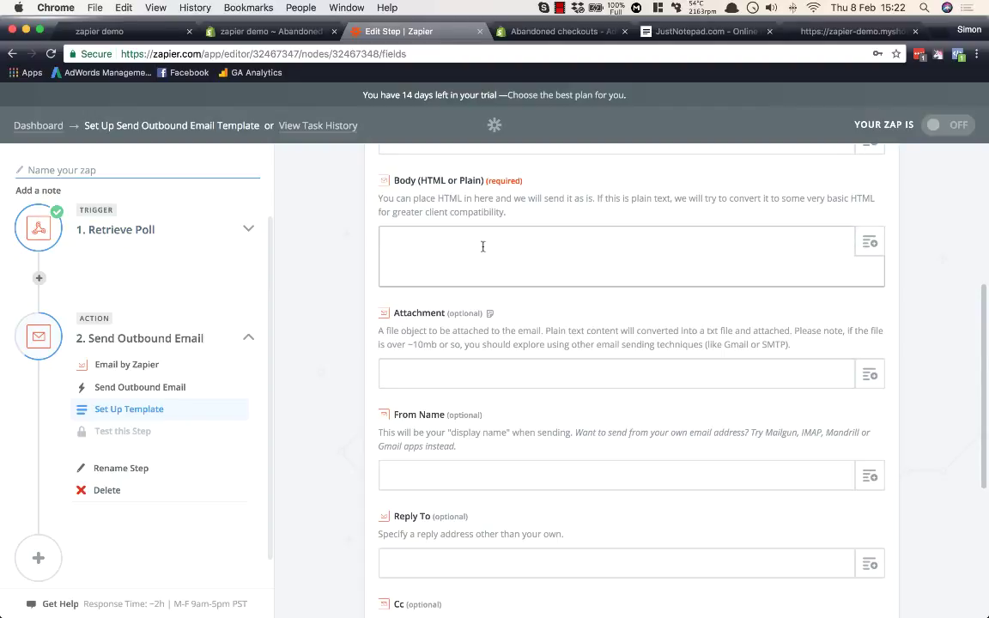
{"action": "scroll", "coordinate": [479, 253], "scroll_direction": "up", "scroll_amount": 5}
{"action": "left_click_drag", "start_coordinate": [490, 335], "coordinate": [432, 338]}
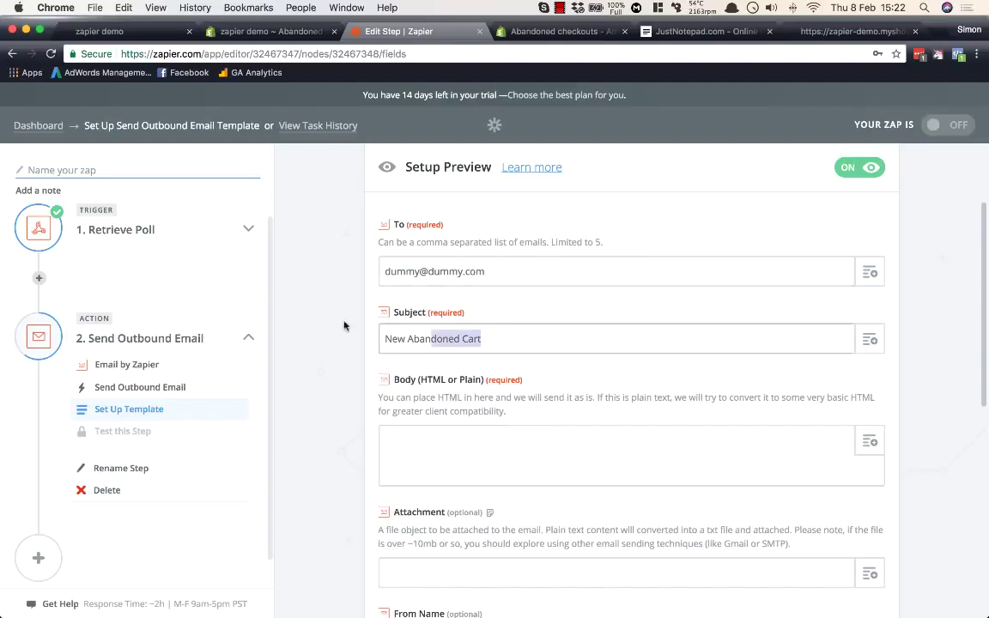
{"action": "left_click_drag", "start_coordinate": [344, 326], "coordinate": [345, 326]}
{"action": "key", "text": "ctrl+c"}
{"action": "left_click", "coordinate": [447, 444]}
{"action": "key", "text": "ctrl+v"}
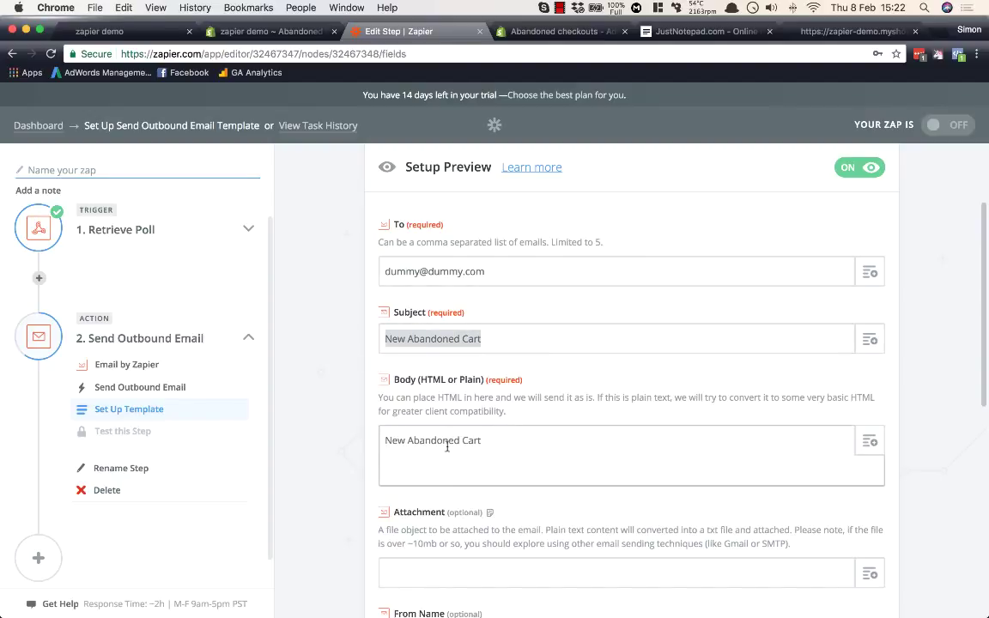
{"action": "key", "text": "Return"}
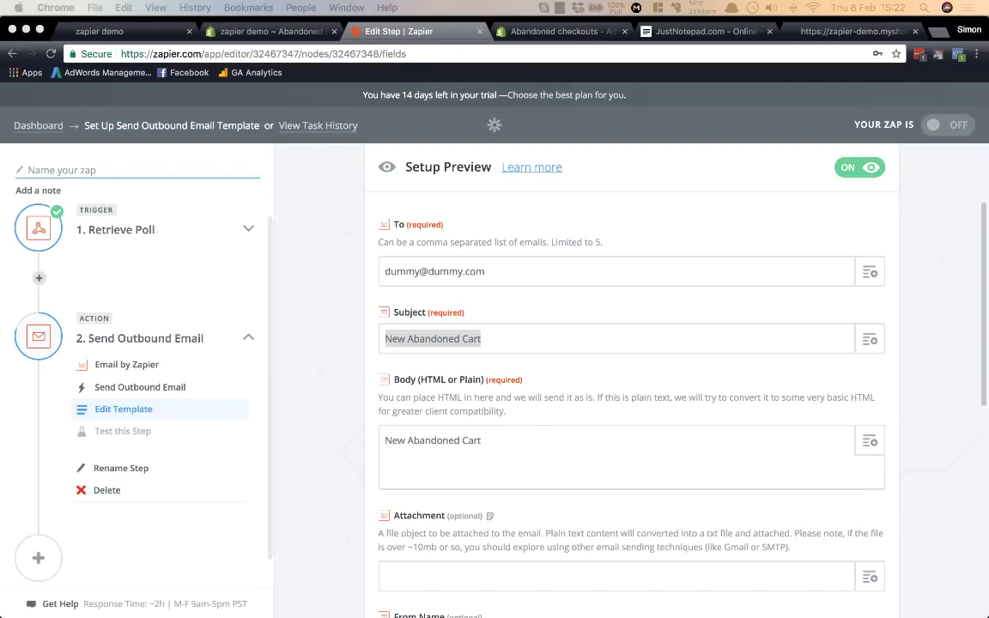
Step: Insert the Customer First Name field from the Retrieve Poll data below the heading in the email body
{"action": "scroll", "coordinate": [918, 377], "scroll_direction": "down", "scroll_amount": 1}
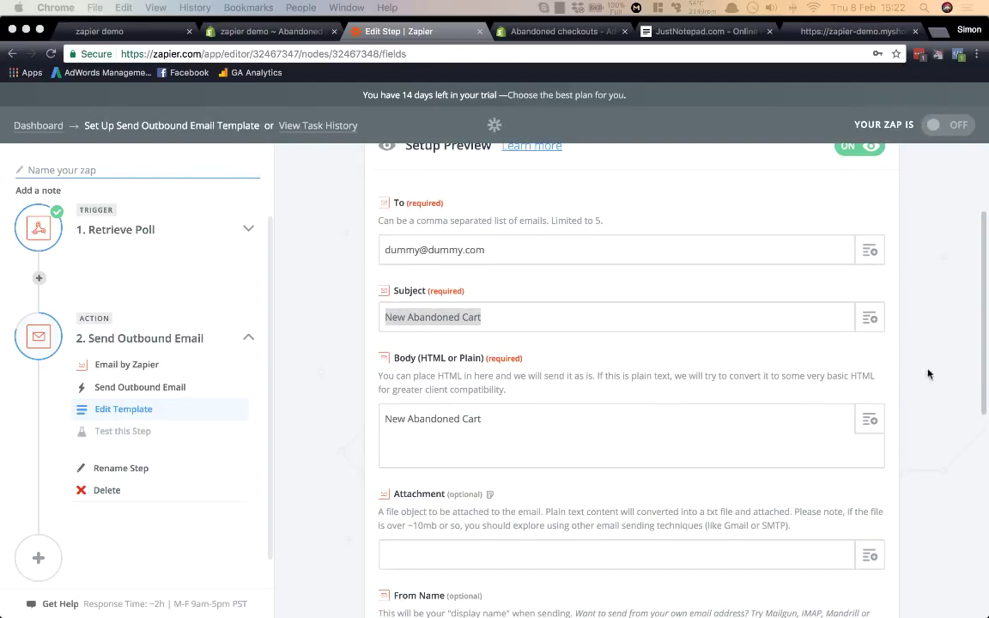
{"action": "left_click", "coordinate": [487, 433]}
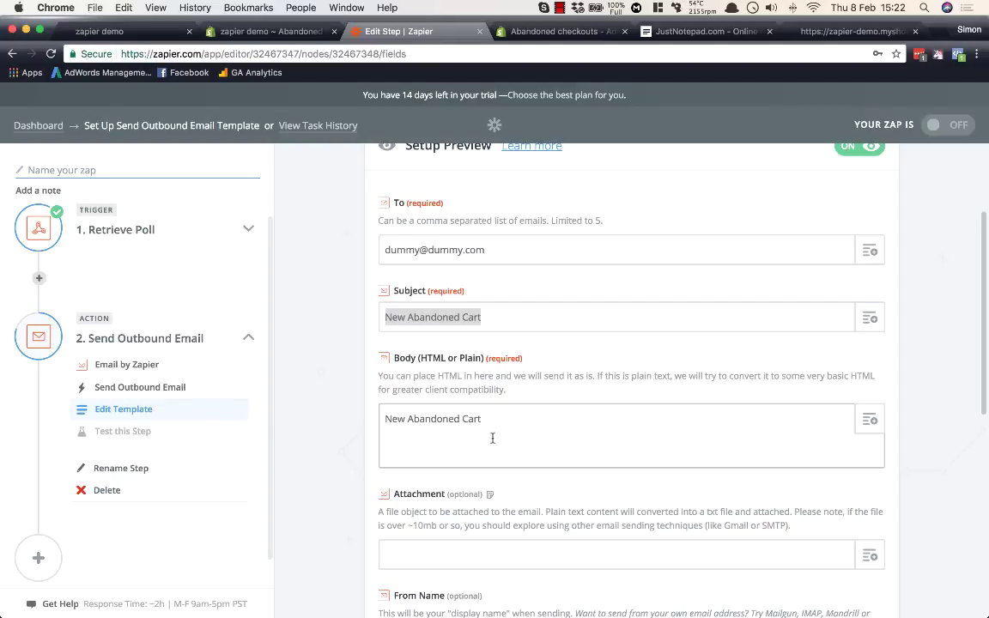
{"action": "left_click", "coordinate": [868, 421]}
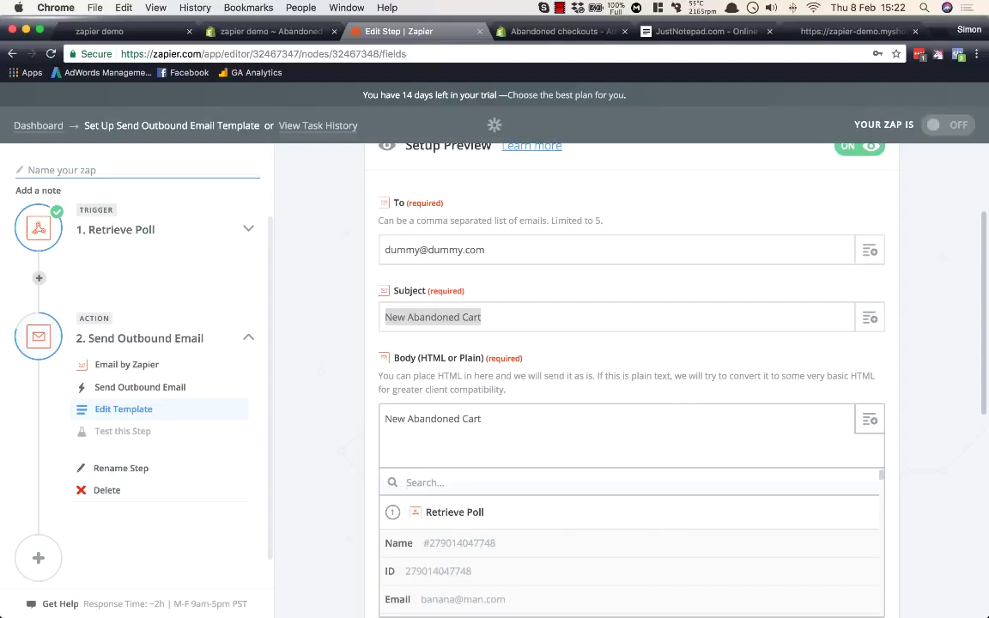
{"action": "type", "text": "first"}
{"action": "scroll", "coordinate": [578, 415], "scroll_direction": "down", "scroll_amount": 2}
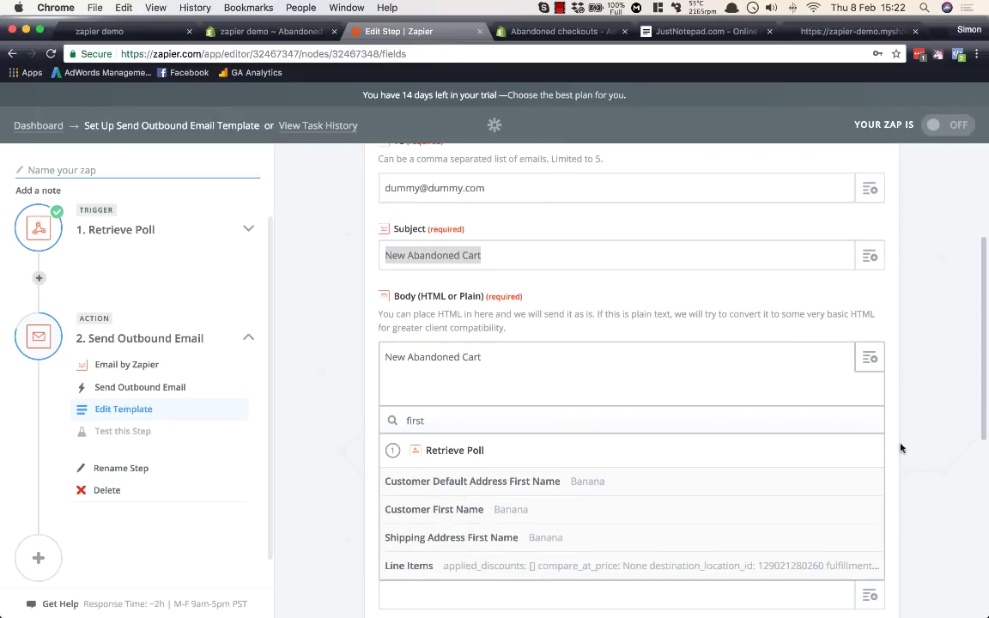
{"action": "left_click", "coordinate": [447, 510]}
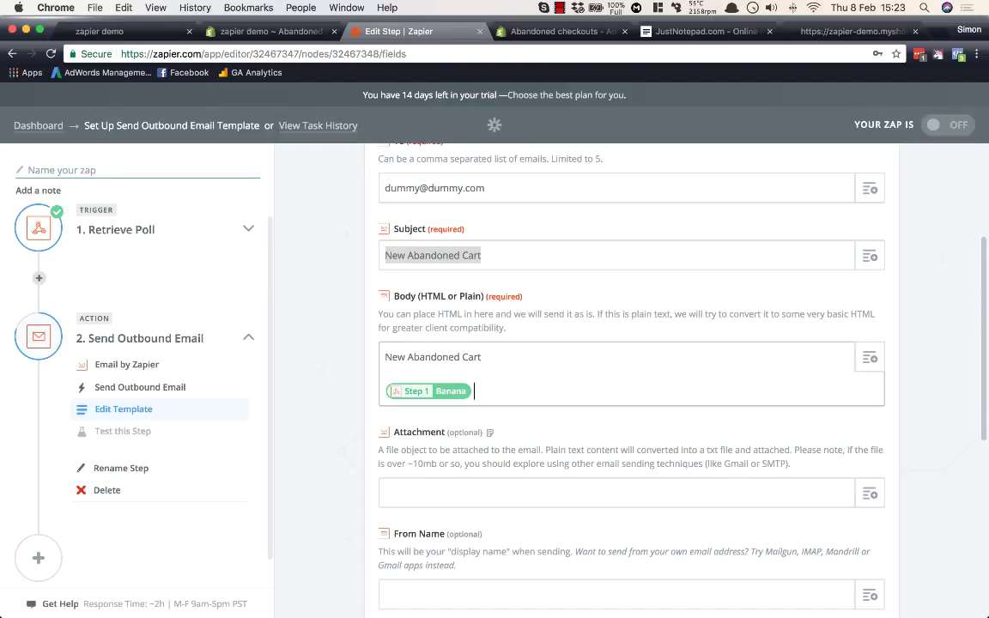
Step: Insert the customer's last name from the Retrieve Poll data beside the first name and add a line break
{"action": "left_click", "coordinate": [870, 361]}
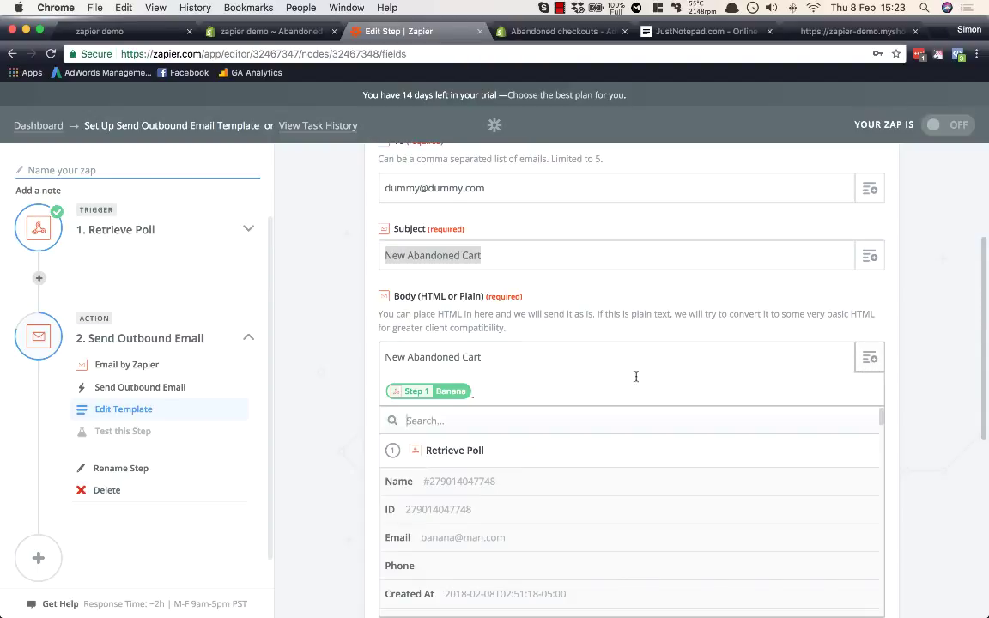
{"action": "type", "text": "last"}
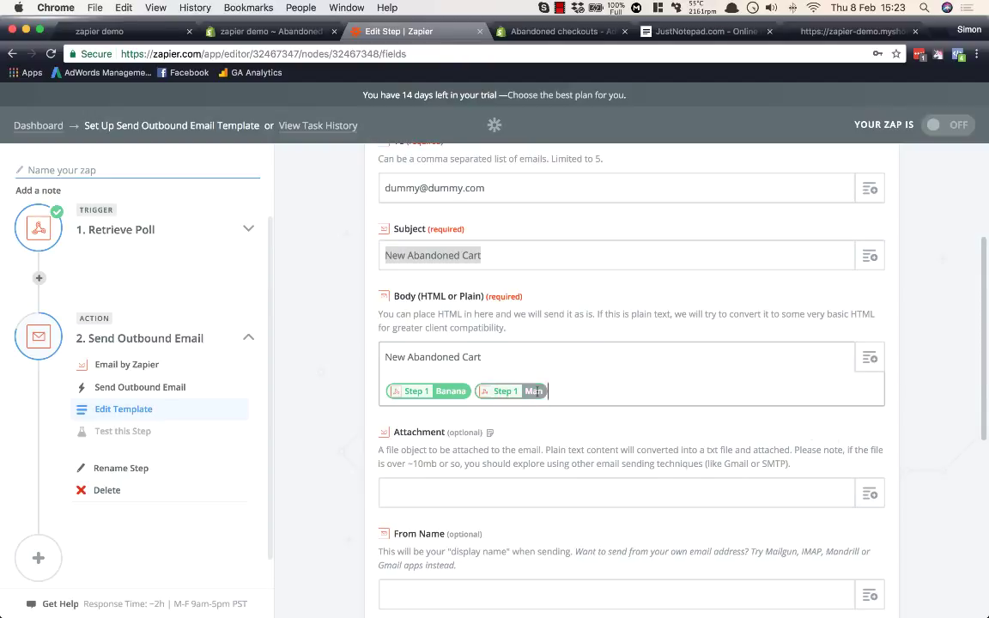
{"action": "key", "text": "Return"}
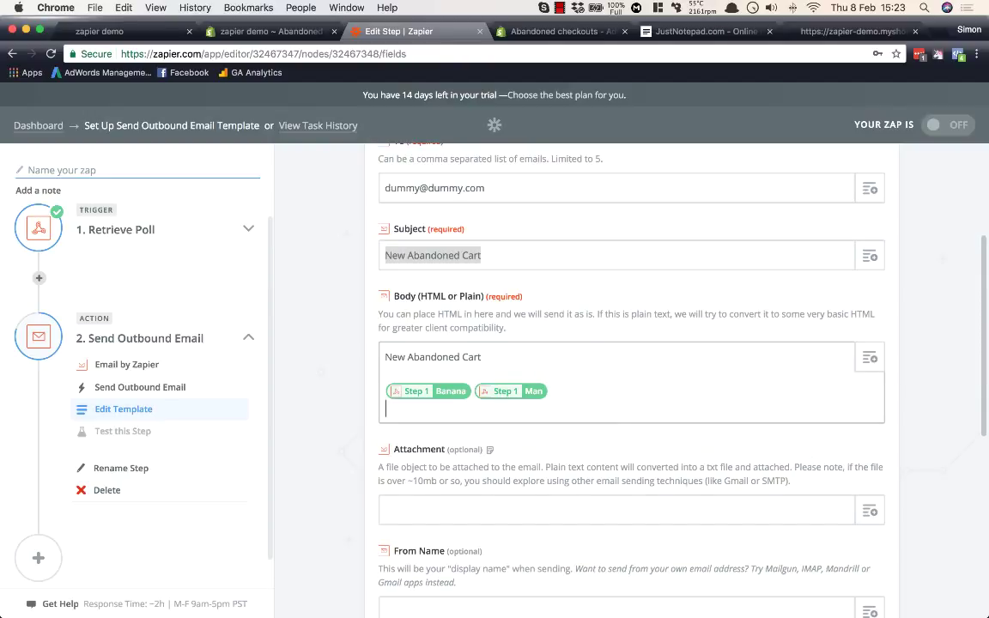
Step: Insert the Phone field from the Retrieve Poll data below the customer's name, followed by two line breaks
{"action": "left_click", "coordinate": [869, 357]}
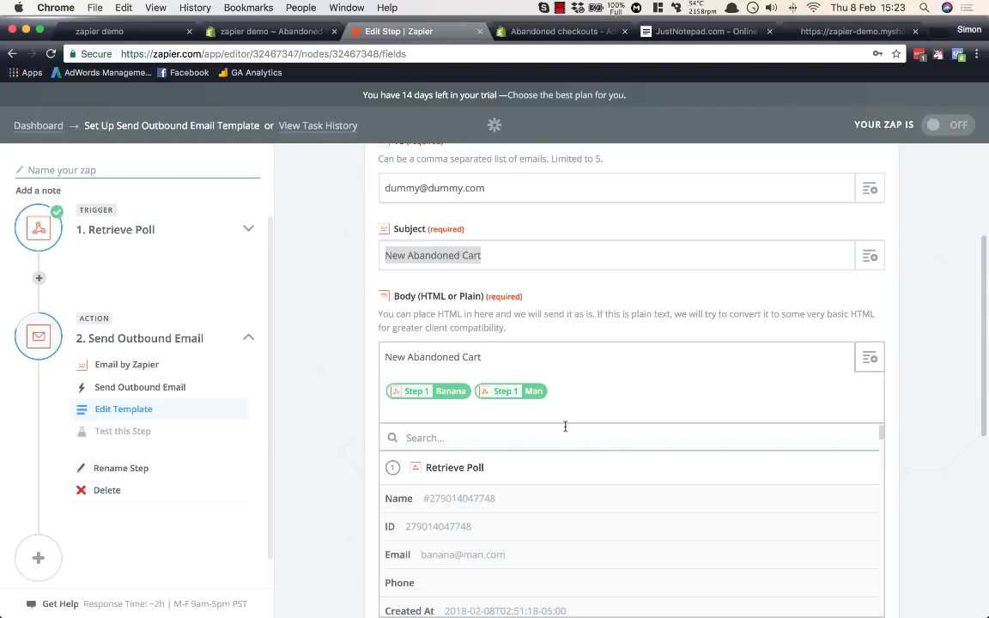
{"action": "type", "text": "Phpne"}
{"action": "key", "text": "BackSpace"}
{"action": "key", "text": "BackSpace"}
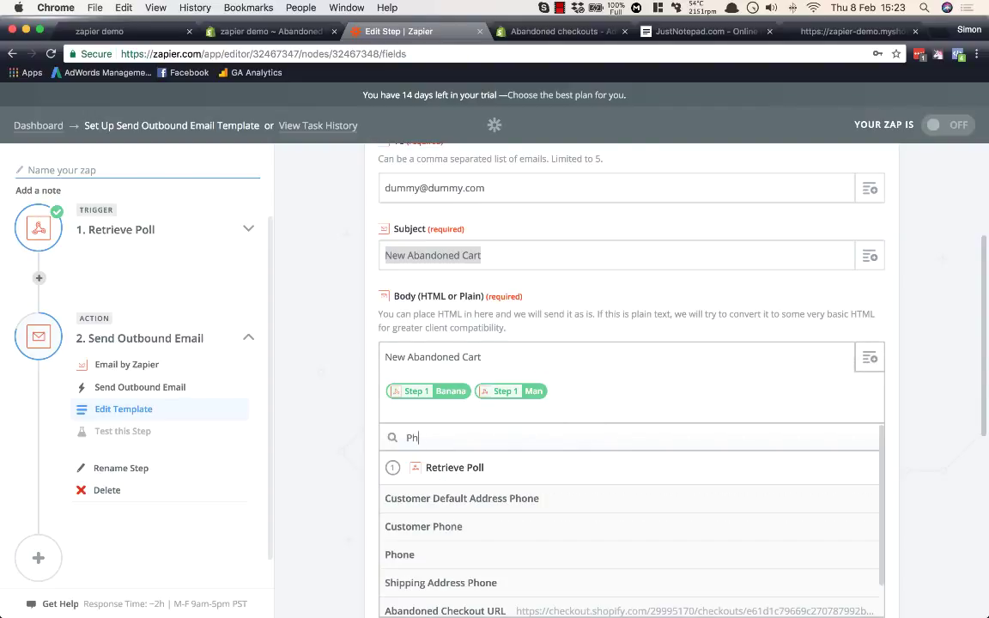
{"action": "type", "text": "one"}
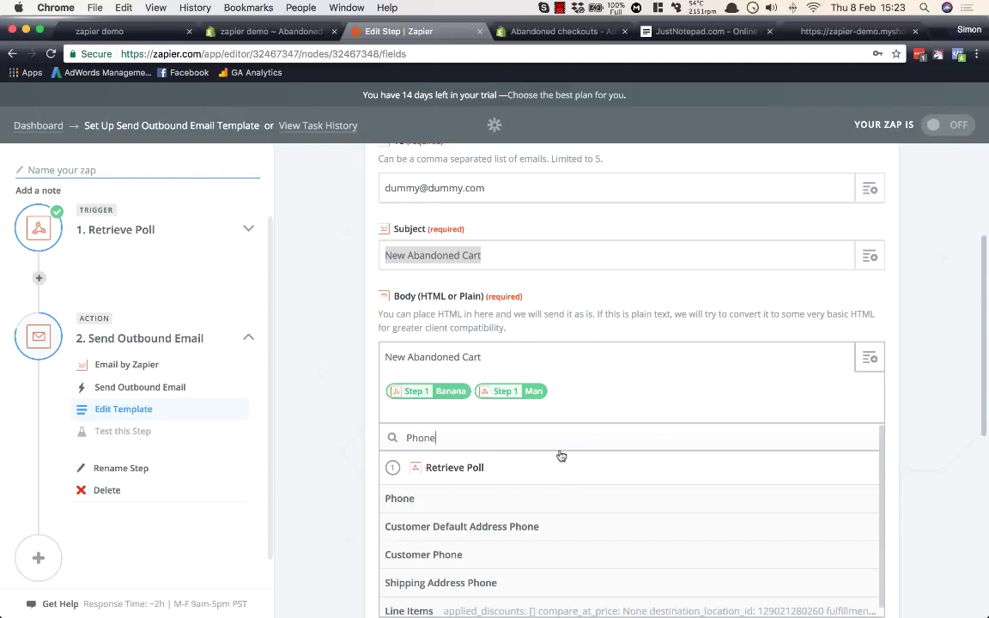
{"action": "left_click", "coordinate": [482, 501]}
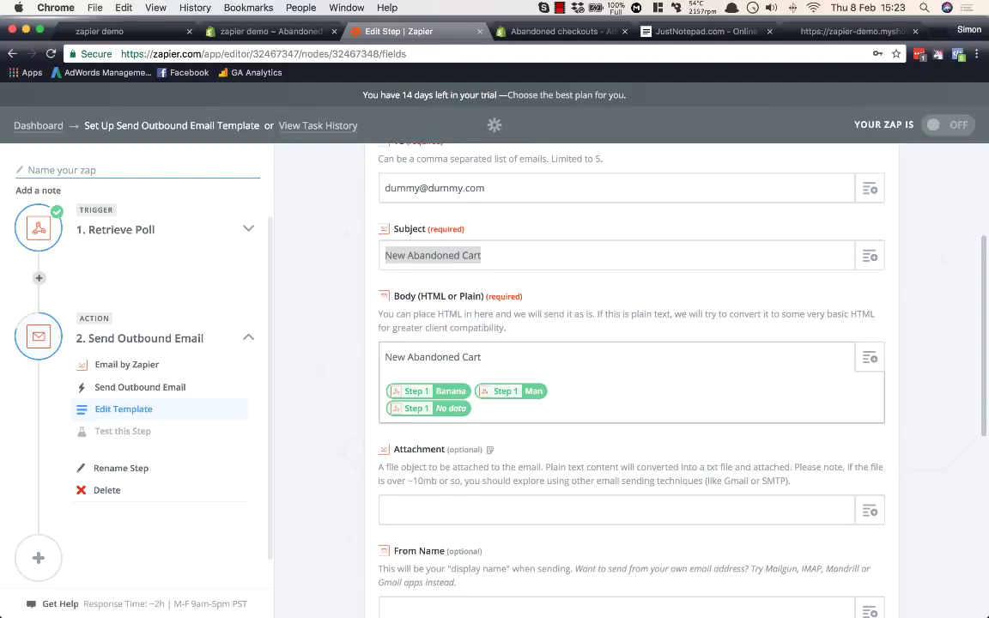
{"action": "key", "text": "Return"}
{"action": "key", "text": "Return"}
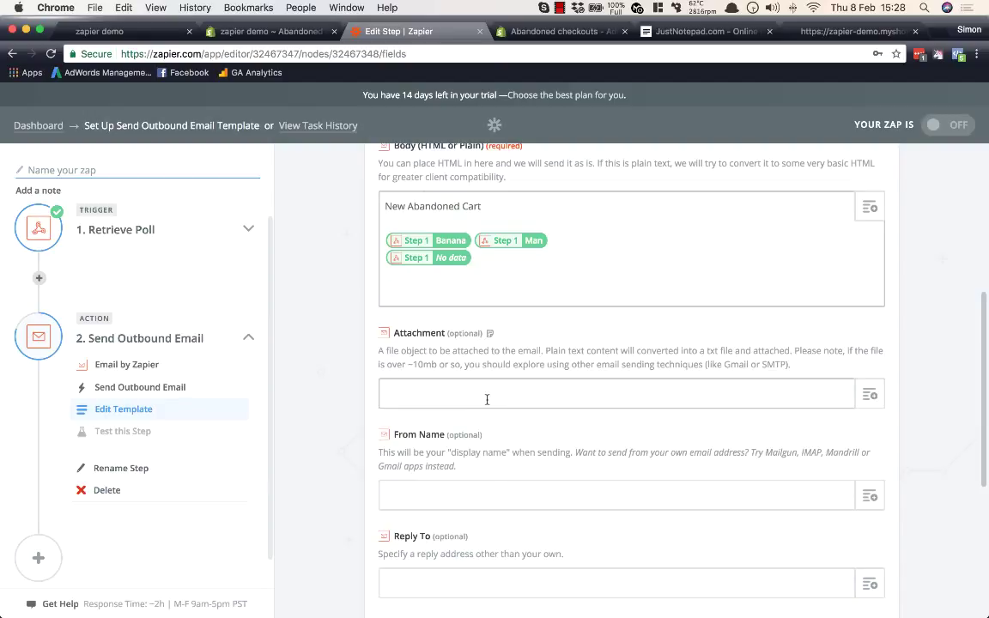
{"action": "left_click", "coordinate": [261, 31]}
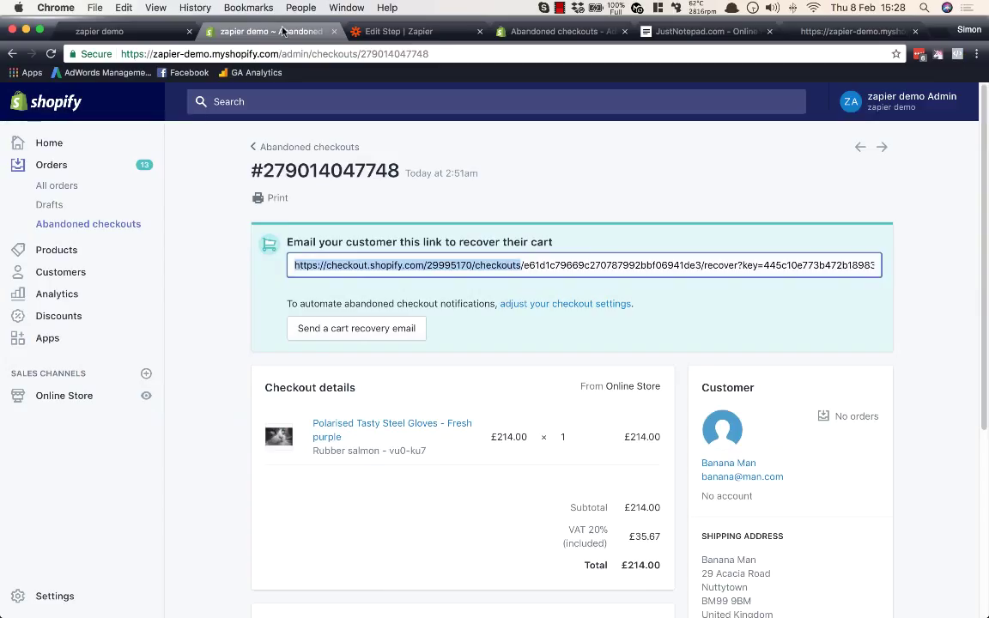
{"action": "left_click", "coordinate": [452, 55]}
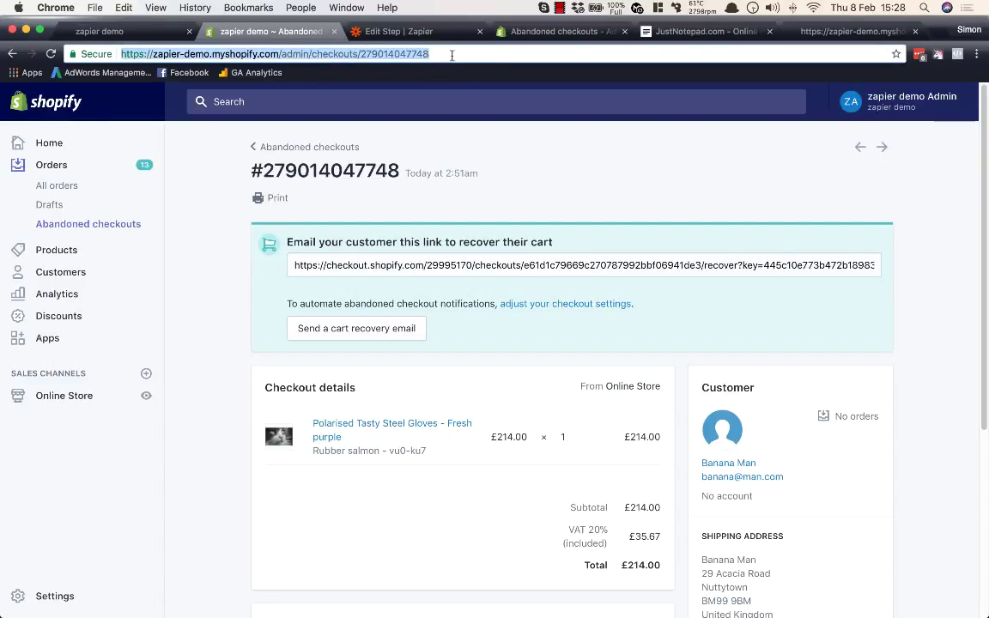
{"action": "left_click", "coordinate": [442, 54]}
{"action": "left_click_drag", "start_coordinate": [361, 53], "coordinate": [429, 53]}
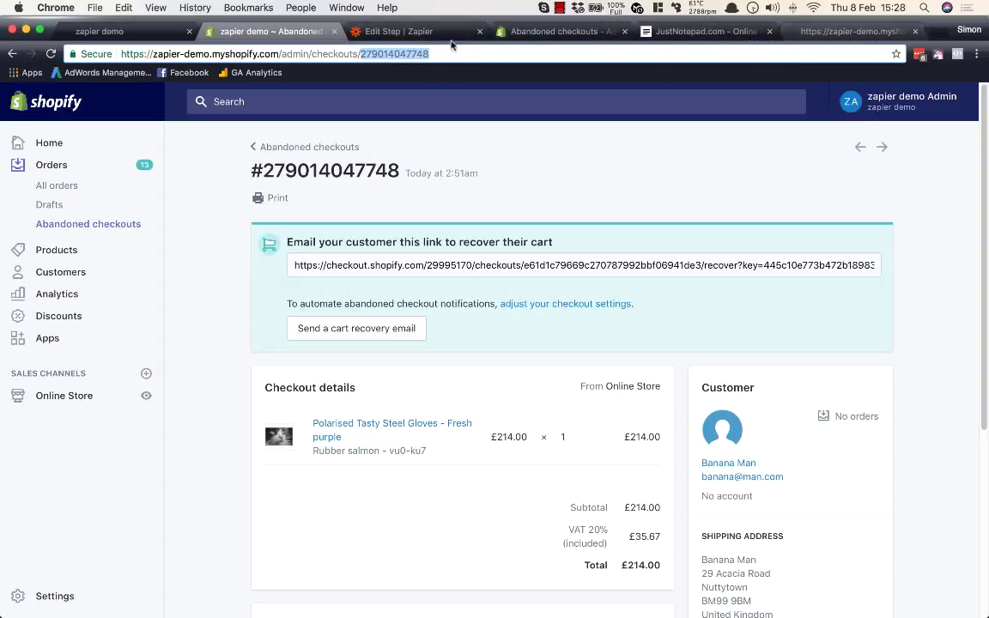
{"action": "left_click", "coordinate": [404, 31]}
{"action": "key", "text": "super+v"}
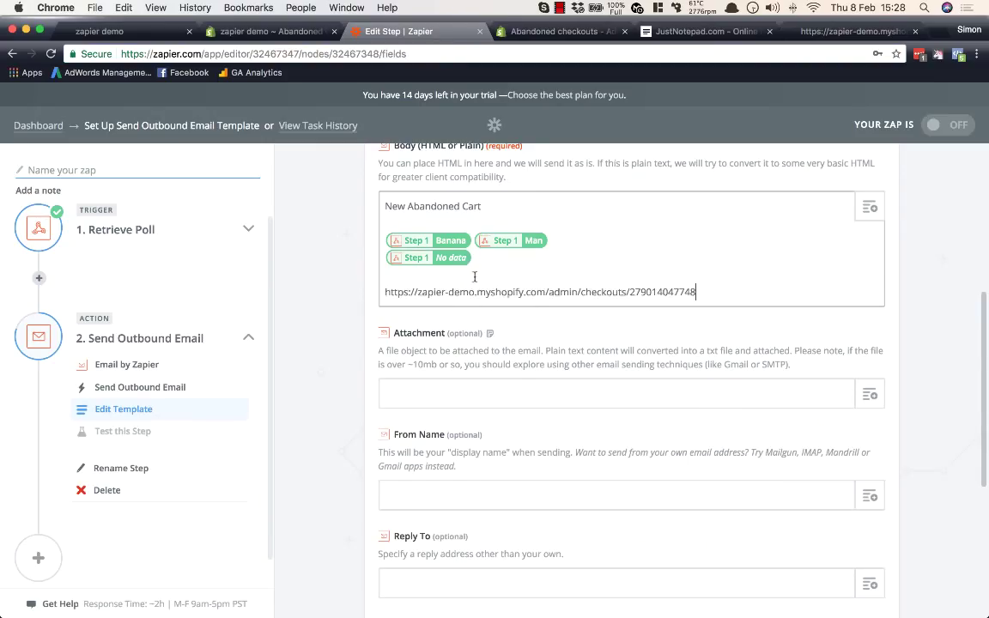
Step: Replace the checkout number at the end of the pasted URL with the ID field from the Retrieve Poll data
{"action": "left_click_drag", "start_coordinate": [630, 291], "coordinate": [713, 293]}
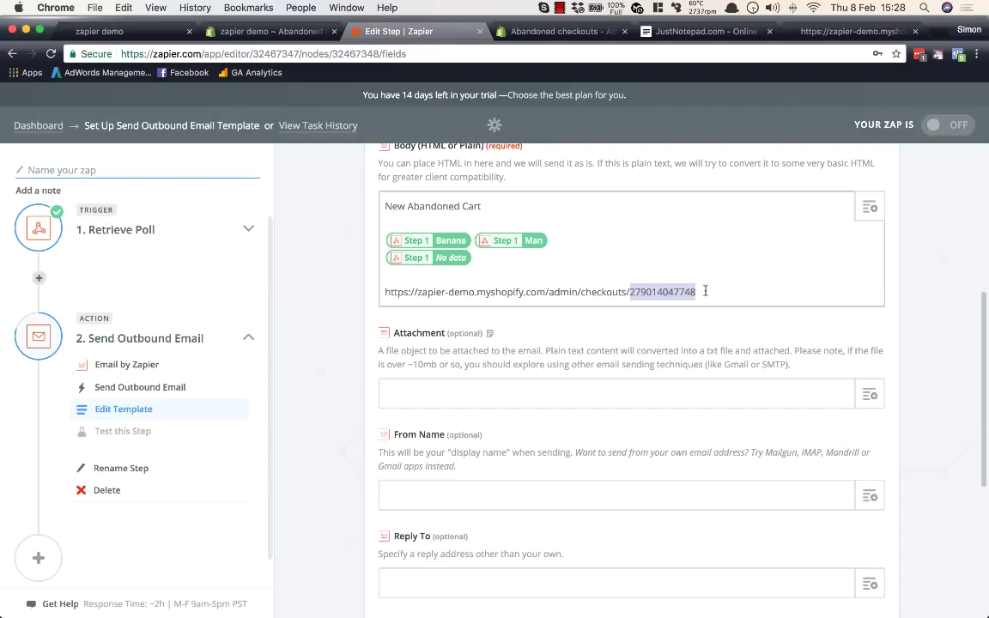
{"action": "key", "text": "BackSpace"}
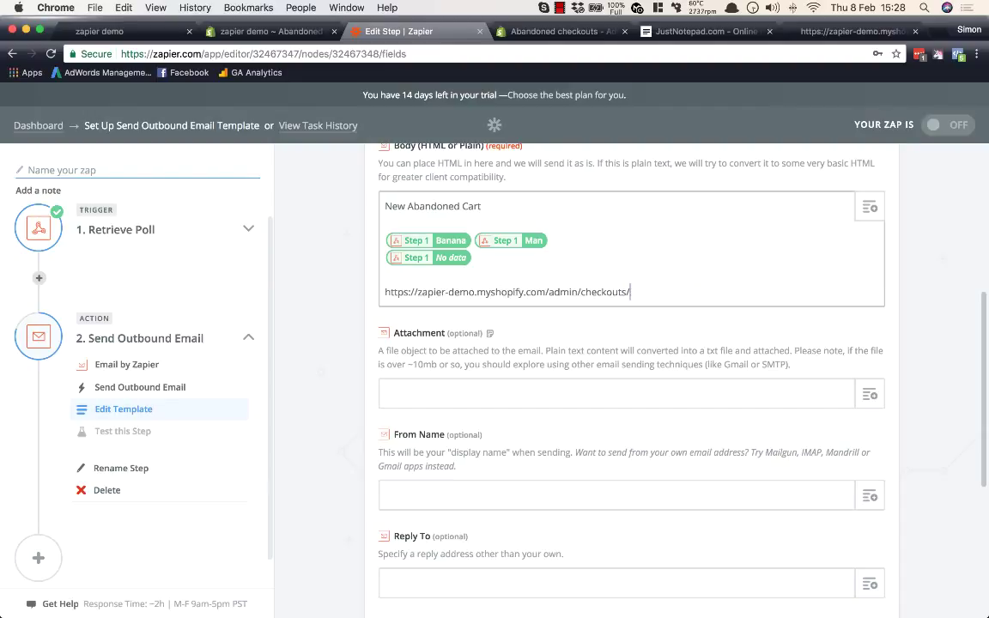
{"action": "left_click", "coordinate": [870, 213]}
{"action": "left_click", "coordinate": [410, 412]}
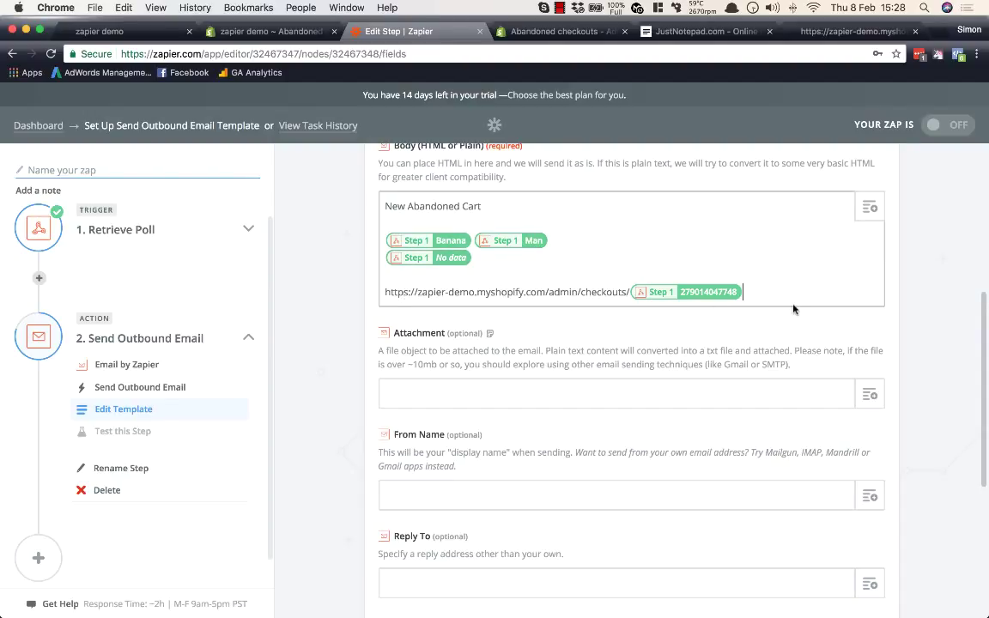
Step: Examine which other Retrieve Poll fields, such as prices, line items and shipping details, are available for the email body
{"action": "left_click", "coordinate": [870, 209]}
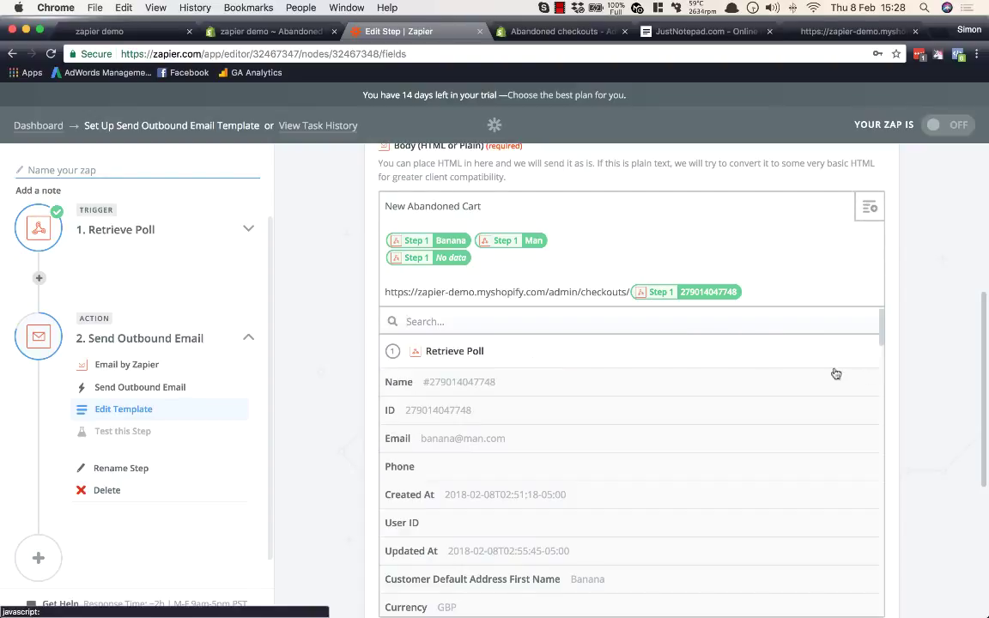
{"action": "scroll", "coordinate": [755, 375], "scroll_direction": "down", "scroll_amount": 3}
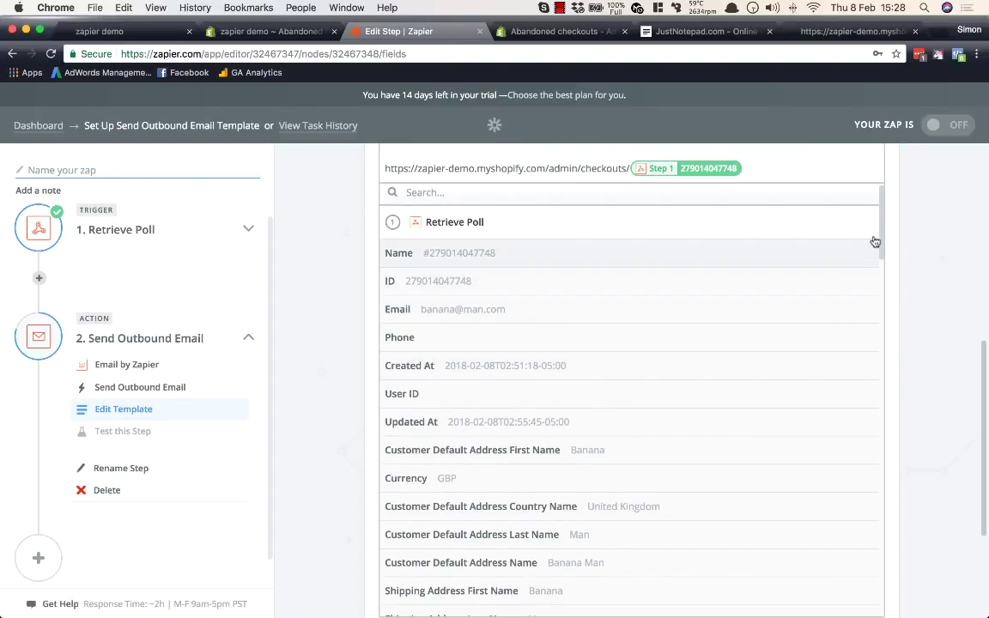
{"action": "left_click_drag", "start_coordinate": [881, 227], "coordinate": [861, 598]}
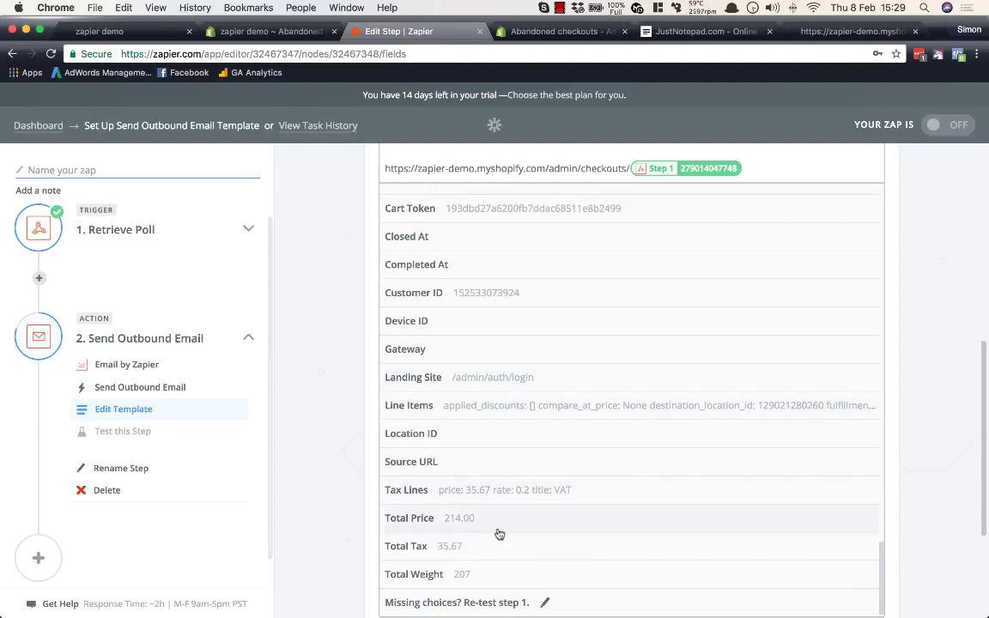
{"action": "scroll", "coordinate": [746, 464], "scroll_direction": "up", "scroll_amount": 5}
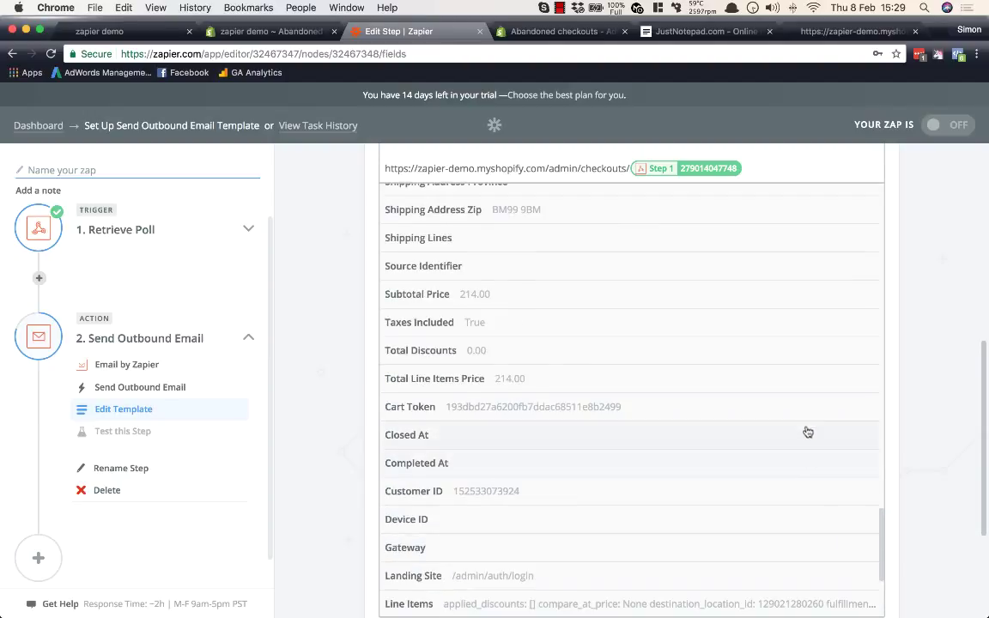
{"action": "scroll", "coordinate": [794, 388], "scroll_direction": "up", "scroll_amount": 10}
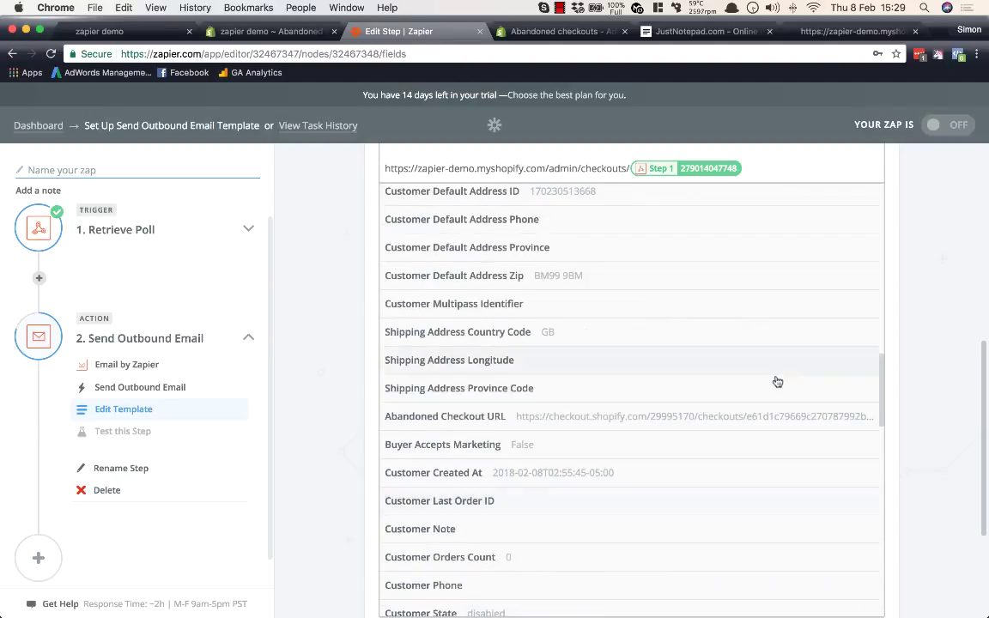
{"action": "scroll", "coordinate": [756, 396], "scroll_direction": "up", "scroll_amount": 5}
{"action": "scroll", "coordinate": [756, 396], "scroll_direction": "down", "scroll_amount": 10}
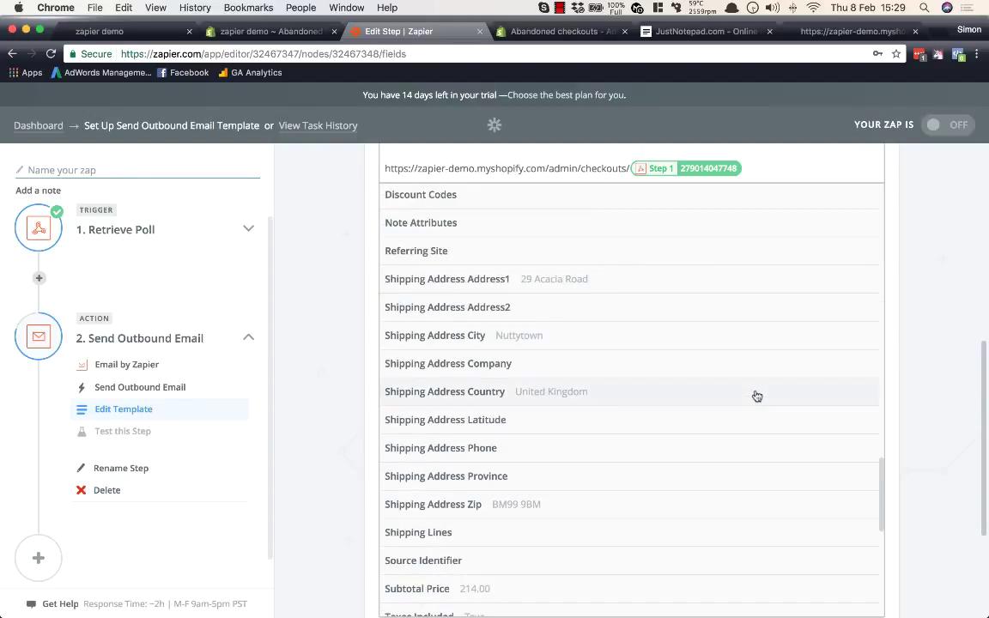
{"action": "scroll", "coordinate": [756, 396], "scroll_direction": "up", "scroll_amount": 3}
{"action": "scroll", "coordinate": [756, 396], "scroll_direction": "down", "scroll_amount": 10}
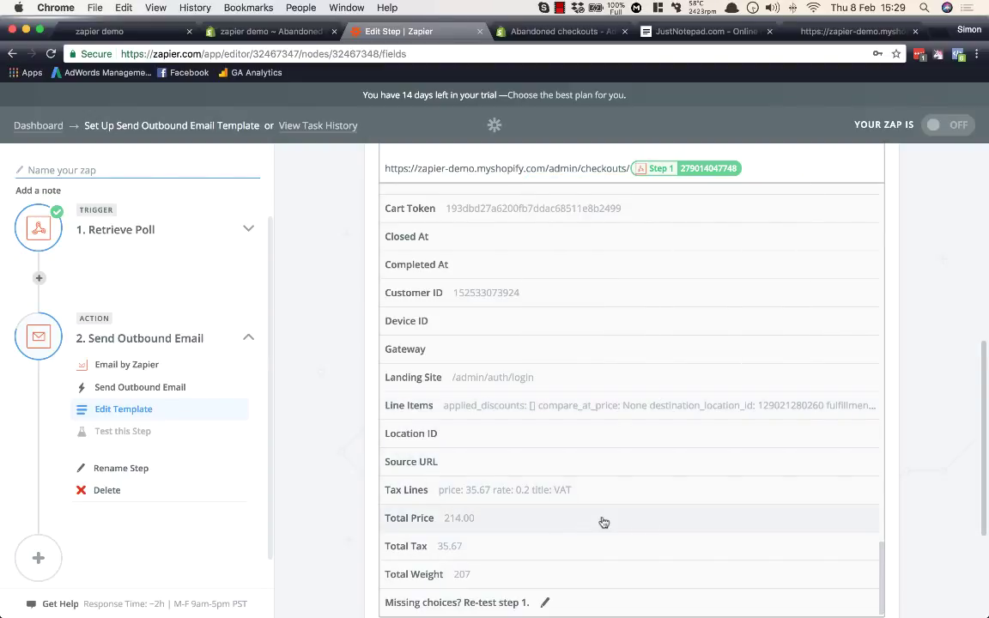
{"action": "scroll", "coordinate": [684, 507], "scroll_direction": "up", "scroll_amount": 5}
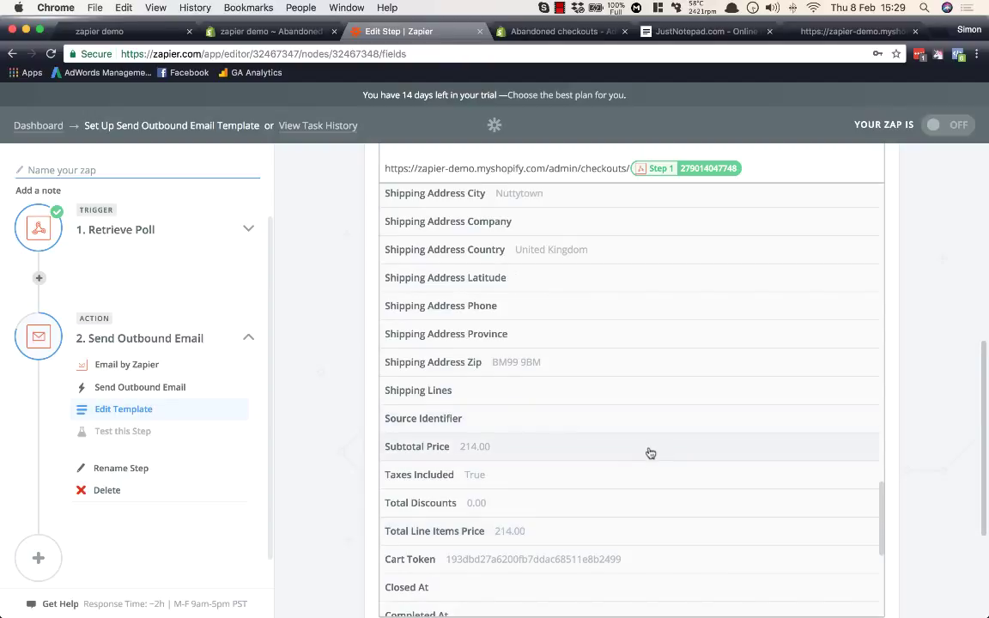
{"action": "scroll", "coordinate": [677, 415], "scroll_direction": "up", "scroll_amount": 2}
{"action": "left_click", "coordinate": [918, 374]}
{"action": "scroll", "coordinate": [921, 372], "scroll_direction": "up", "scroll_amount": 3}
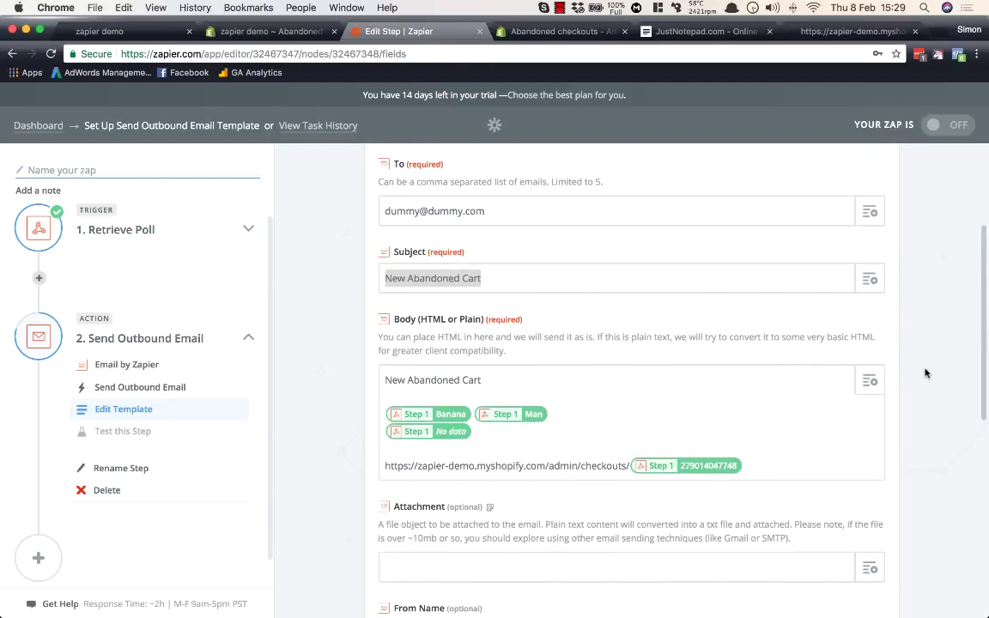
Step: Leave the optional Reply To, Cc and Bcc fields empty and continue to testing the outbound email step
{"action": "scroll", "coordinate": [616, 445], "scroll_direction": "down", "scroll_amount": 2}
{"action": "scroll", "coordinate": [574, 391], "scroll_direction": "down", "scroll_amount": 2}
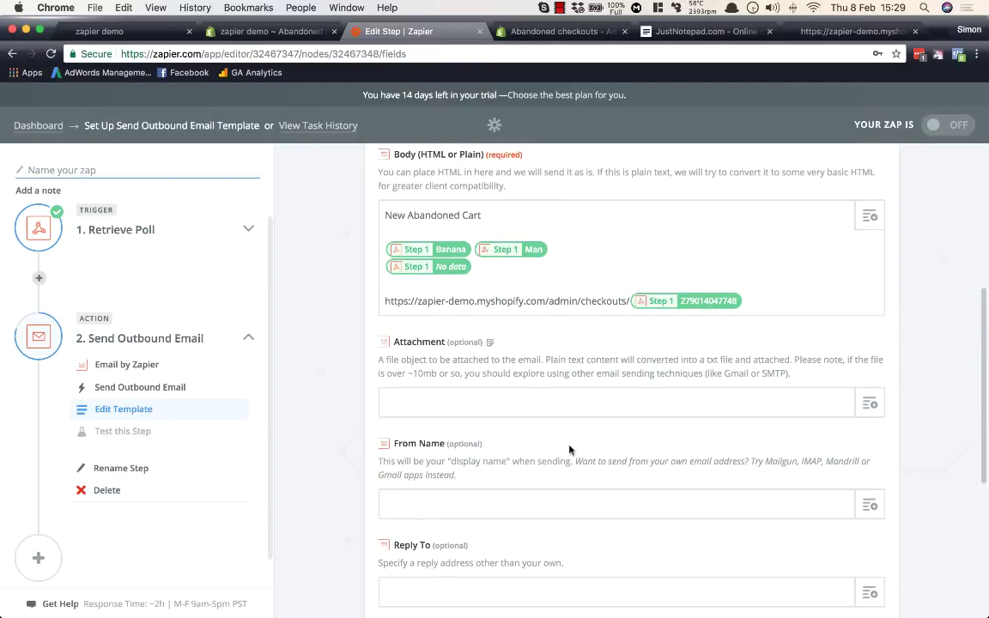
{"action": "scroll", "coordinate": [486, 435], "scroll_direction": "down", "scroll_amount": 3}
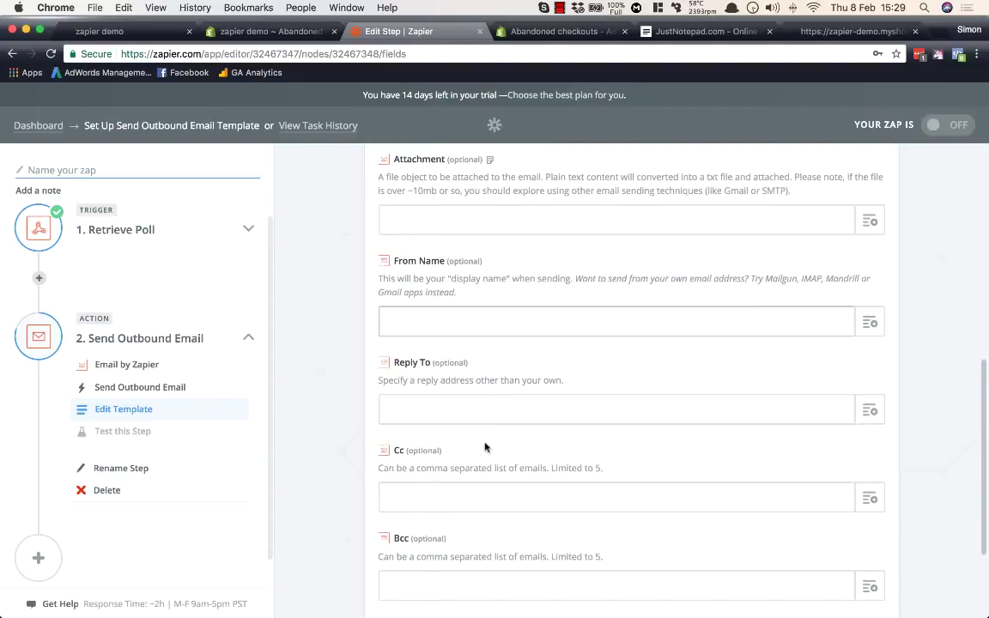
{"action": "left_click", "coordinate": [498, 411]}
{"action": "scroll", "coordinate": [496, 409], "scroll_direction": "down", "scroll_amount": 1}
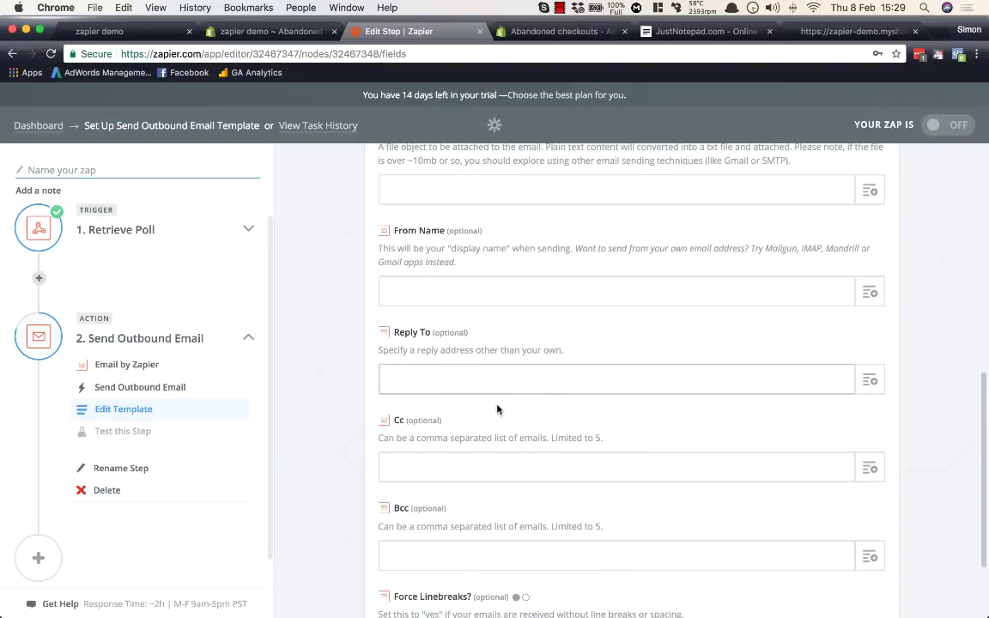
{"action": "left_click", "coordinate": [497, 466]}
{"action": "scroll", "coordinate": [491, 465], "scroll_direction": "down", "scroll_amount": 2}
{"action": "left_click", "coordinate": [486, 469]}
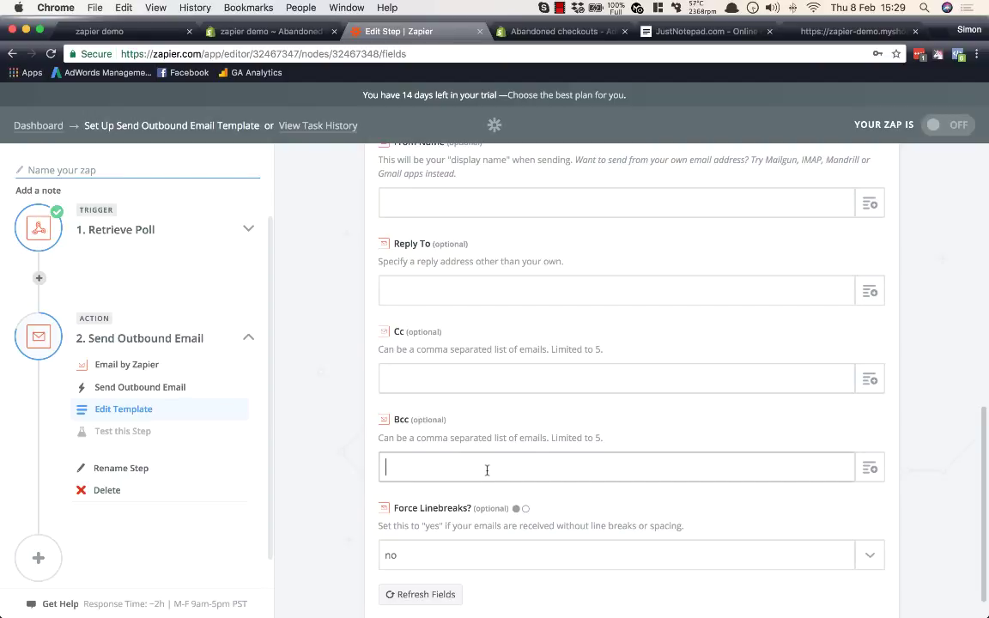
{"action": "scroll", "coordinate": [527, 403], "scroll_direction": "down", "scroll_amount": 2}
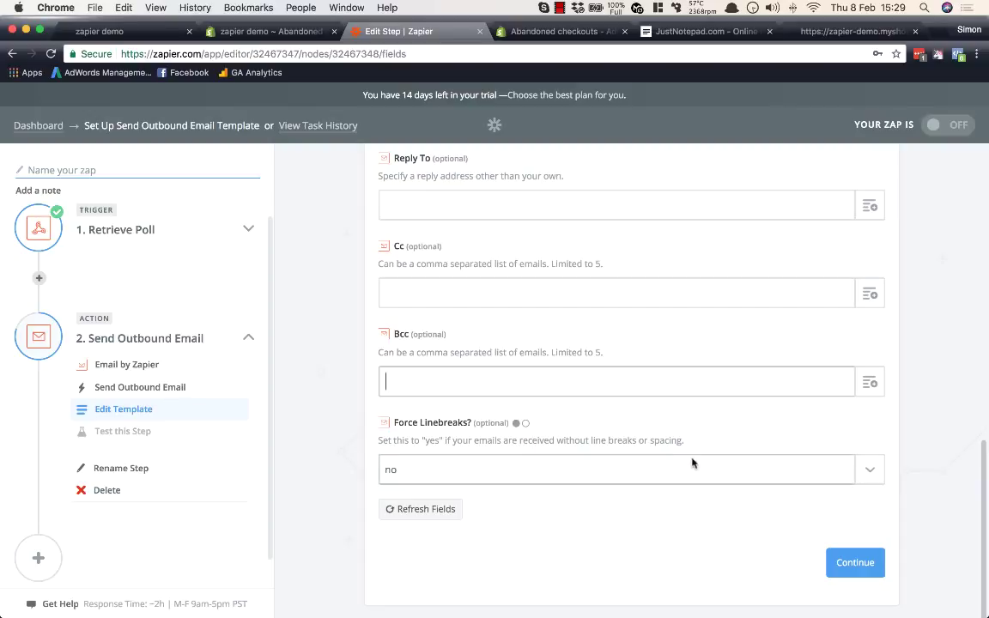
{"action": "left_click", "coordinate": [855, 563]}
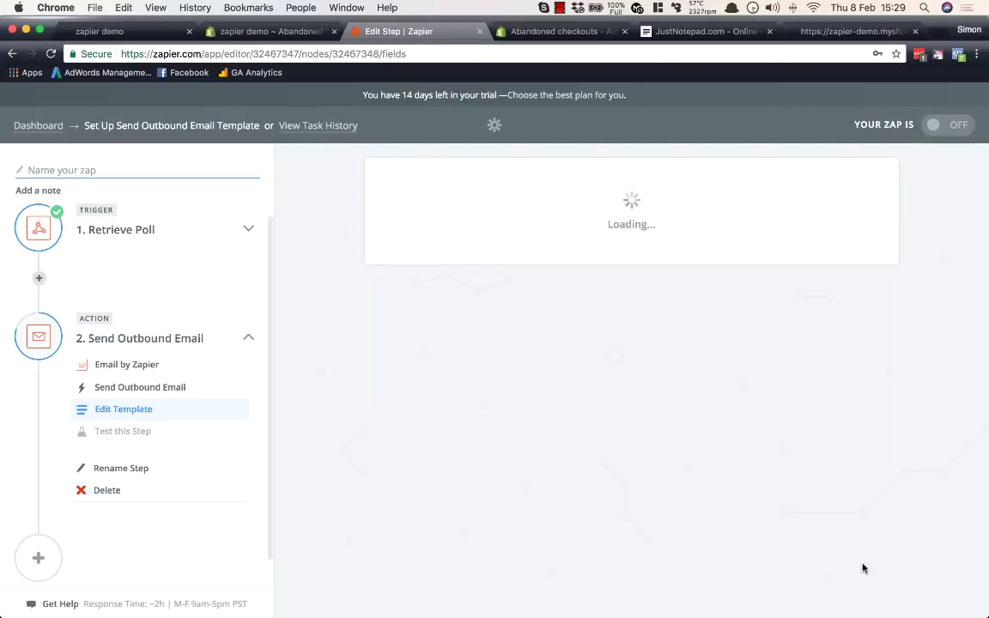
Step: Review the sample's recipient, subject and body and send the test to Email by Zapier
{"action": "scroll", "coordinate": [807, 420], "scroll_direction": "down", "scroll_amount": 3}
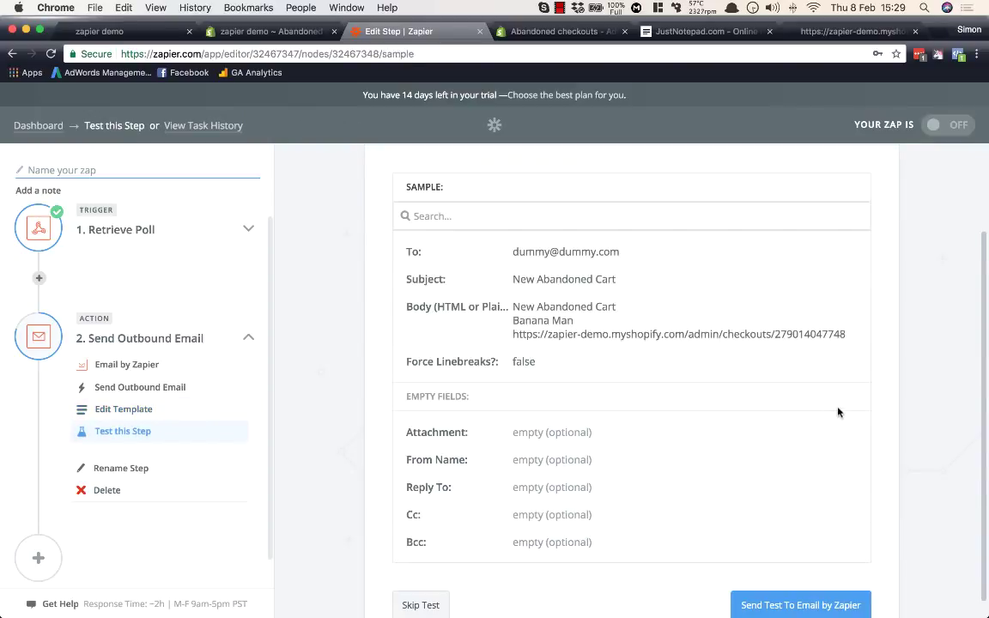
{"action": "scroll", "coordinate": [839, 412], "scroll_direction": "down", "scroll_amount": 1}
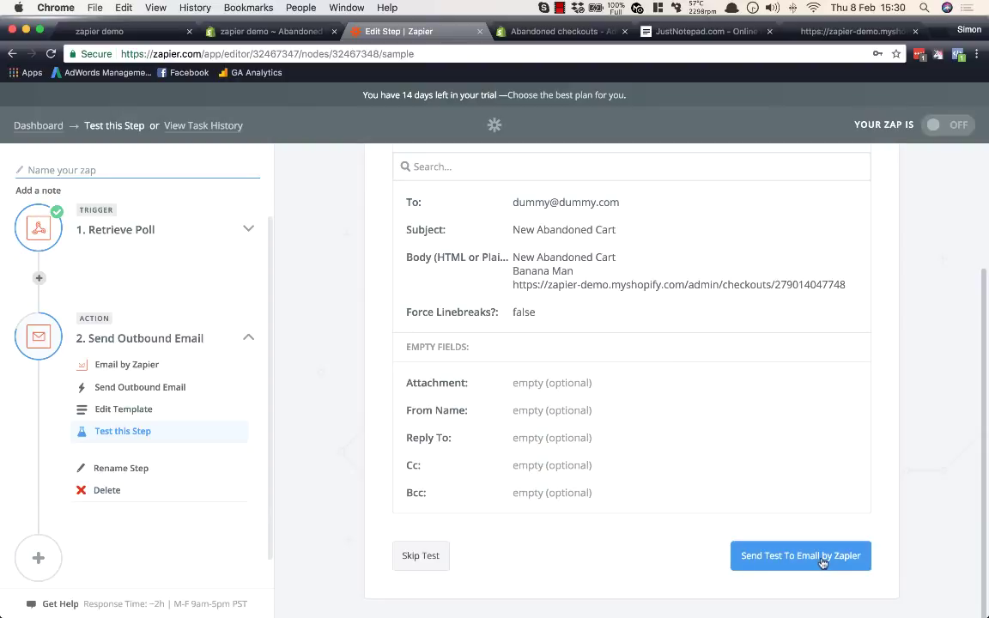
{"action": "left_click_drag", "start_coordinate": [619, 202], "coordinate": [509, 209]}
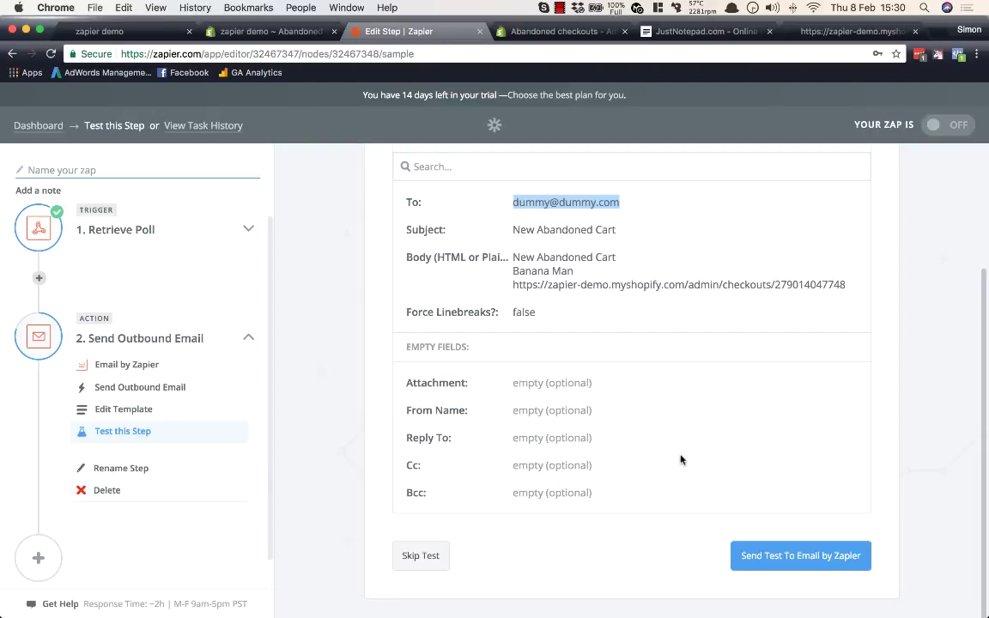
{"action": "left_click", "coordinate": [559, 8]}
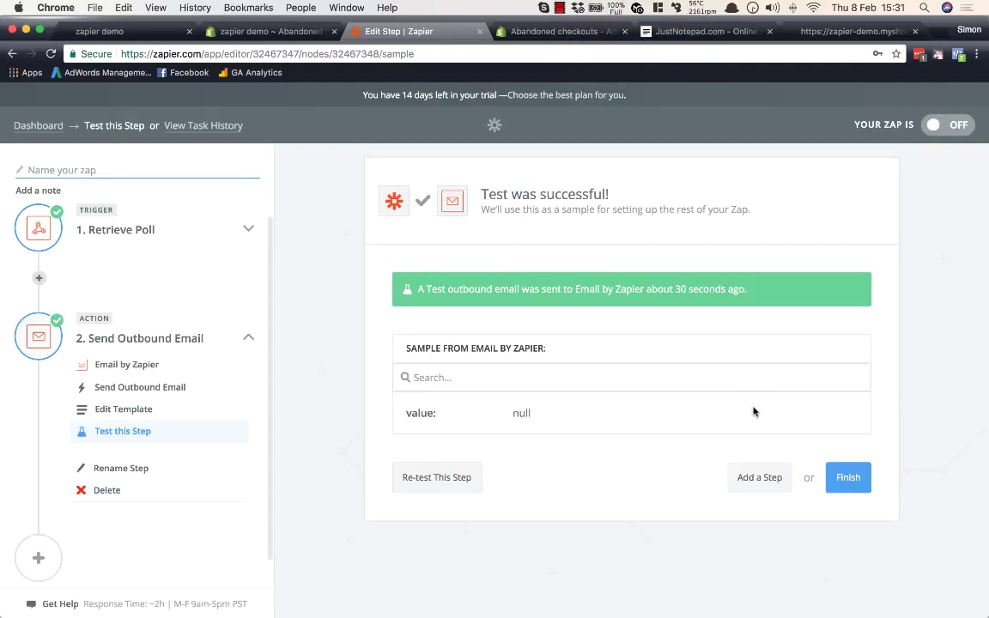
Step: Switch to Airmail 3, check the heading and customer name in the received test email, and open its checkout link
{"action": "key", "text": "super+Tab"}
{"action": "key", "text": "super+Tab"}
{"action": "key", "text": "super+Tab"}
{"action": "key", "text": "super+Tab"}
{"action": "key", "text": "super+Tab"}
{"action": "key", "text": "super+Tab"}
{"action": "key", "text": "super+Tab"}
{"action": "key", "text": "super+Tab"}
{"action": "key", "text": "super+Tab"}
{"action": "key", "text": "super+Tab"}
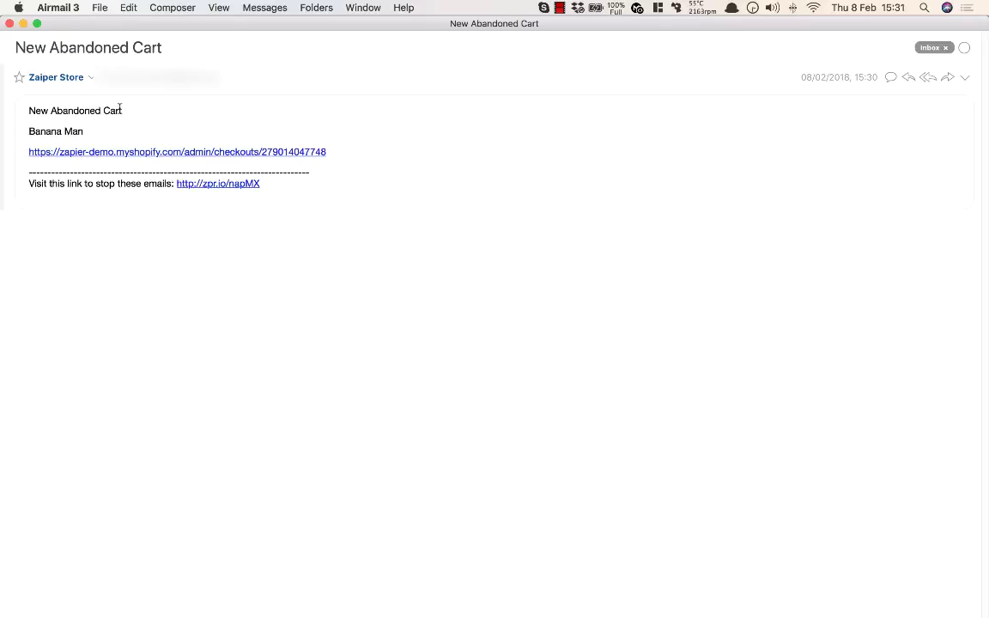
{"action": "left_click_drag", "start_coordinate": [121, 110], "coordinate": [24, 106]}
{"action": "left_click_drag", "start_coordinate": [82, 130], "coordinate": [26, 130]}
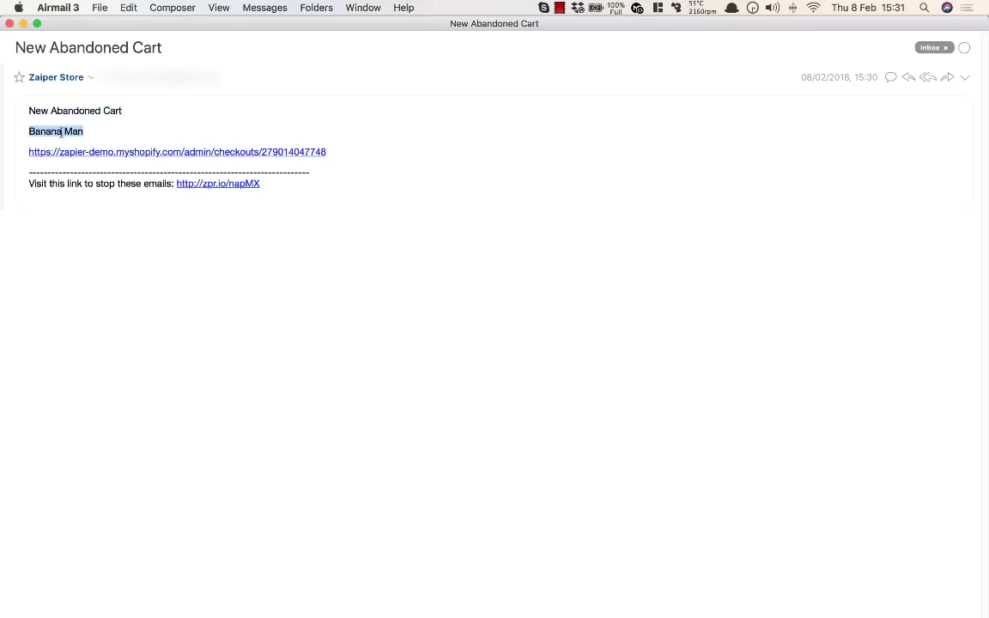
{"action": "left_click", "coordinate": [82, 128]}
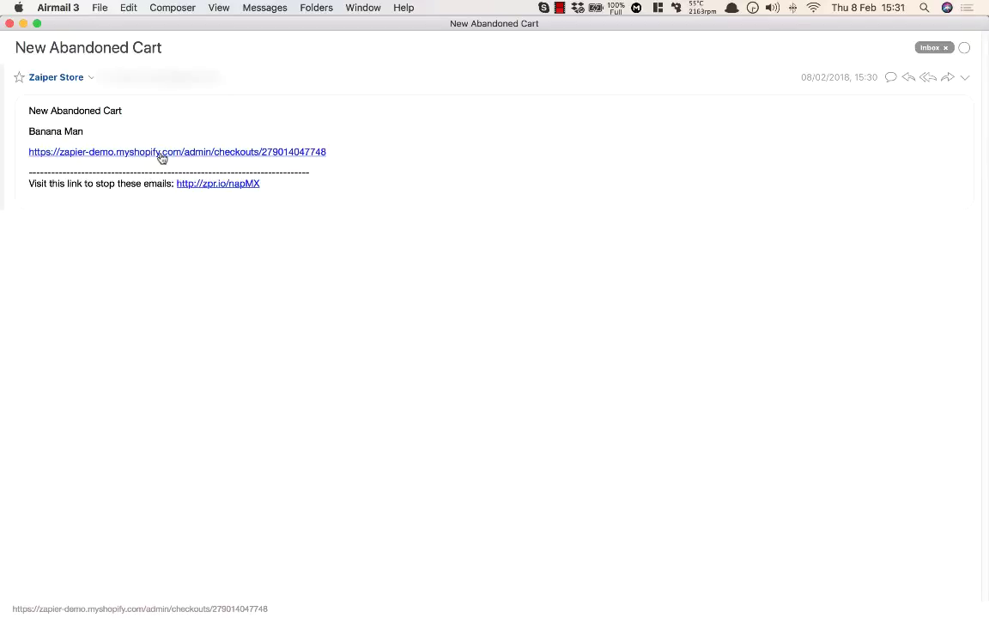
{"action": "left_click", "coordinate": [225, 154]}
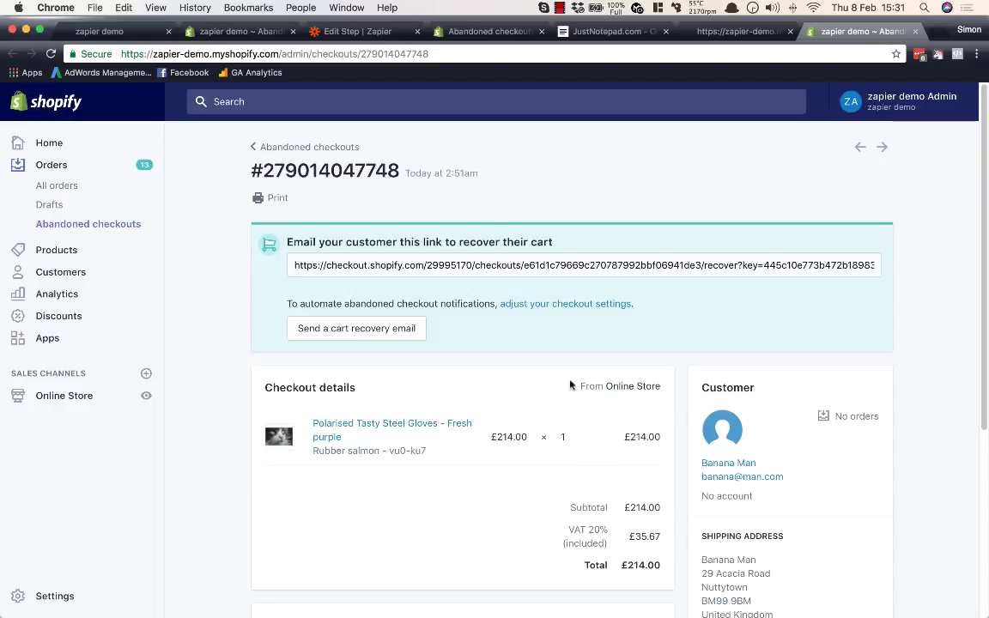
Step: Return to the Shopify API reference and examine the Abandoned checkouts documentation and the list of other Admin API resources
{"action": "left_click", "coordinate": [336, 34]}
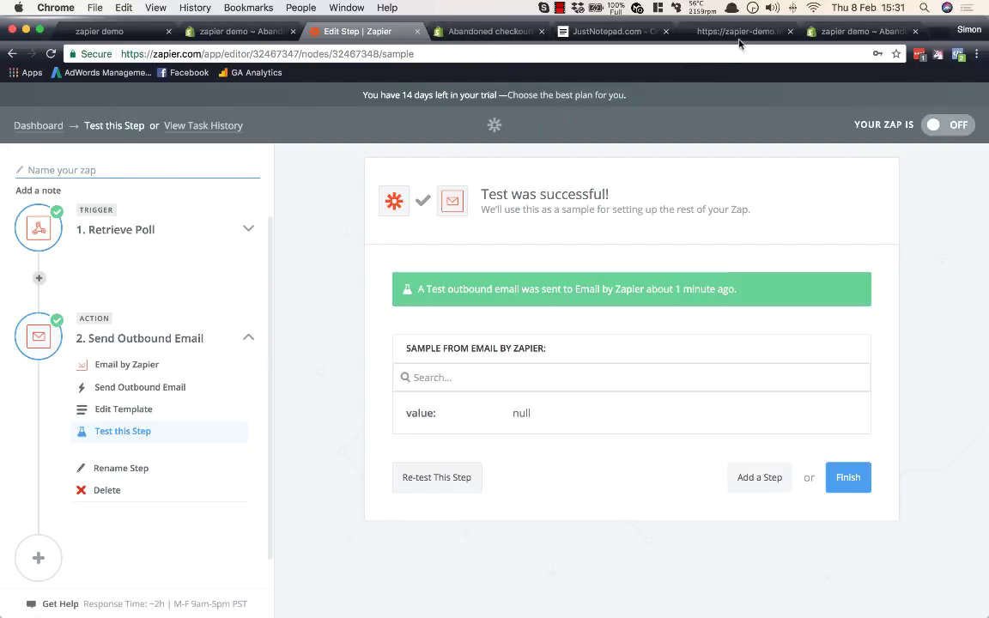
{"action": "left_click", "coordinate": [506, 31]}
{"action": "scroll", "coordinate": [515, 189], "scroll_direction": "up", "scroll_amount": 20}
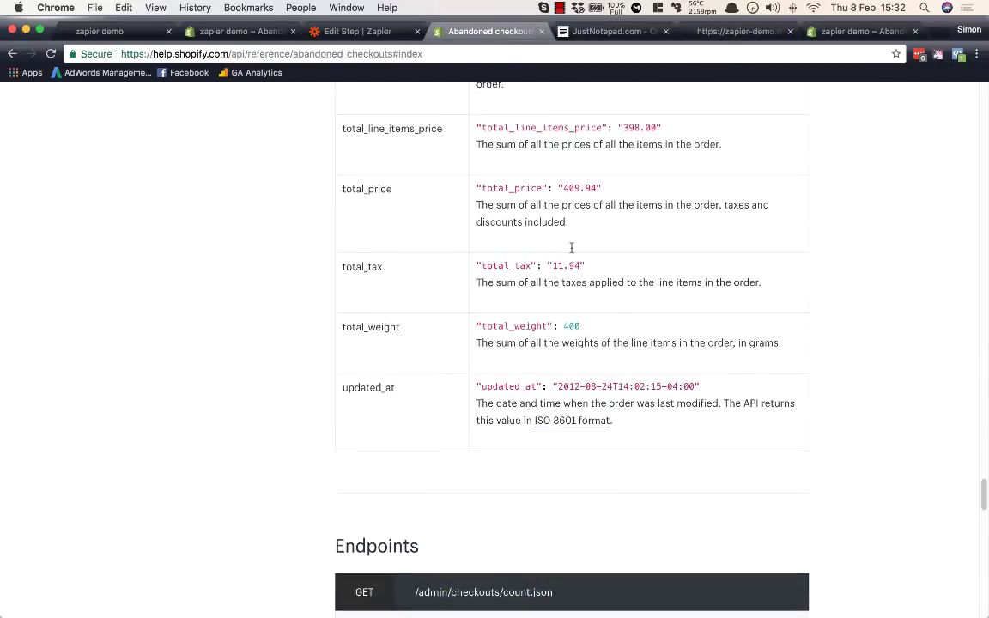
{"action": "scroll", "coordinate": [530, 231], "scroll_direction": "down", "scroll_amount": 5}
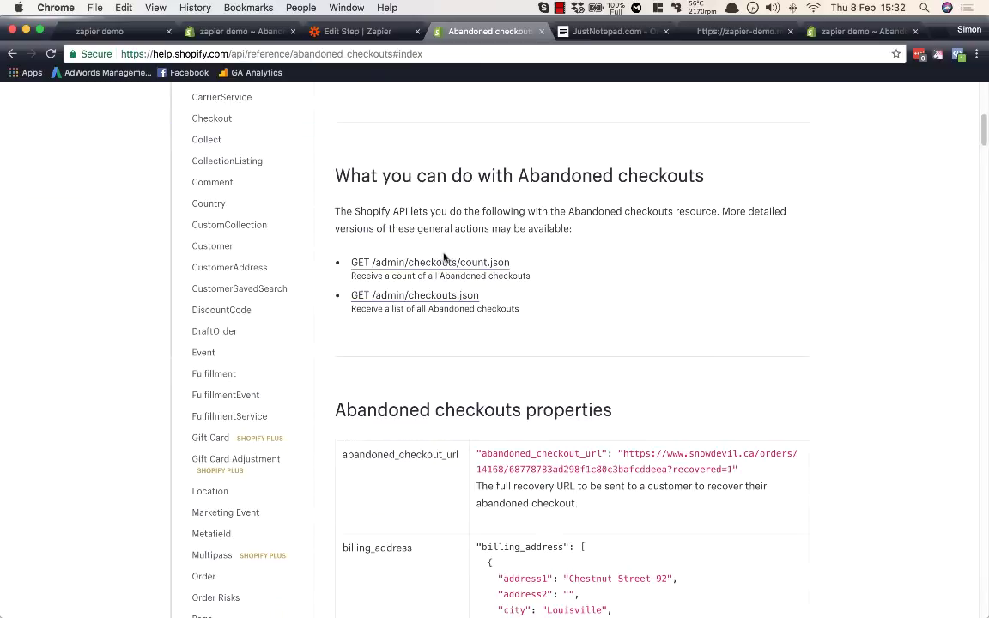
{"action": "scroll", "coordinate": [275, 260], "scroll_direction": "down", "scroll_amount": 3}
{"action": "scroll", "coordinate": [296, 288], "scroll_direction": "up", "scroll_amount": 5}
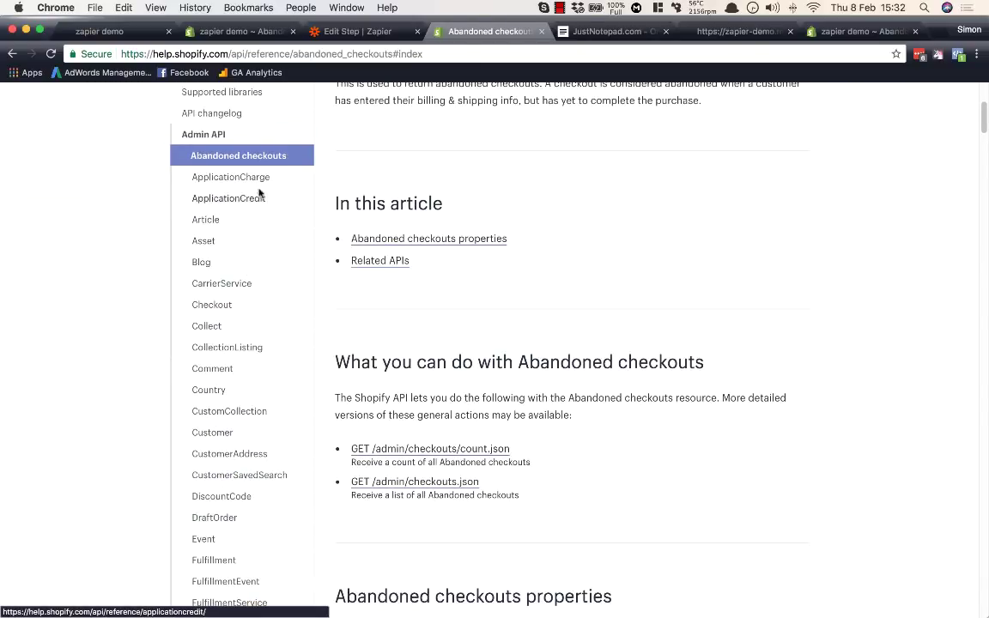
{"action": "scroll", "coordinate": [238, 285], "scroll_direction": "down", "scroll_amount": 5}
{"action": "scroll", "coordinate": [244, 326], "scroll_direction": "down", "scroll_amount": 5}
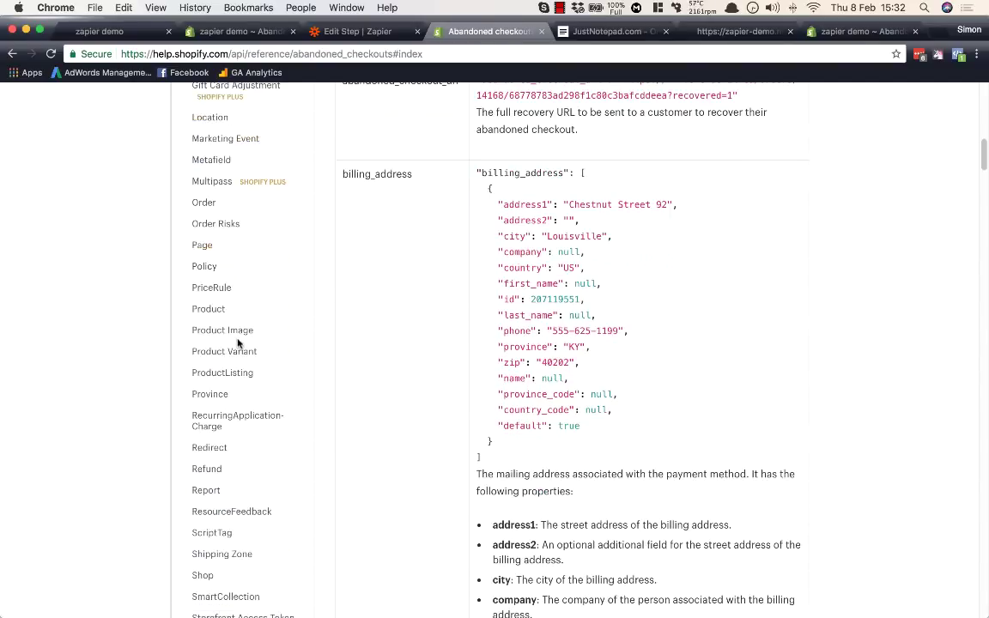
{"action": "scroll", "coordinate": [238, 344], "scroll_direction": "up", "scroll_amount": 10}
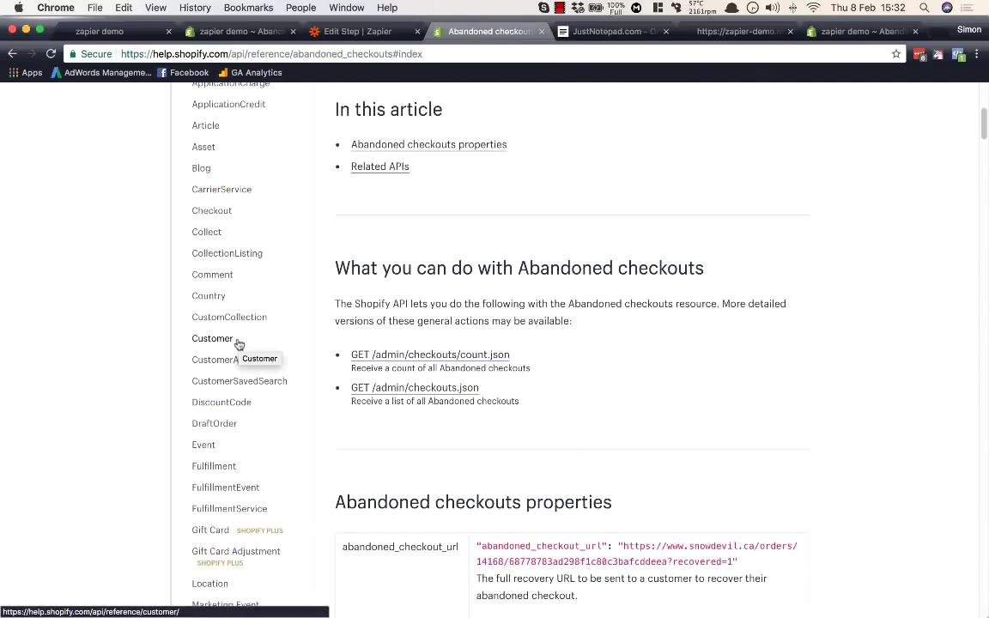
{"action": "scroll", "coordinate": [239, 343], "scroll_direction": "down", "scroll_amount": 7}
{"action": "scroll", "coordinate": [250, 343], "scroll_direction": "down", "scroll_amount": 8}
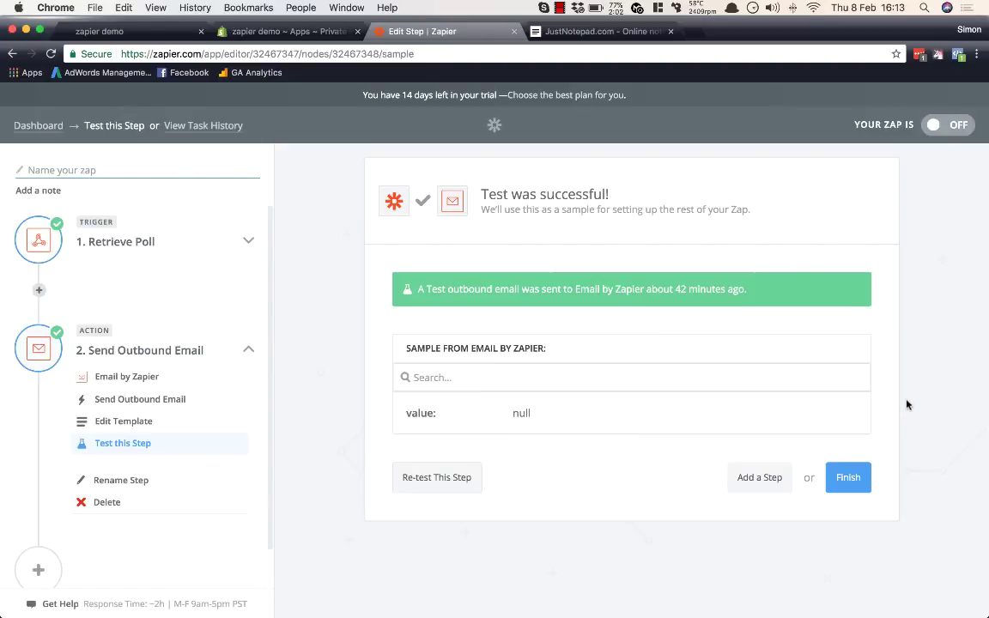
Step: Finish the outbound email step, name the Zap AC and turn it on
{"action": "left_click", "coordinate": [850, 482]}
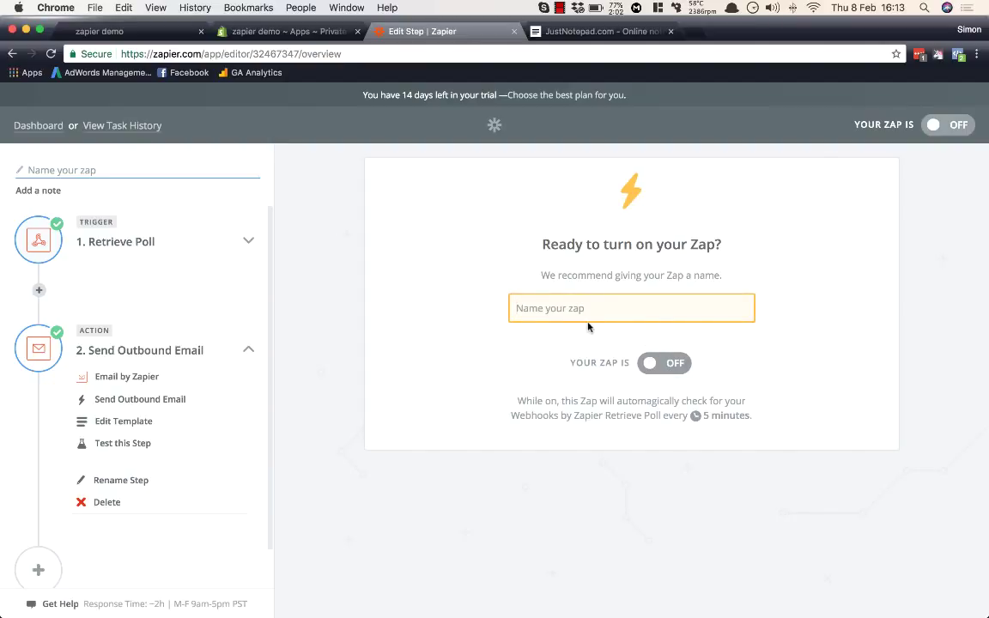
{"action": "type", "text": "AC"}
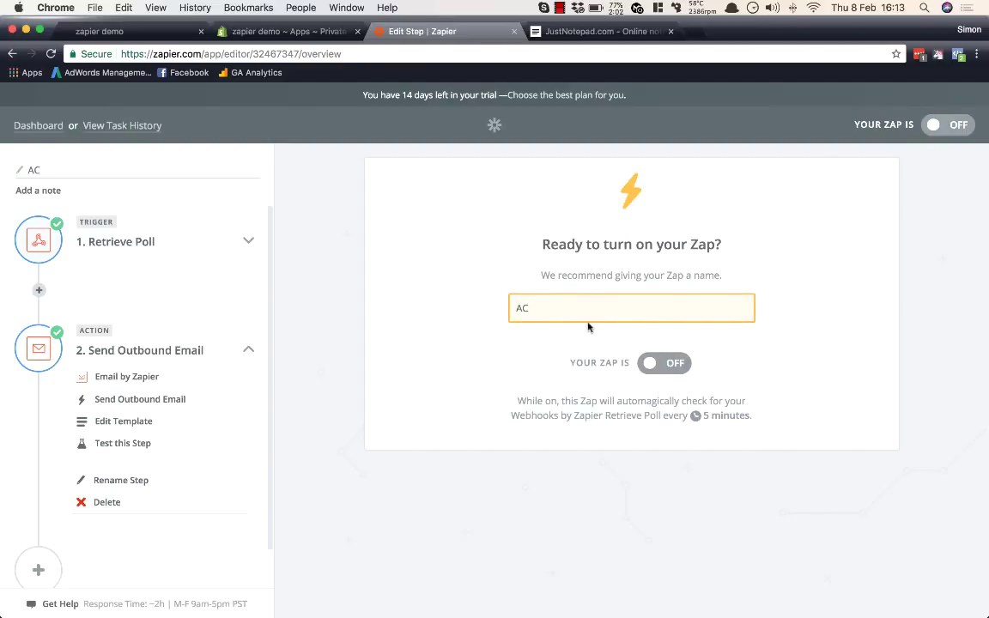
{"action": "left_click", "coordinate": [647, 365]}
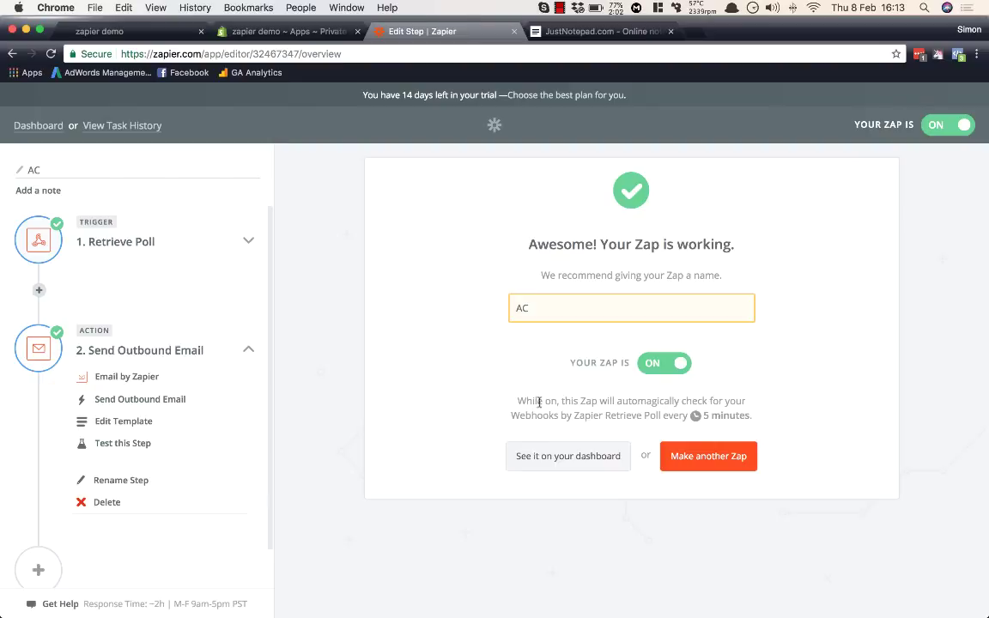
Step: Go to the Zap dashboard, open the account's upgrade plans and compare their limits, polling intervals and prices, including the Free plan
{"action": "left_click", "coordinate": [559, 455]}
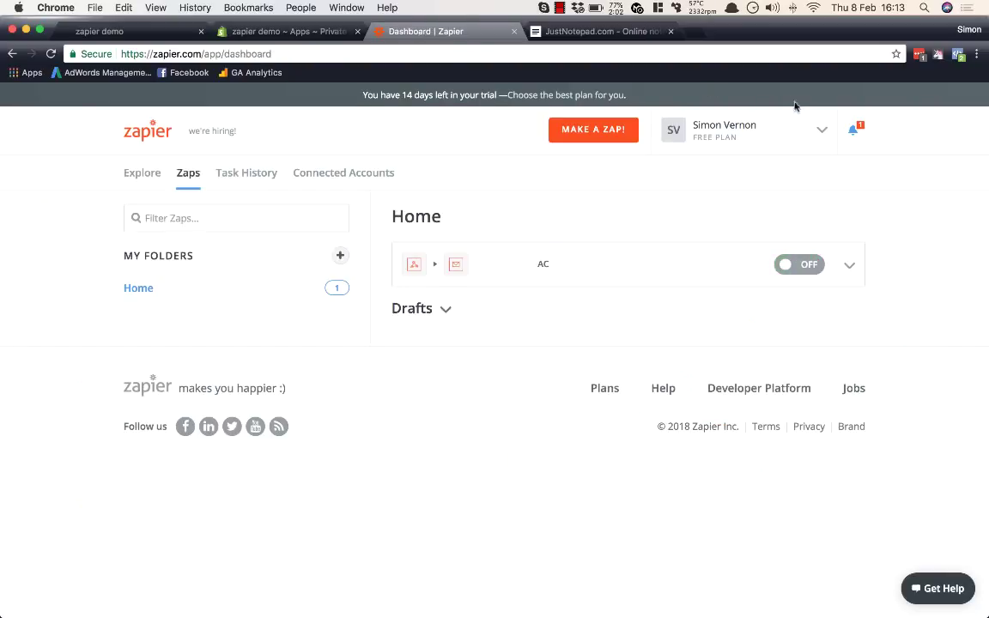
{"action": "left_click", "coordinate": [731, 116]}
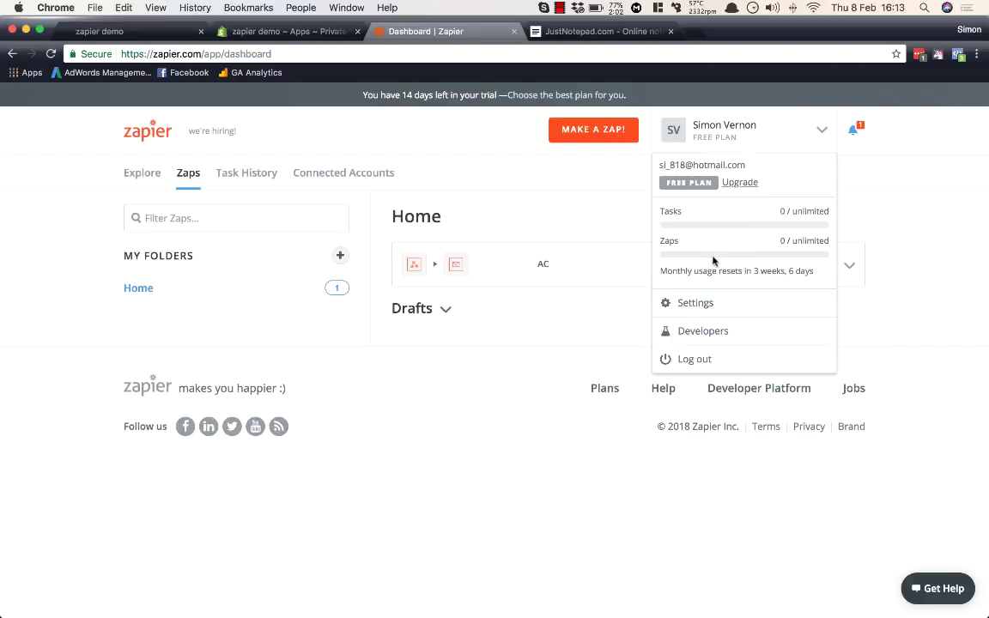
{"action": "left_click", "coordinate": [737, 182]}
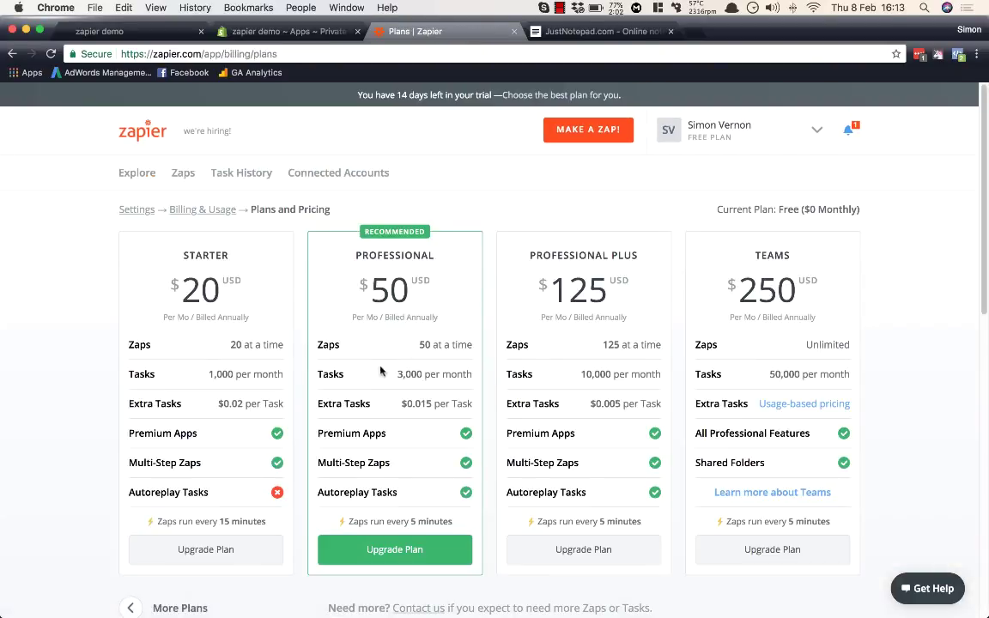
{"action": "scroll", "coordinate": [357, 346], "scroll_direction": "down", "scroll_amount": 3}
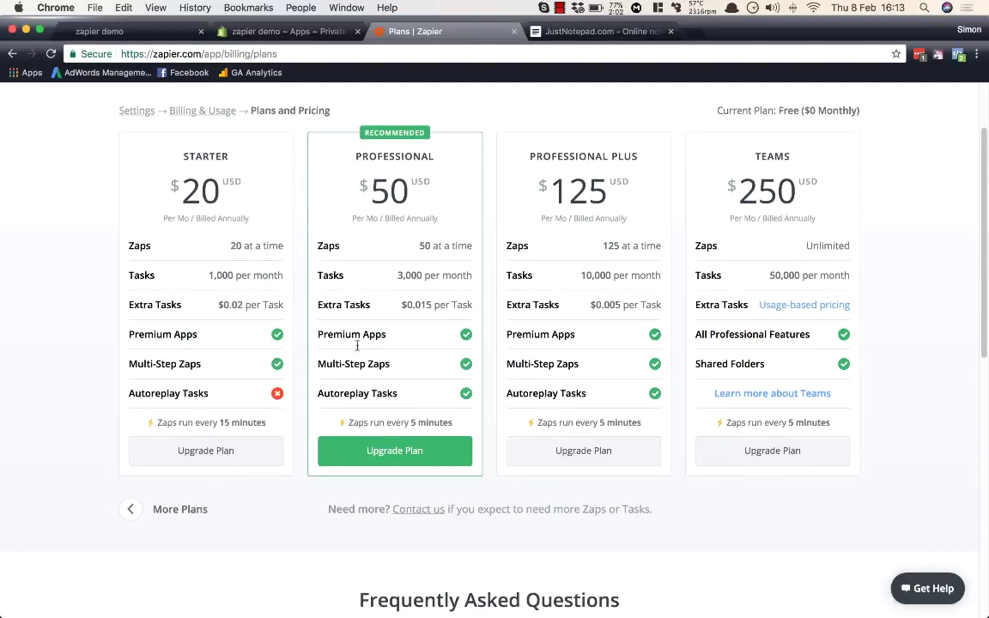
{"action": "left_click", "coordinate": [131, 509]}
{"action": "scroll", "coordinate": [252, 441], "scroll_direction": "up", "scroll_amount": 1}
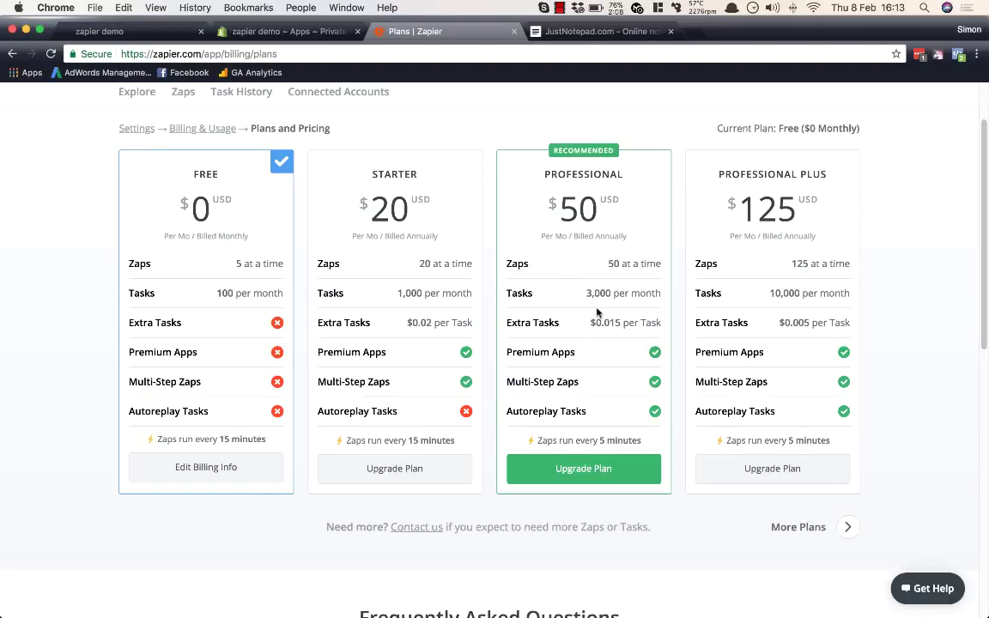
{"action": "scroll", "coordinate": [597, 313], "scroll_direction": "up", "scroll_amount": 3}
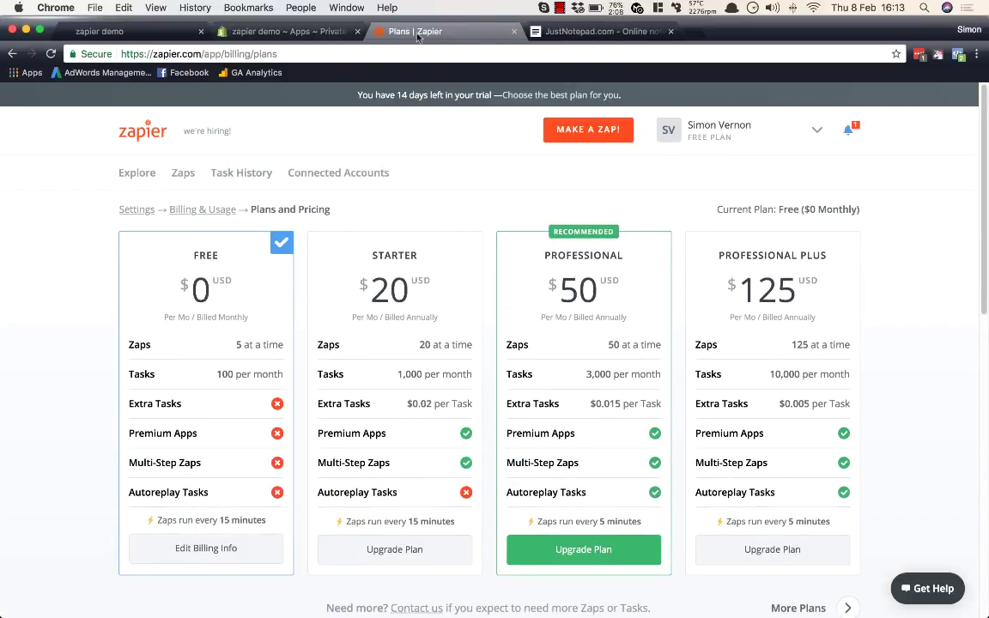
Step: Return to the Zaps list and switch on the AC Zap in the Home folder
{"action": "left_click", "coordinate": [183, 173]}
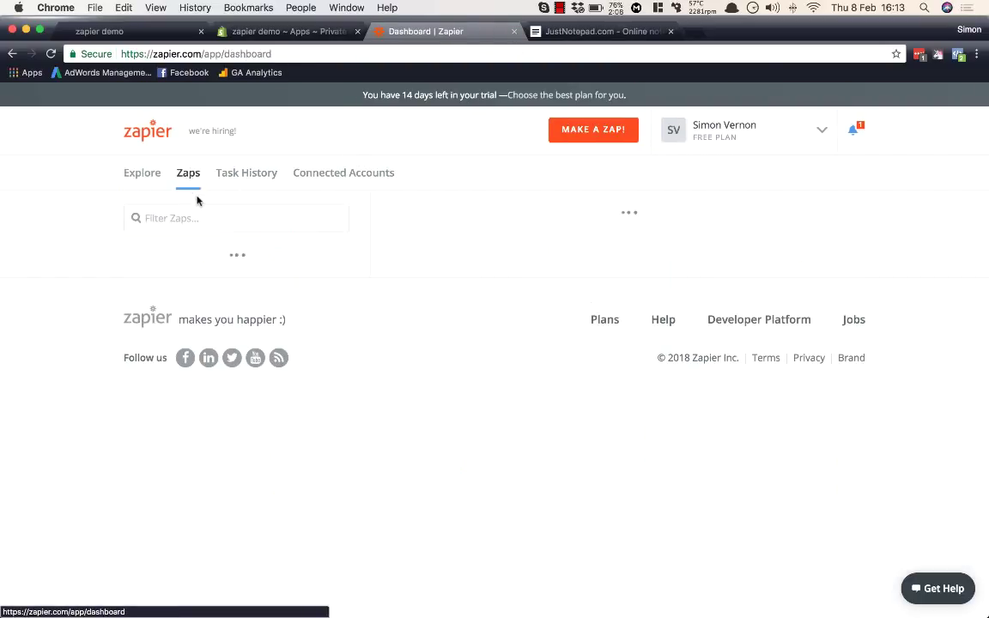
{"action": "left_click", "coordinate": [787, 267]}
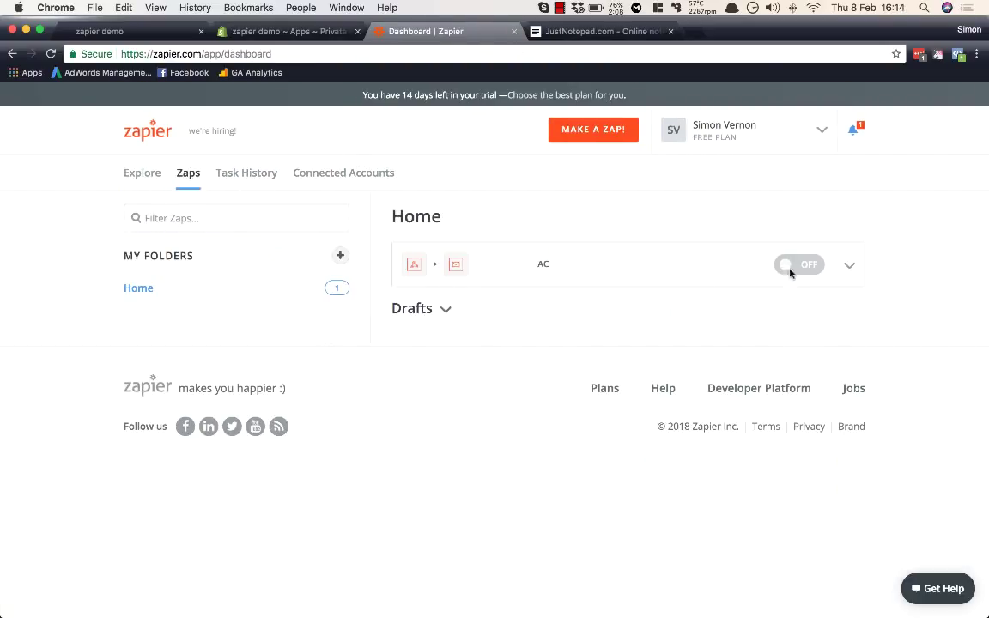